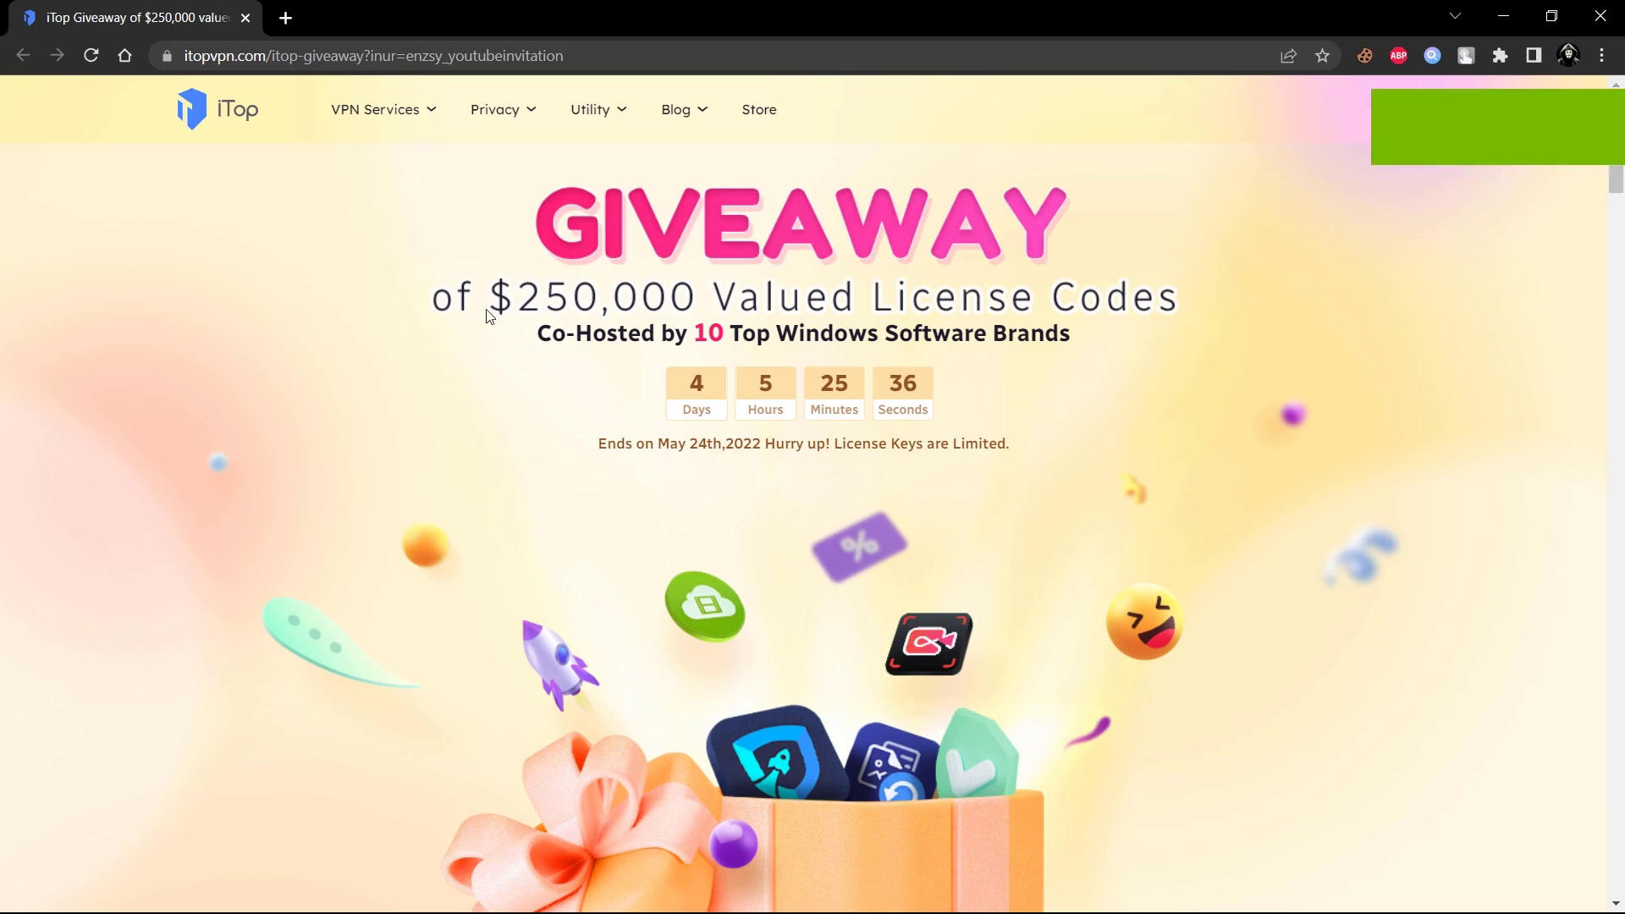
# Highlight the co-hosted brands line and the iTop Screen Recorder Pro title for emphasis
pyautogui.moveTo(491, 343); pyautogui.dragTo(1149, 396)
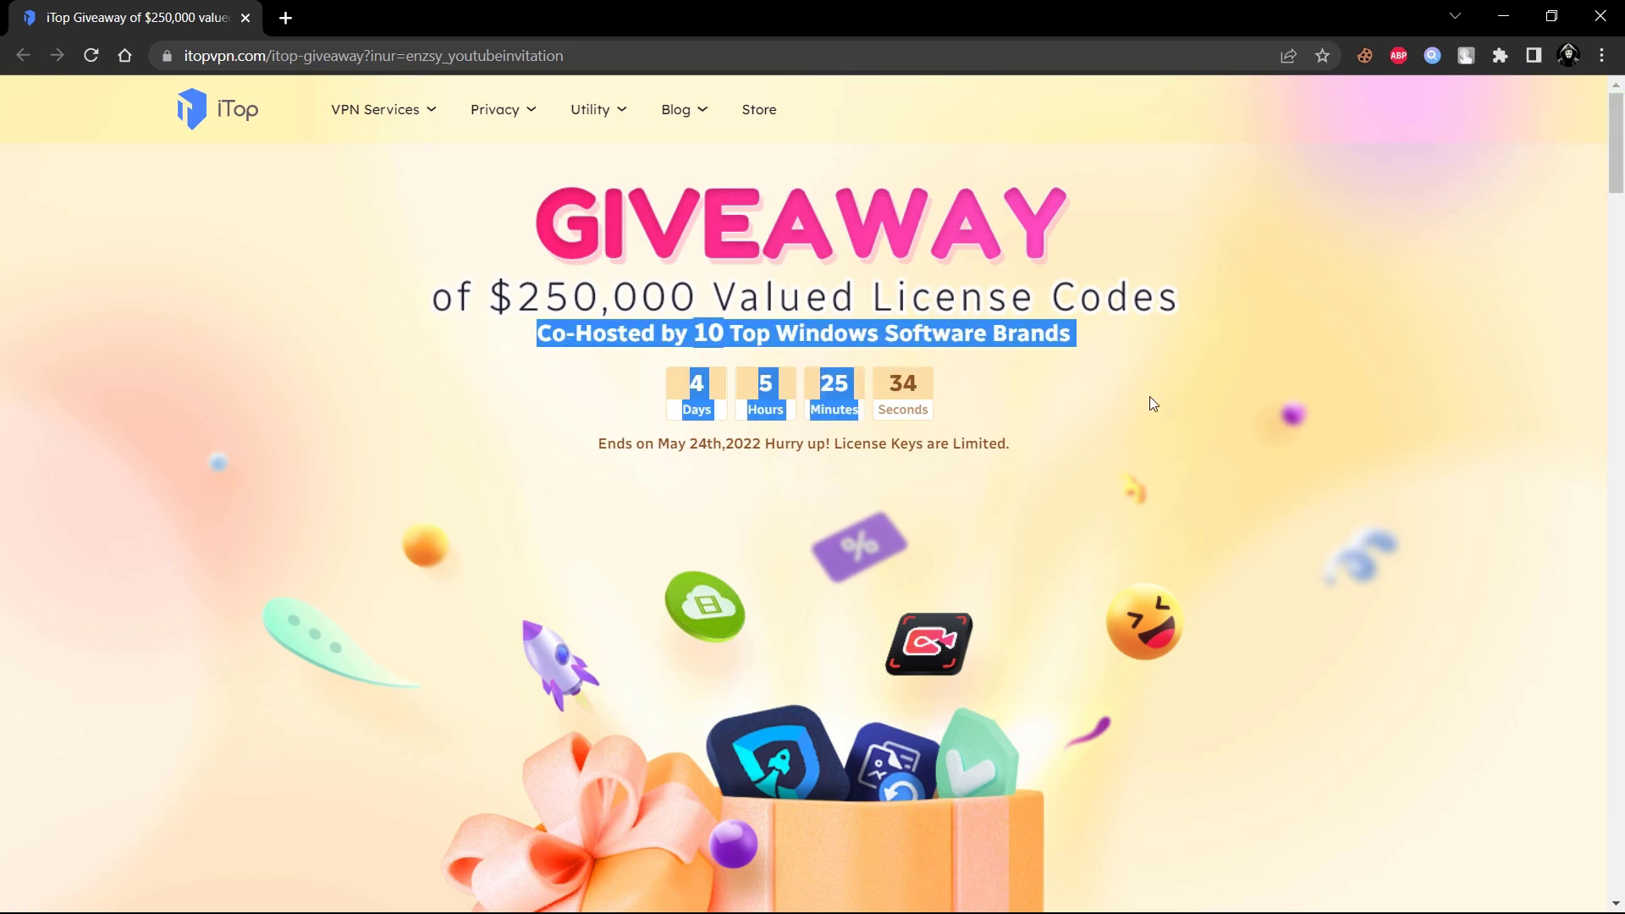
pyautogui.click(1150, 396)
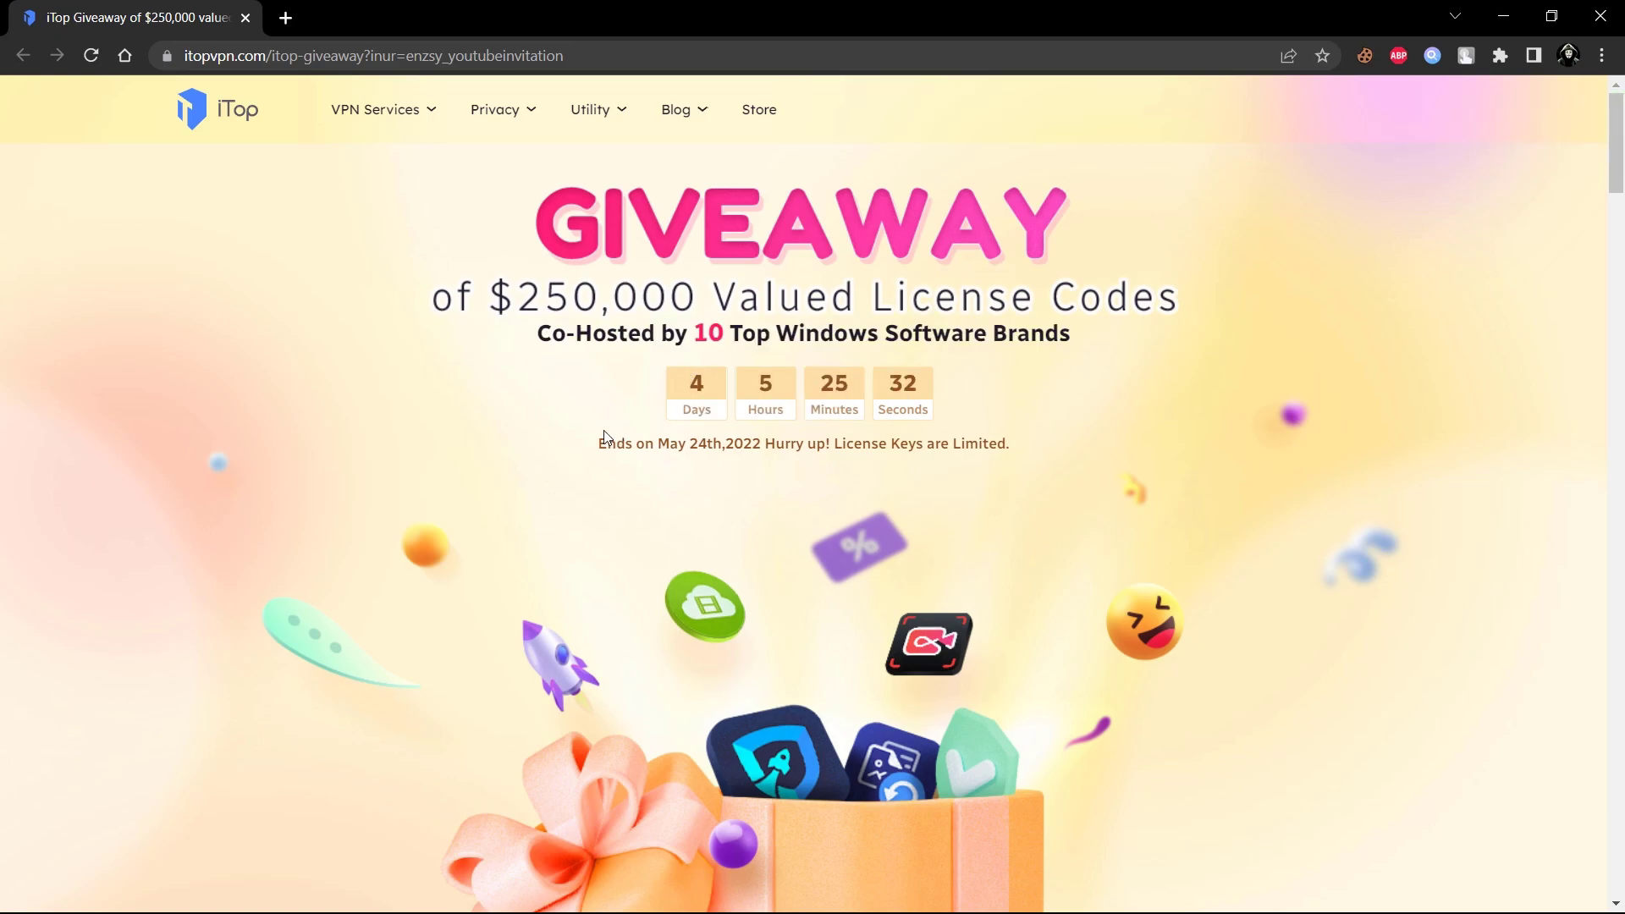
pyautogui.scroll(-8, 609, 433)
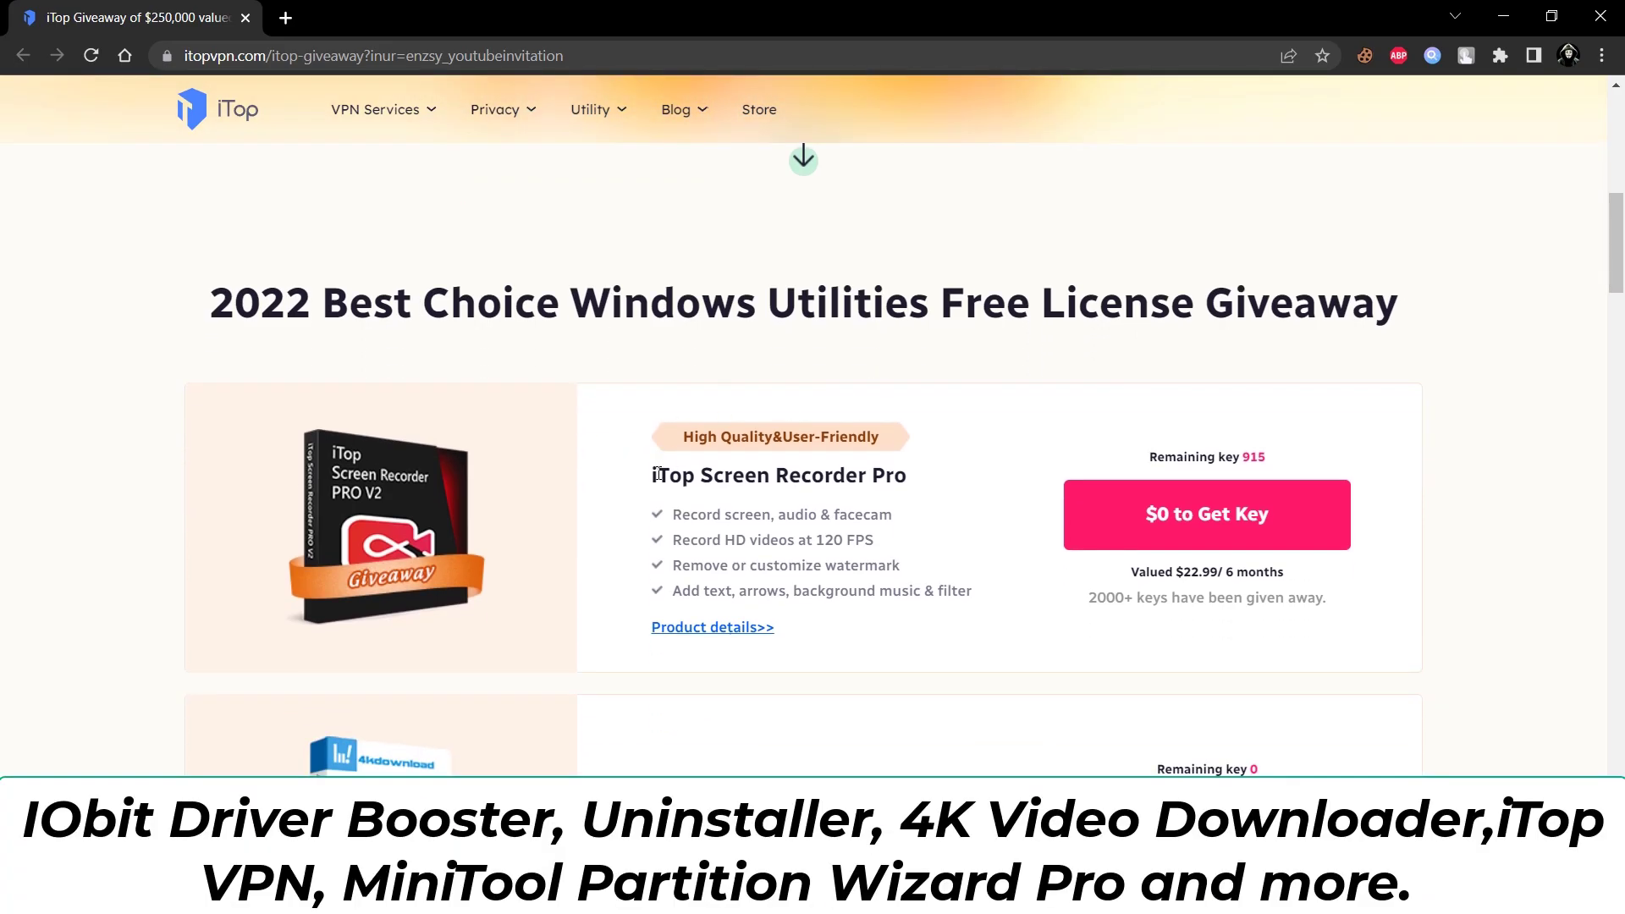
pyautogui.moveTo(707, 472); pyautogui.dragTo(919, 491)
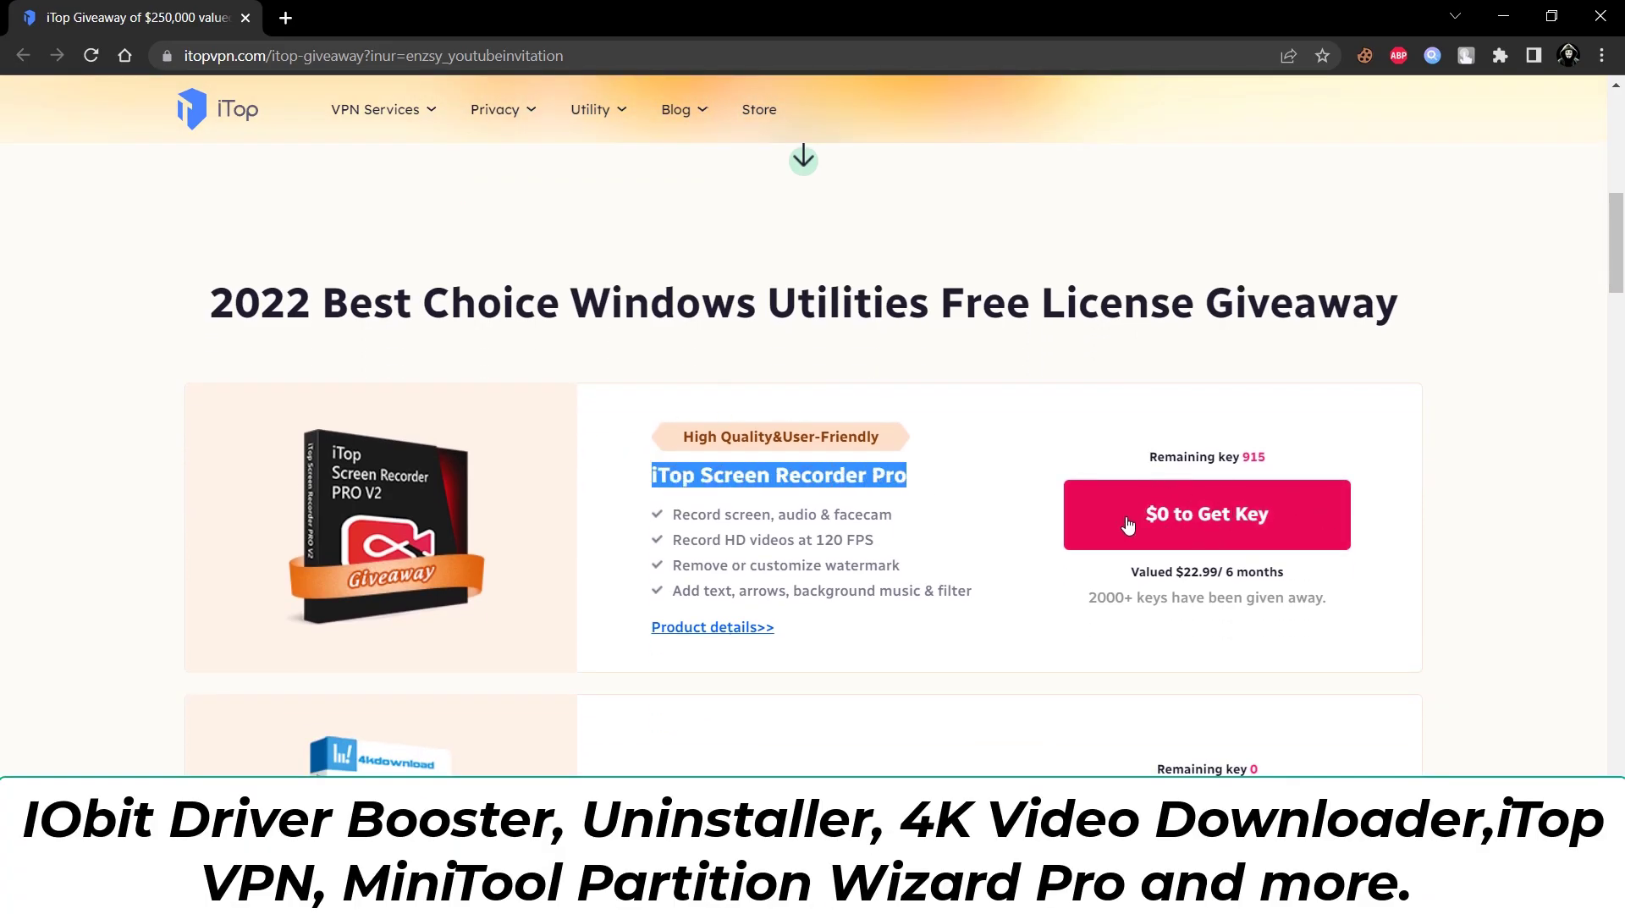
pyautogui.click(1244, 453)
# Scroll down through the rest of the web page, clearing a stray highlight, then scroll back up
pyautogui.scroll(-9, 1565, 520)
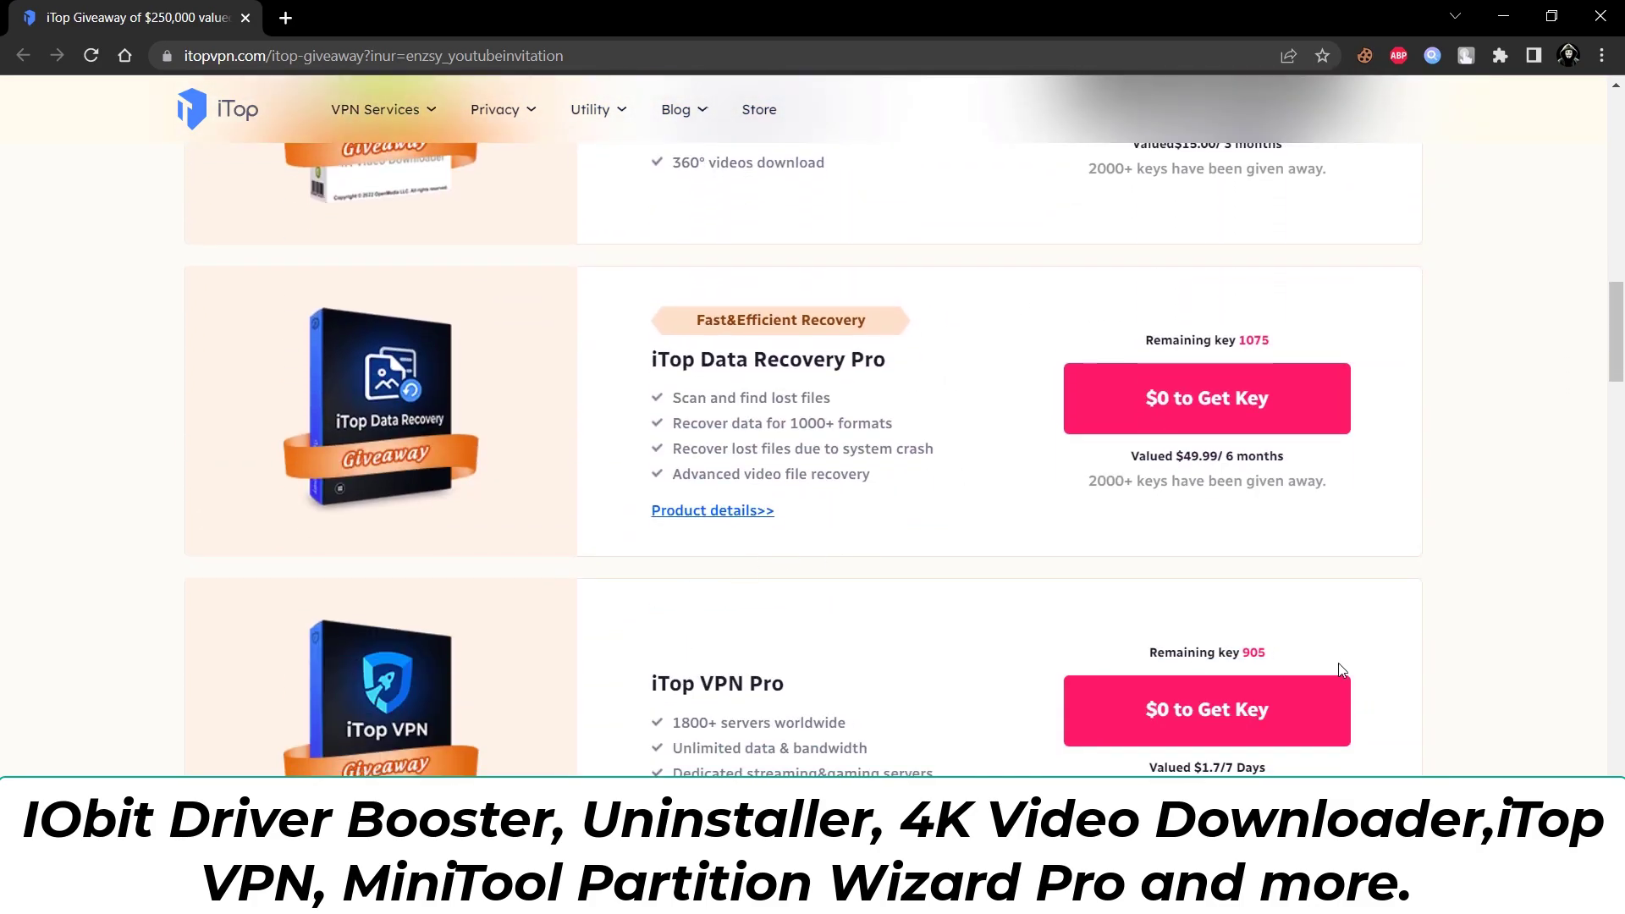
pyautogui.scroll(-12, 678, 642)
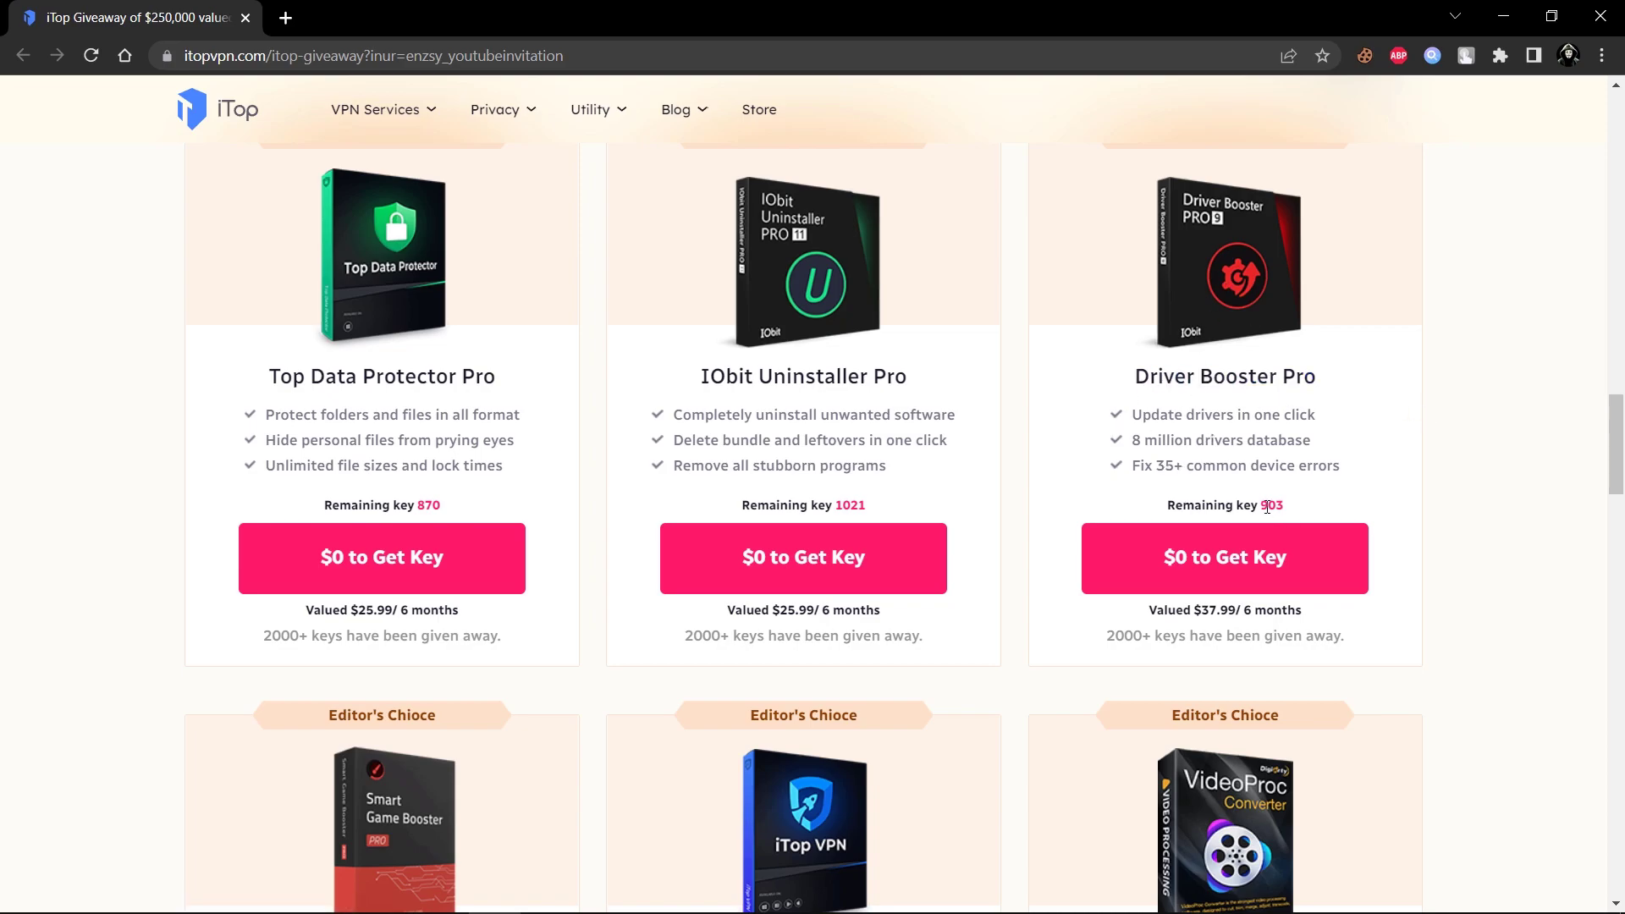
pyautogui.click(1385, 507)
pyautogui.scroll(-5, 411, 530)
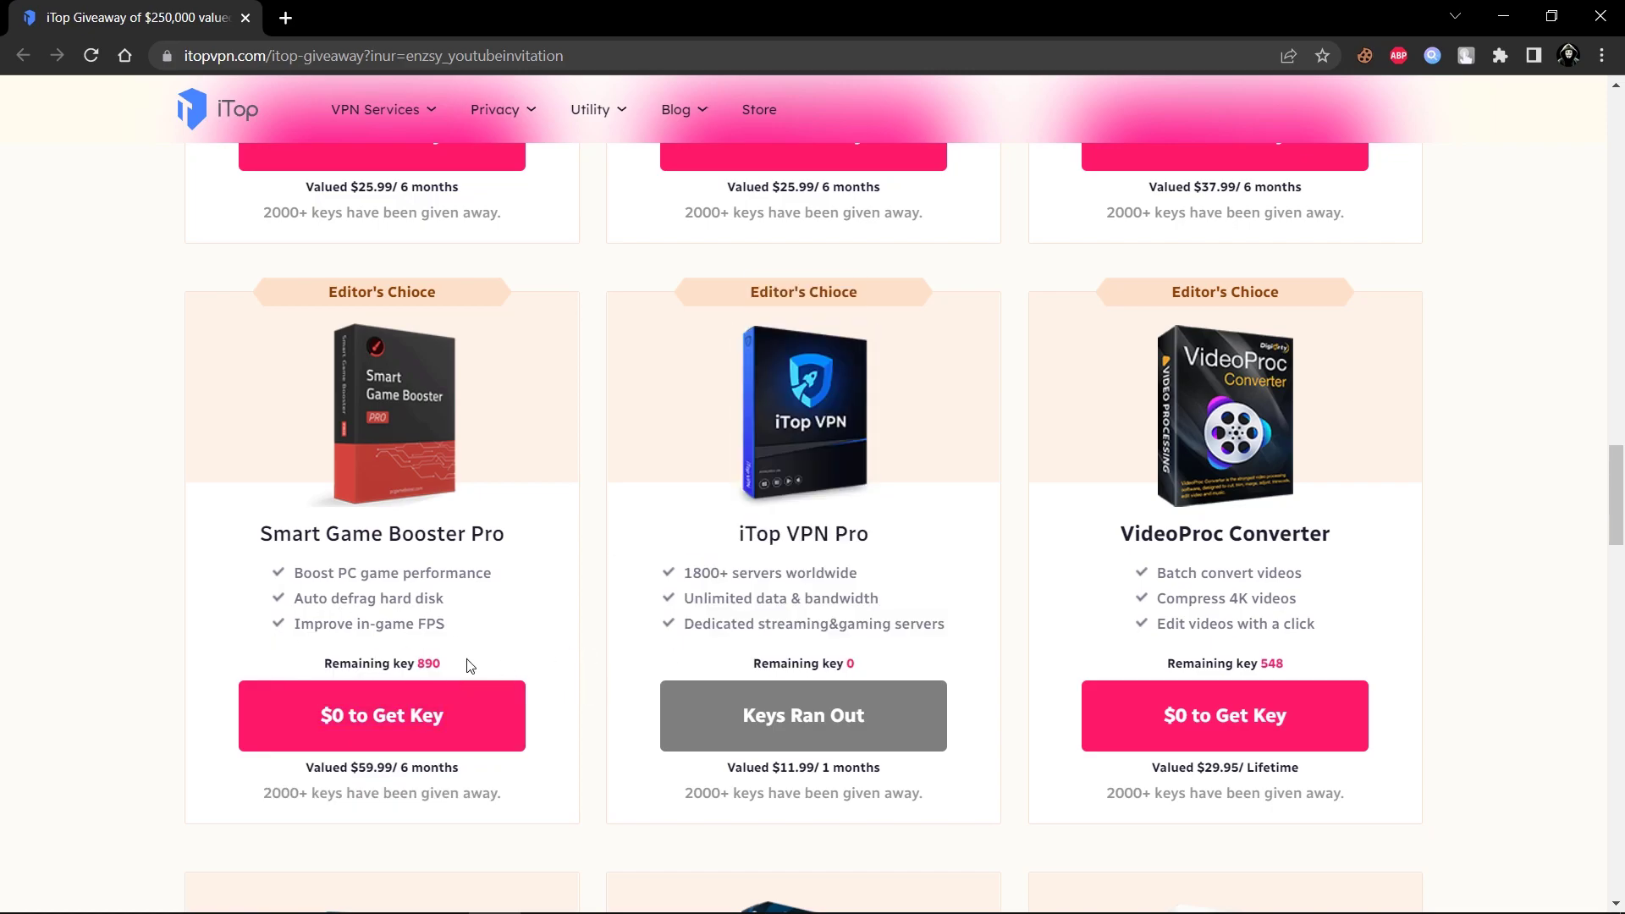
pyautogui.scroll(-8, 915, 565)
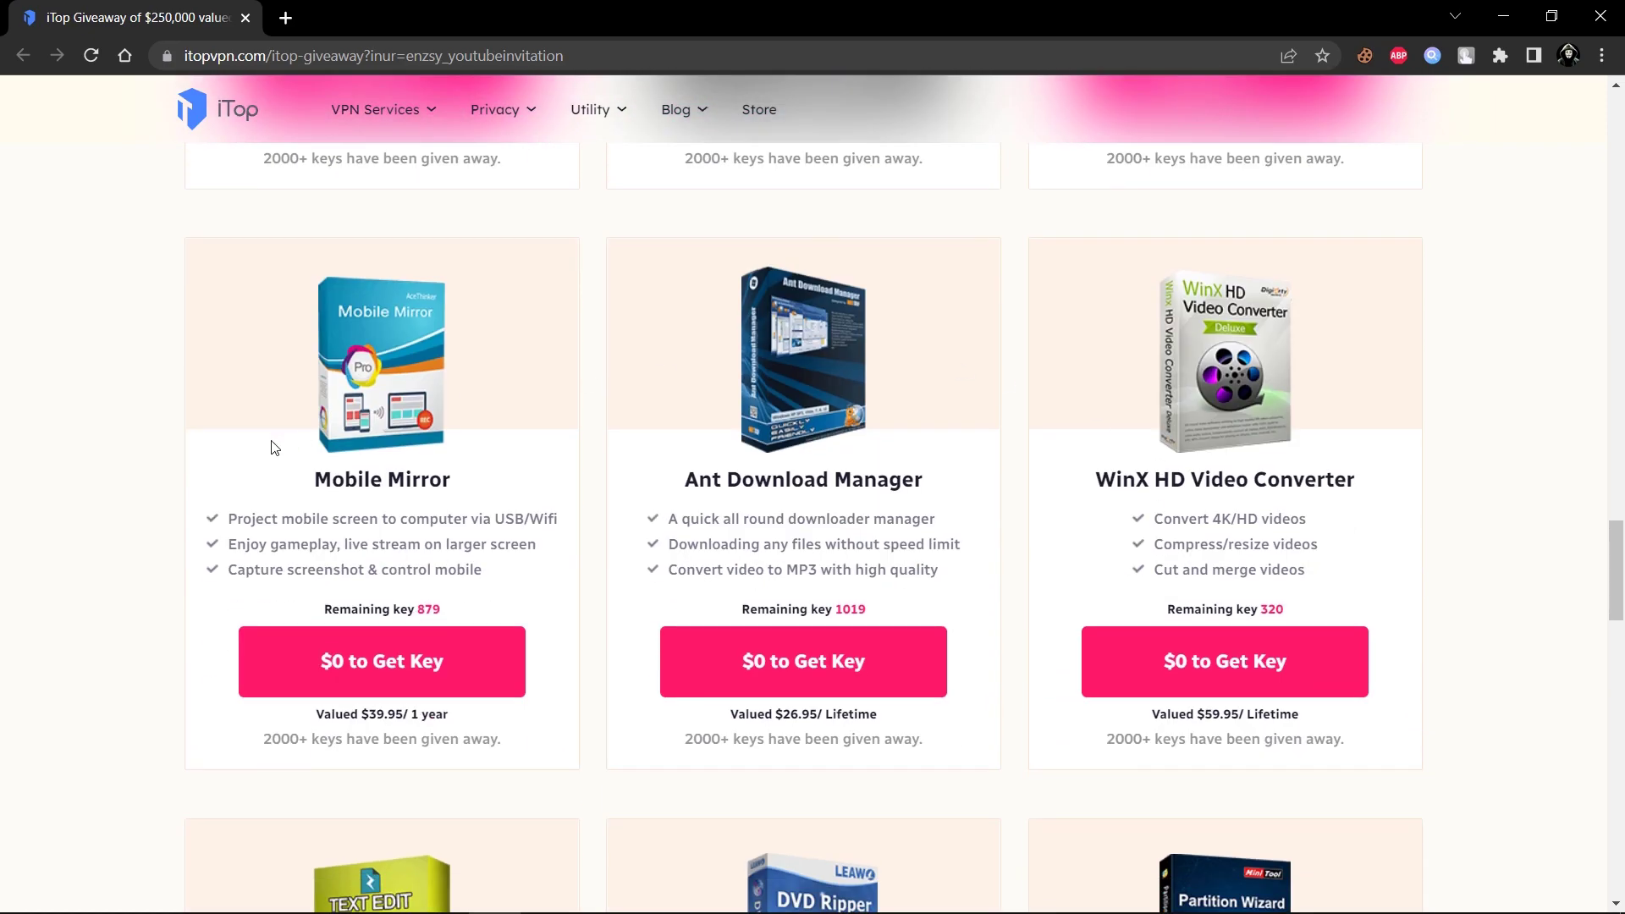
pyautogui.scroll(-4, 1024, 592)
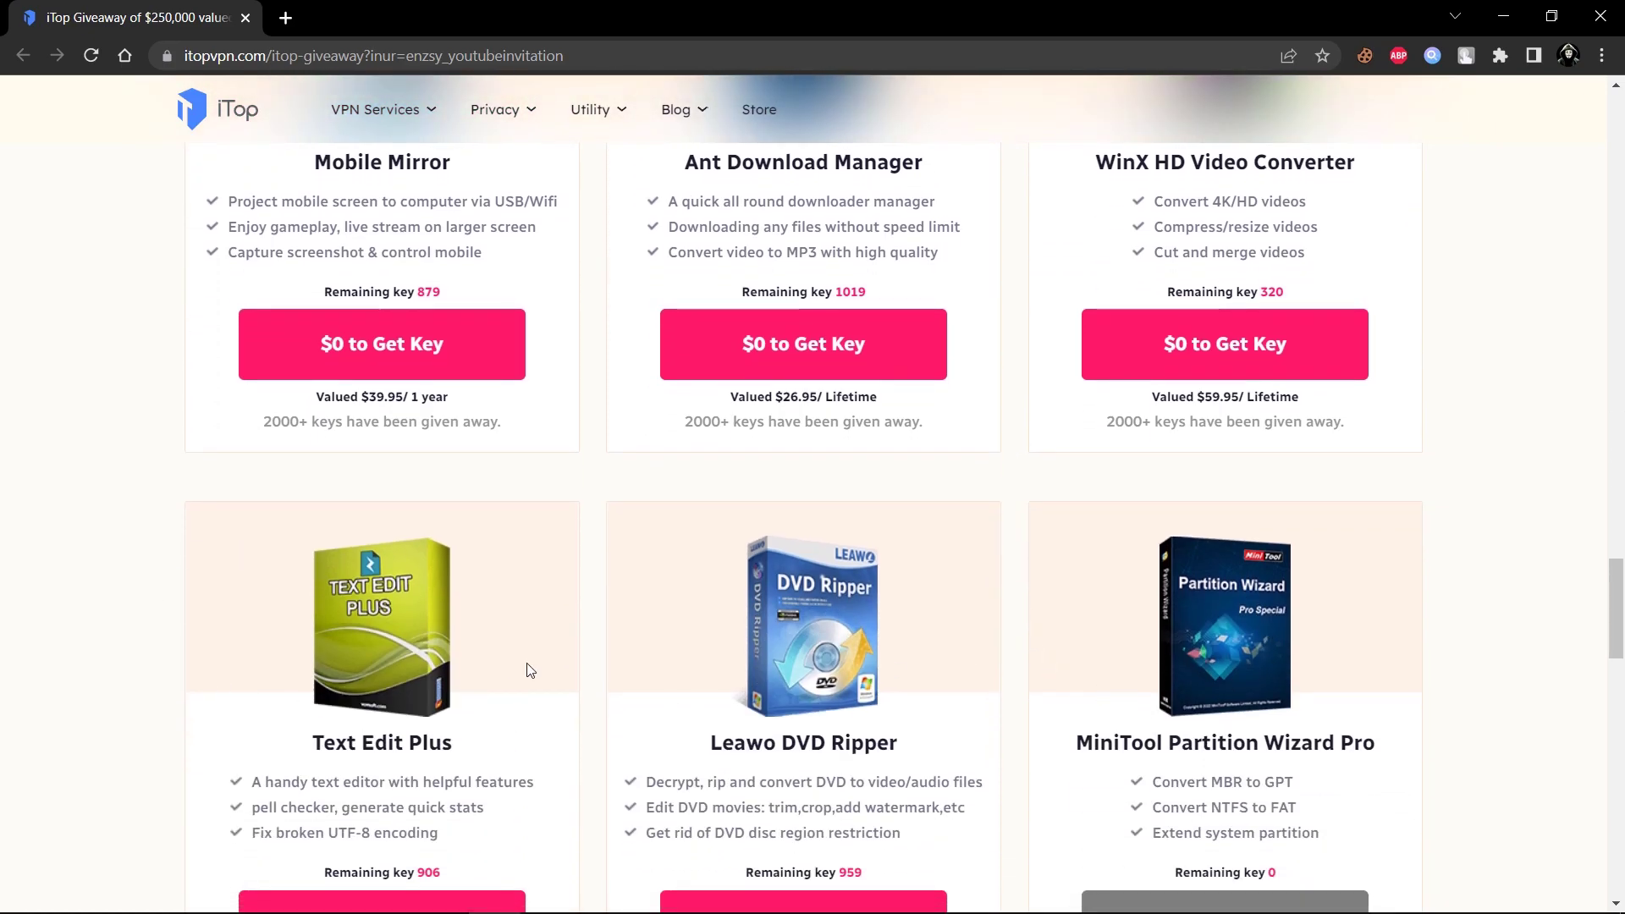
pyautogui.scroll(-11, 530, 670)
pyautogui.scroll(10, 907, 624)
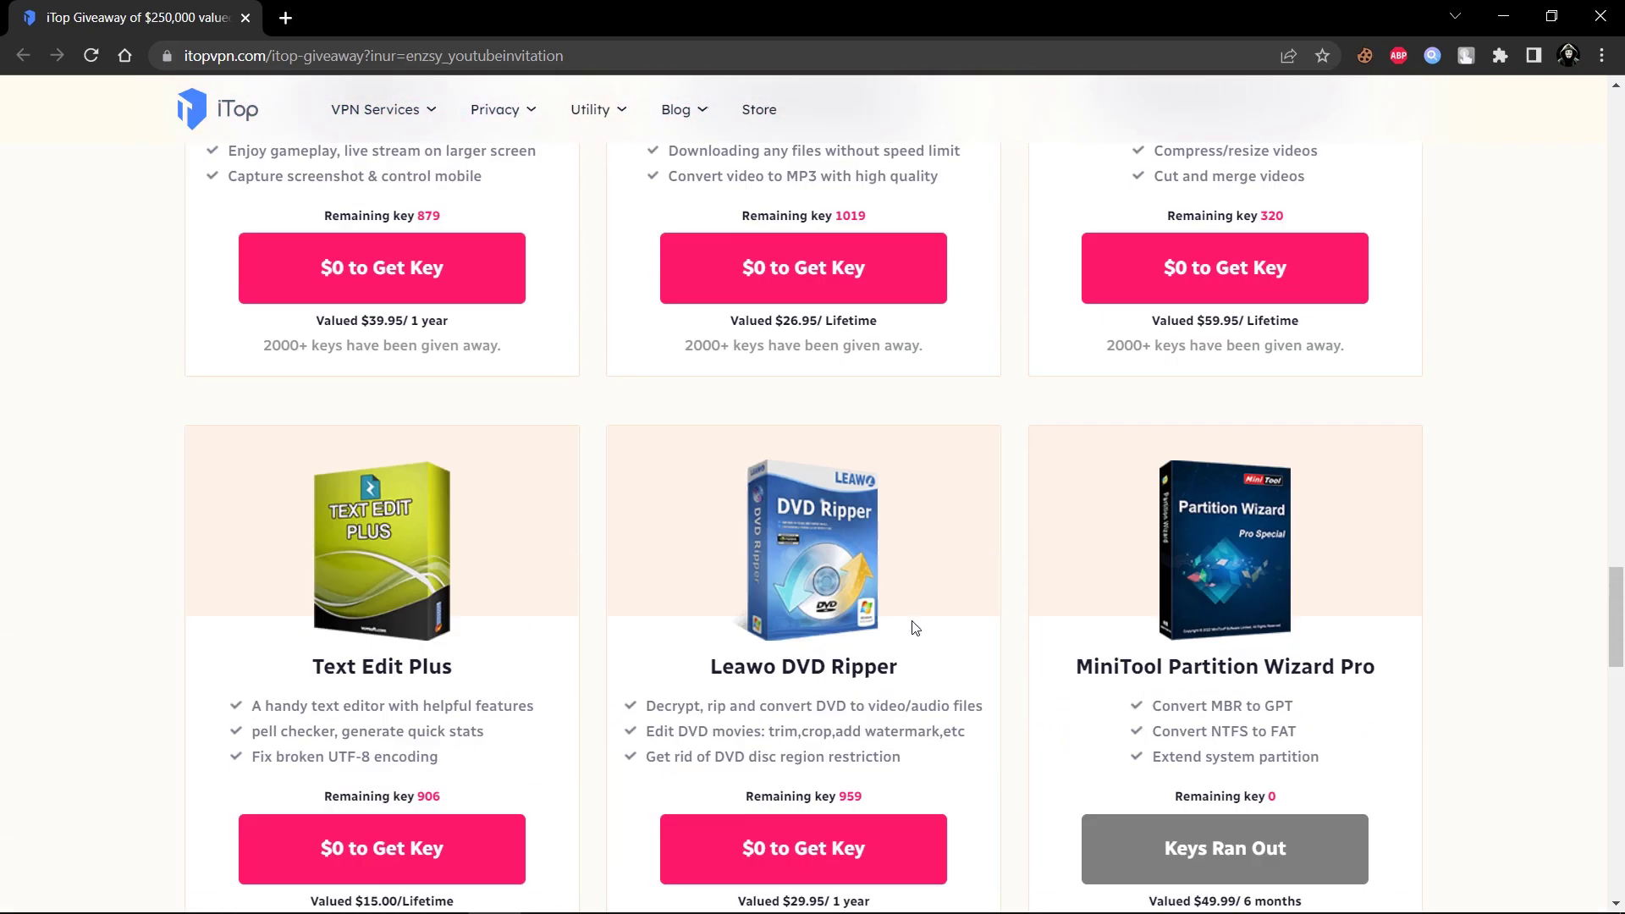
pyautogui.scroll(20, 915, 627)
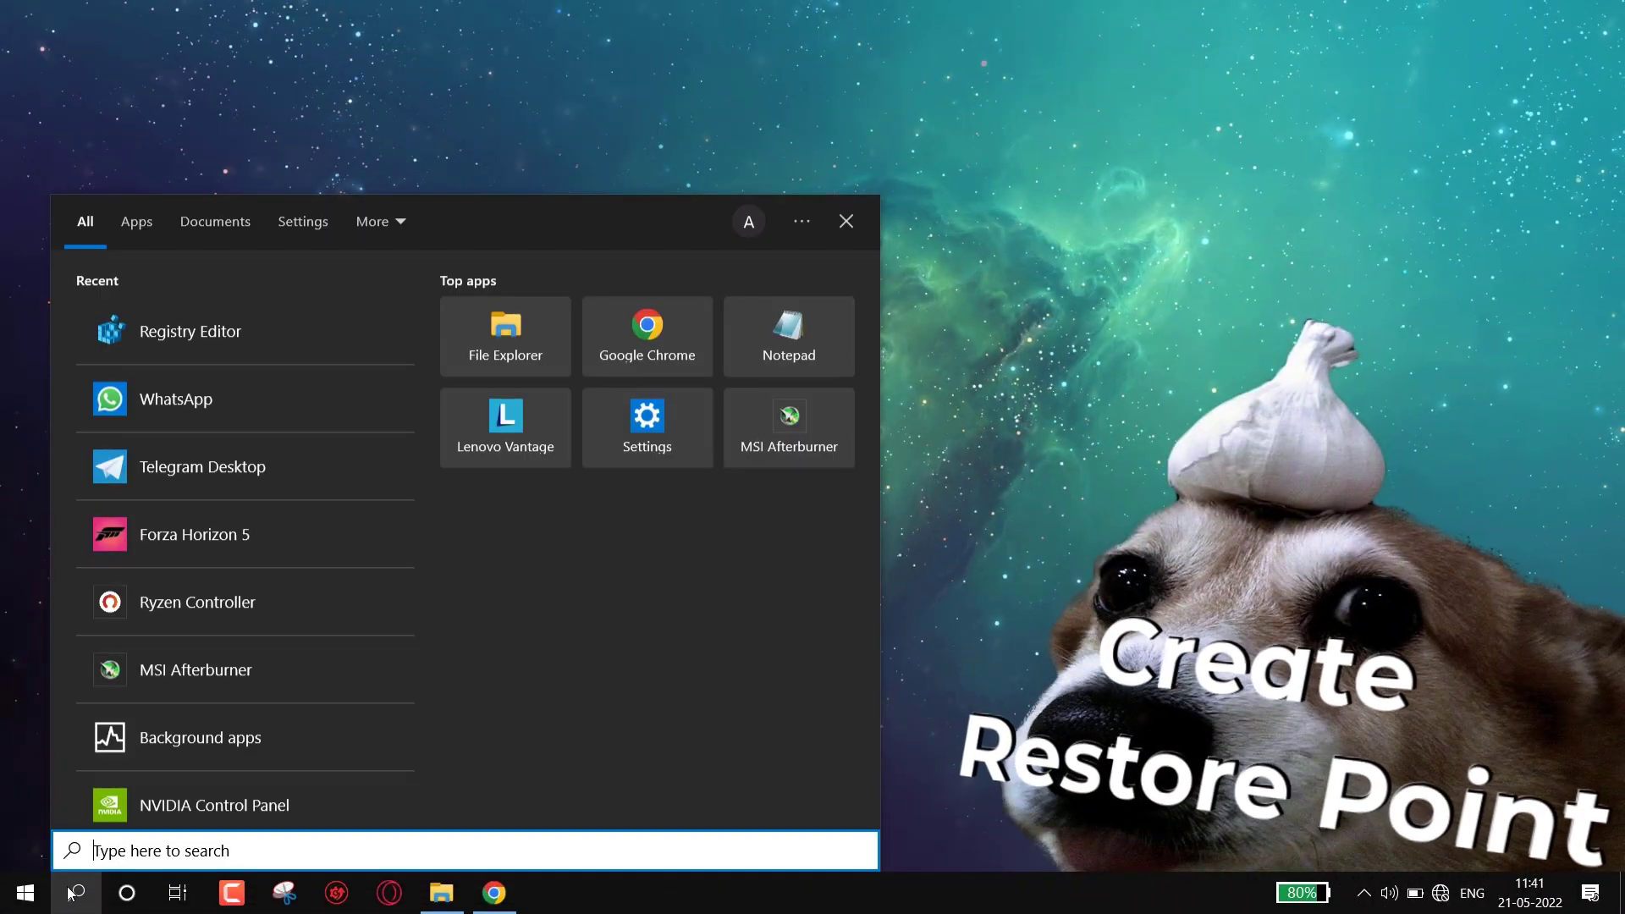
# Open Create a restore point from search and confirm protection stays on for Windows-SSD (C:)
pyautogui.write('creat')
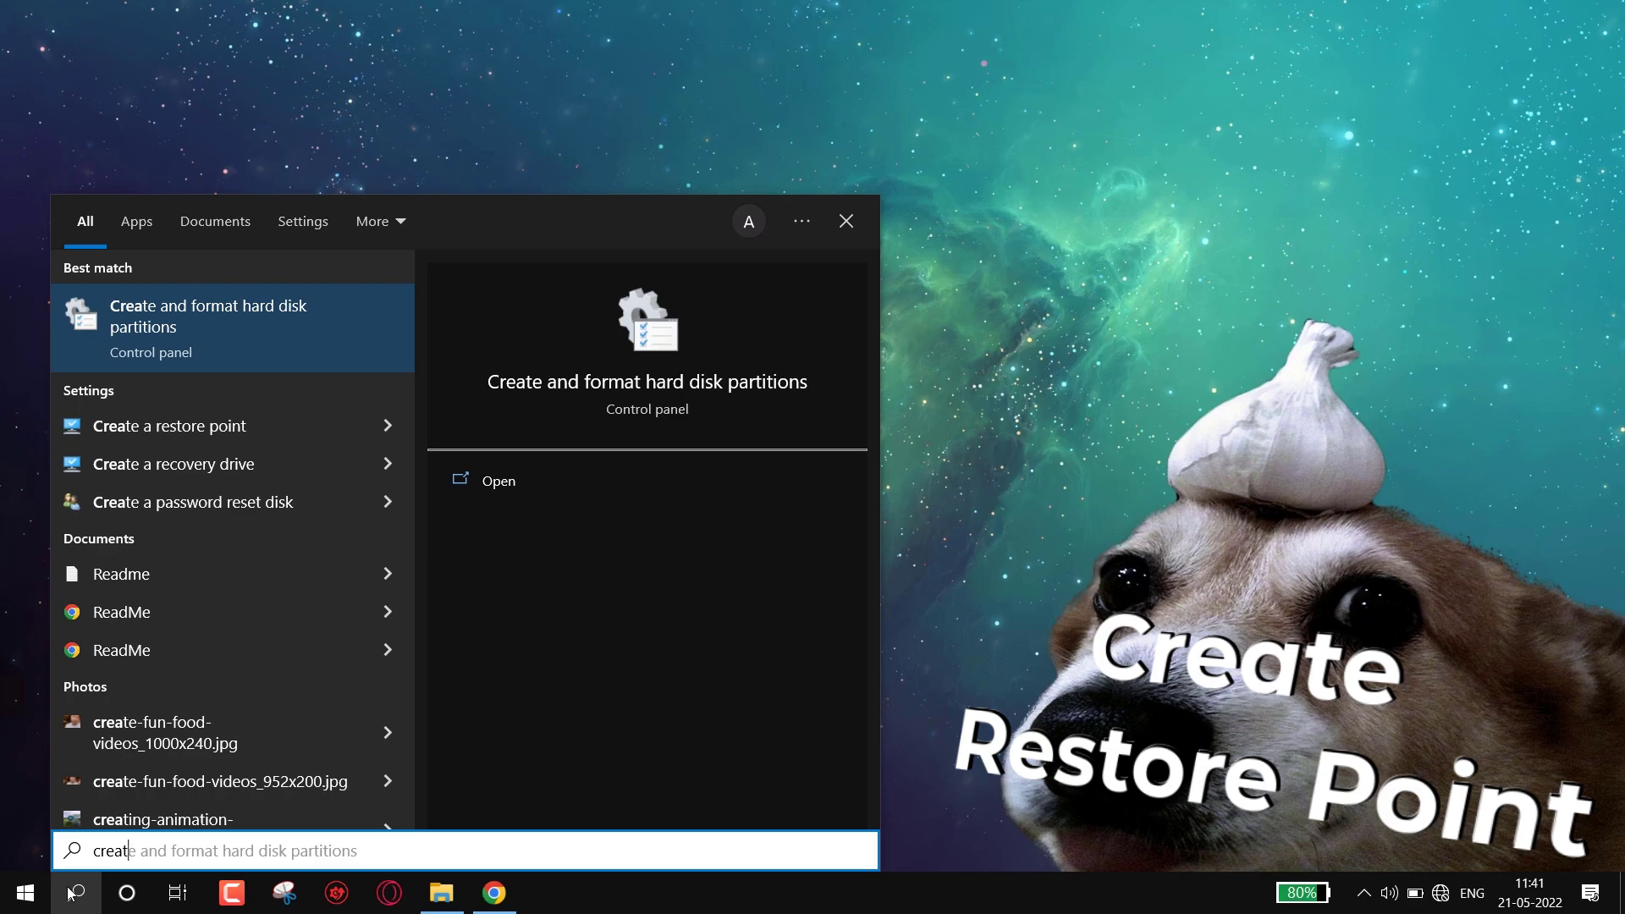
pyautogui.write('e a r')
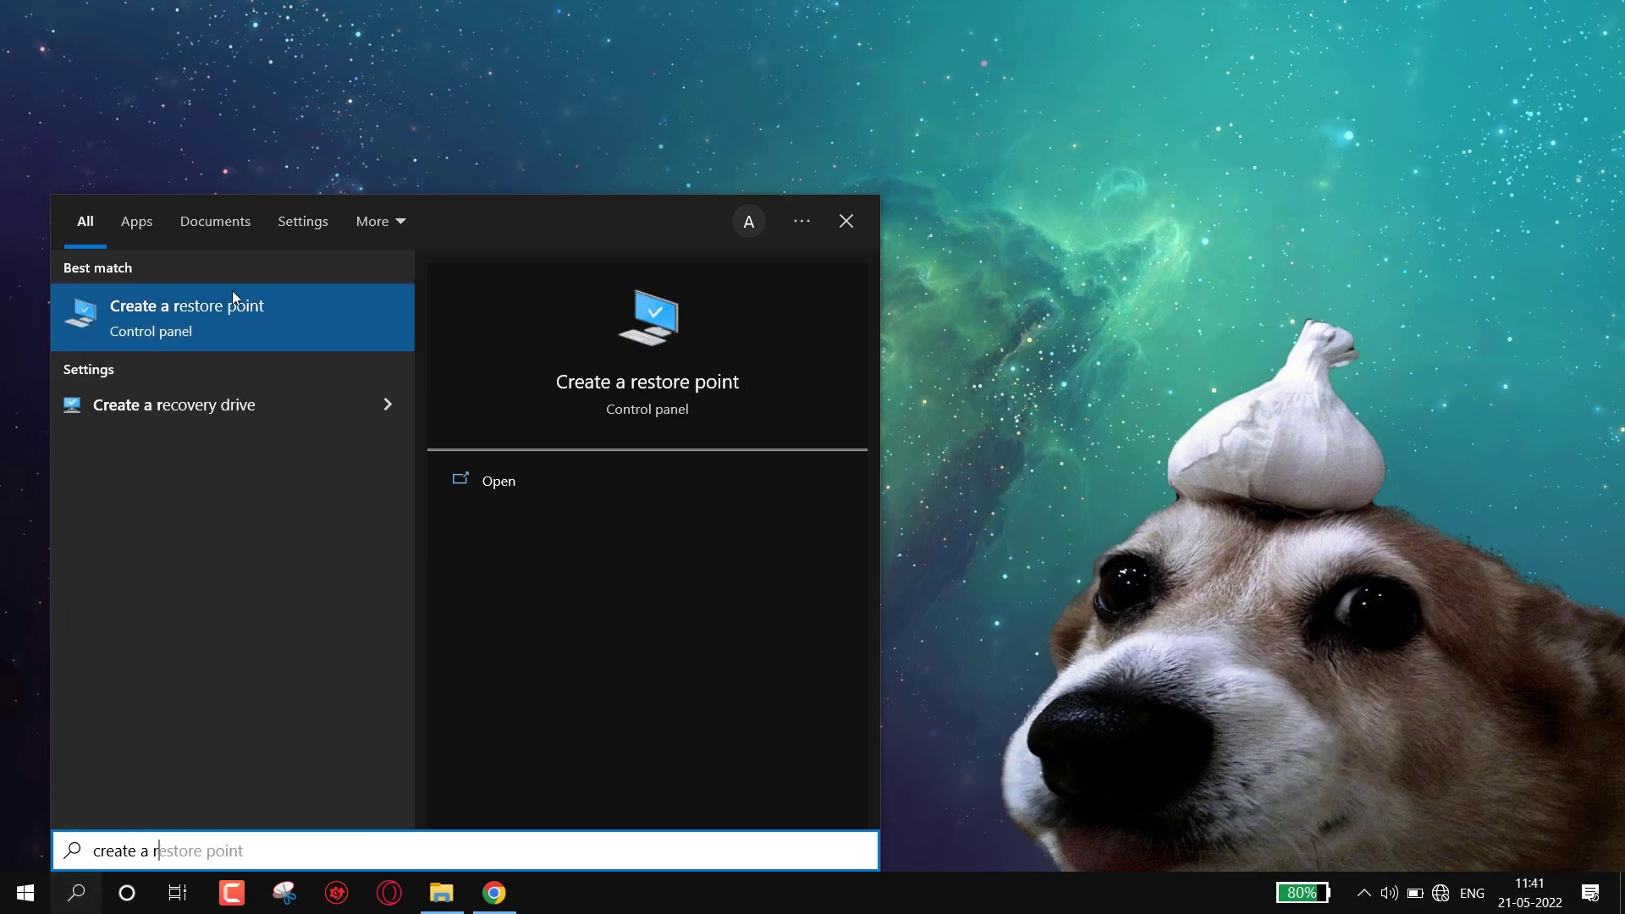
pyautogui.click(233, 296)
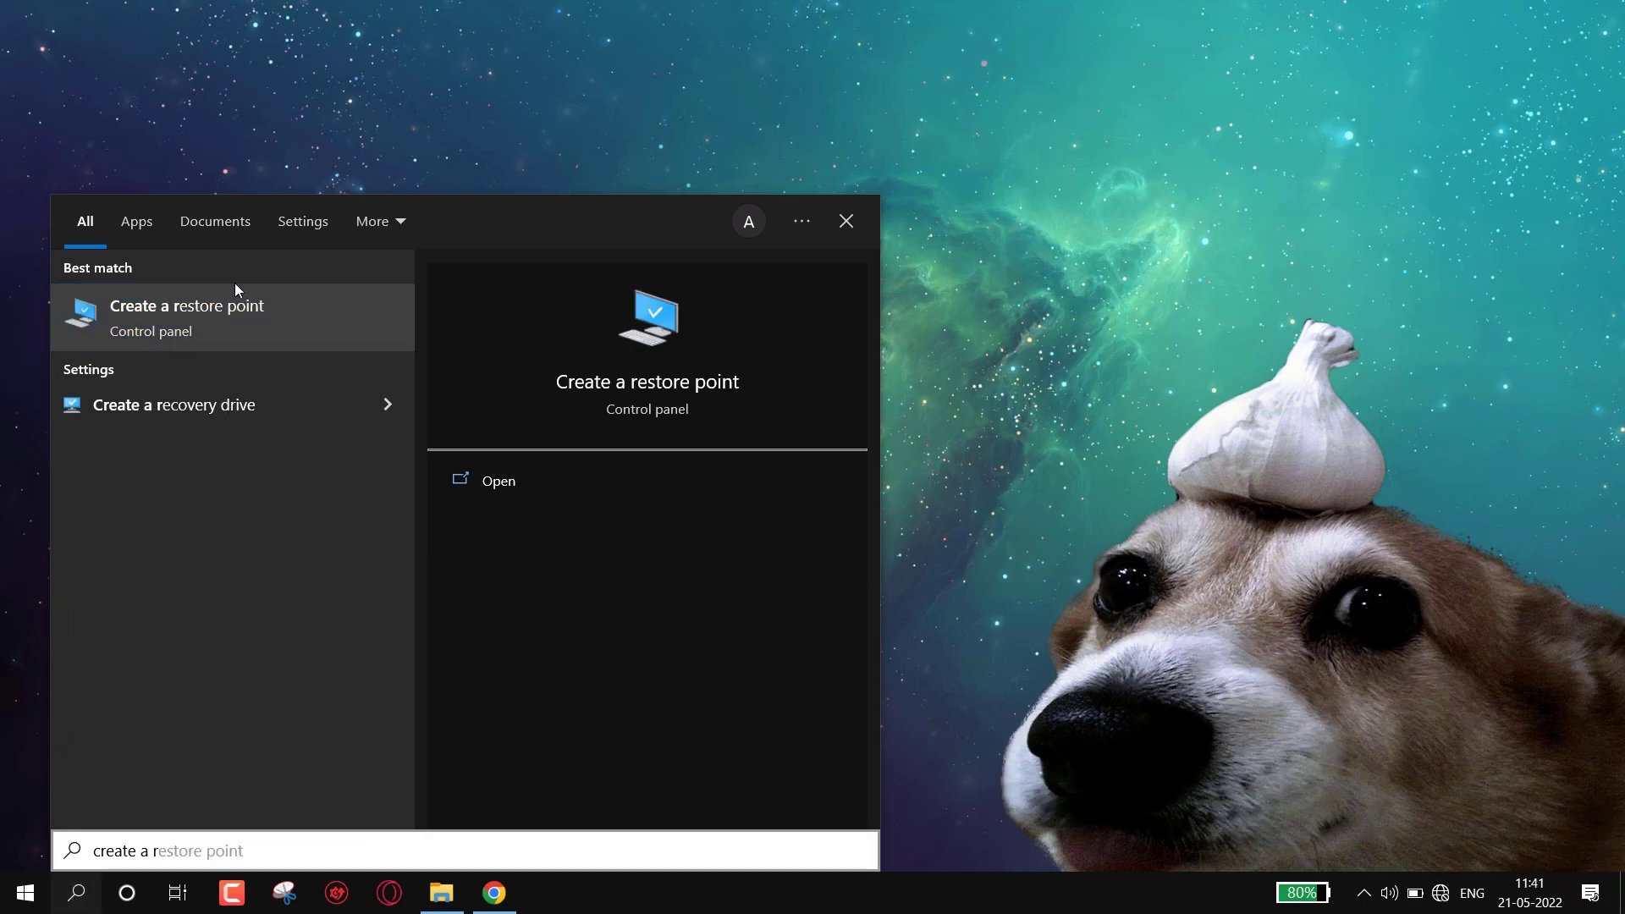
pyautogui.moveTo(431, 205); pyautogui.dragTo(547, 205)
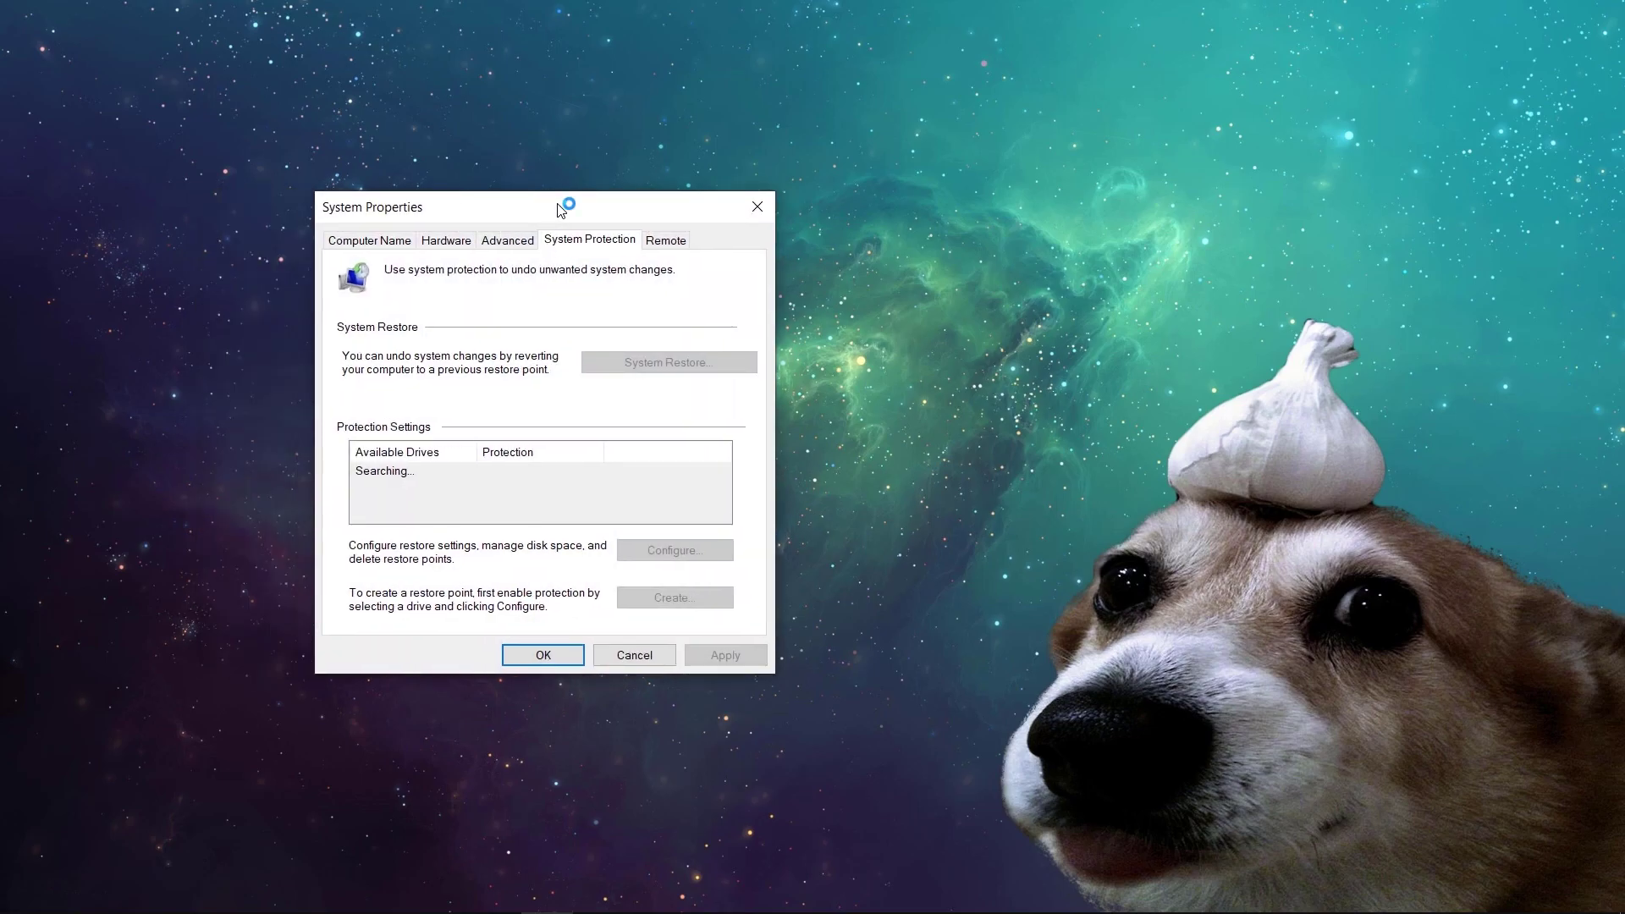
pyautogui.click(516, 471)
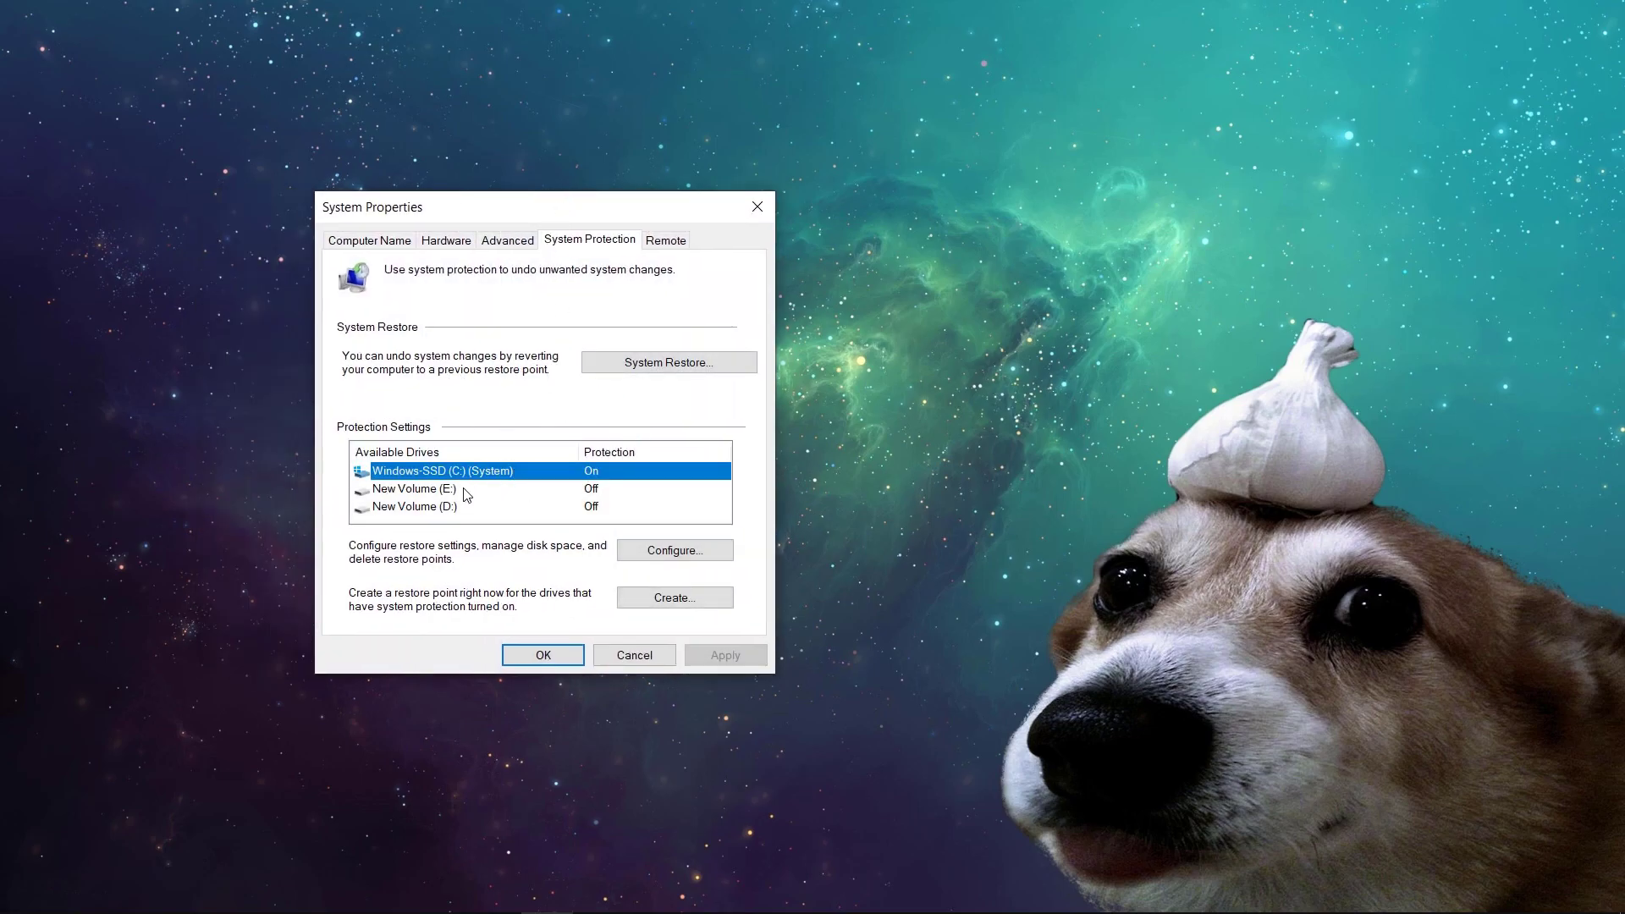
pyautogui.click(672, 551)
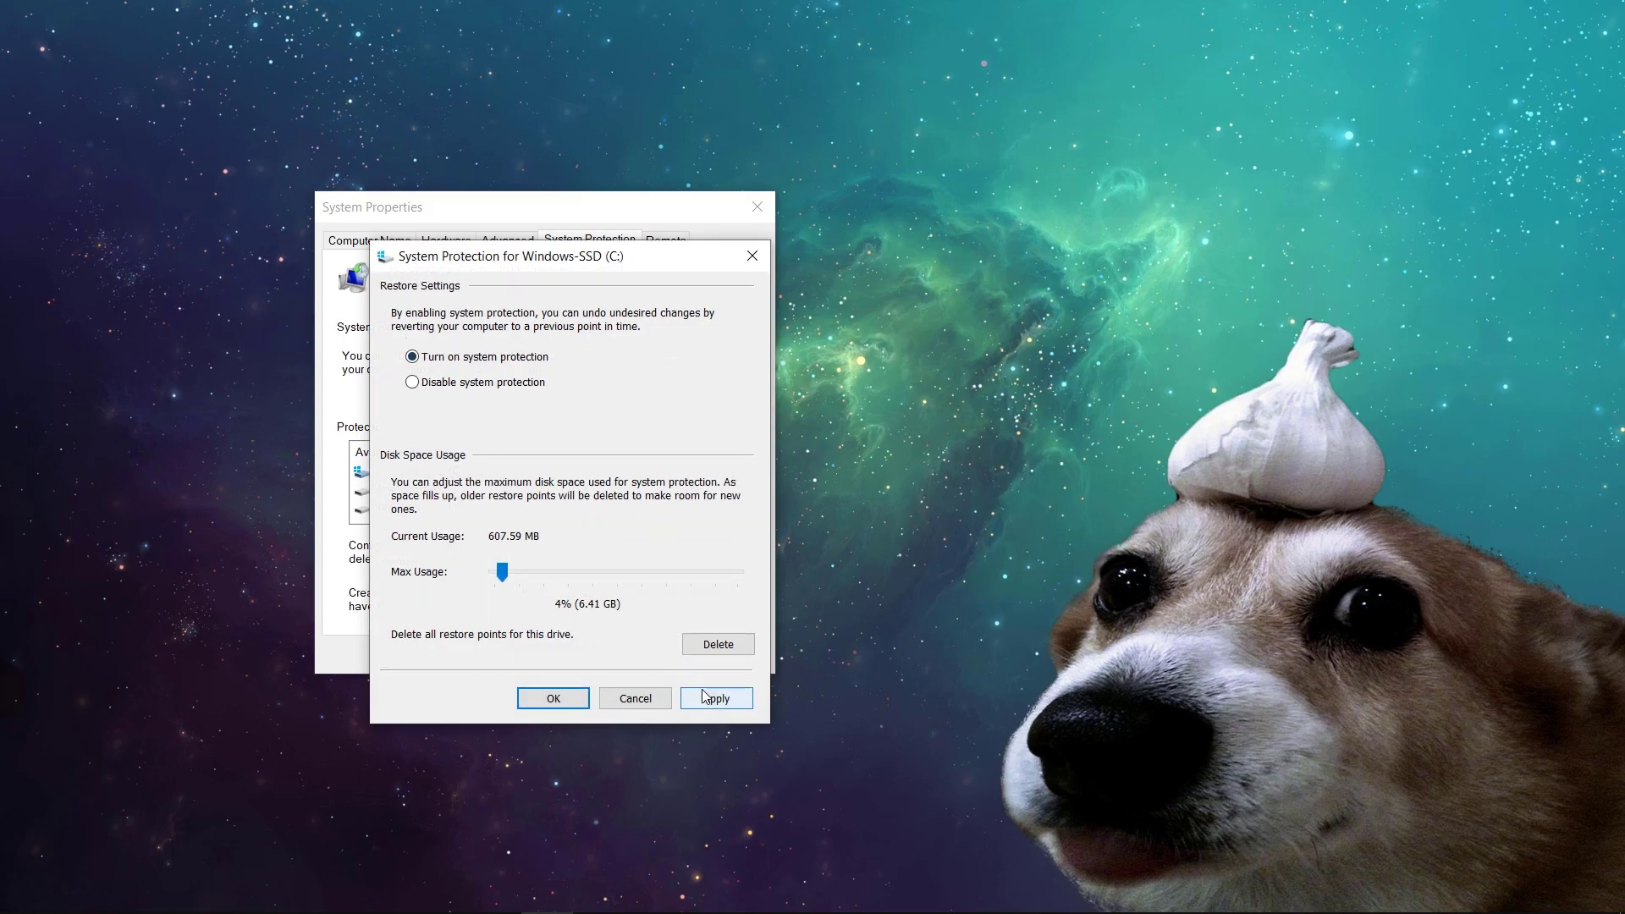
pyautogui.click(551, 703)
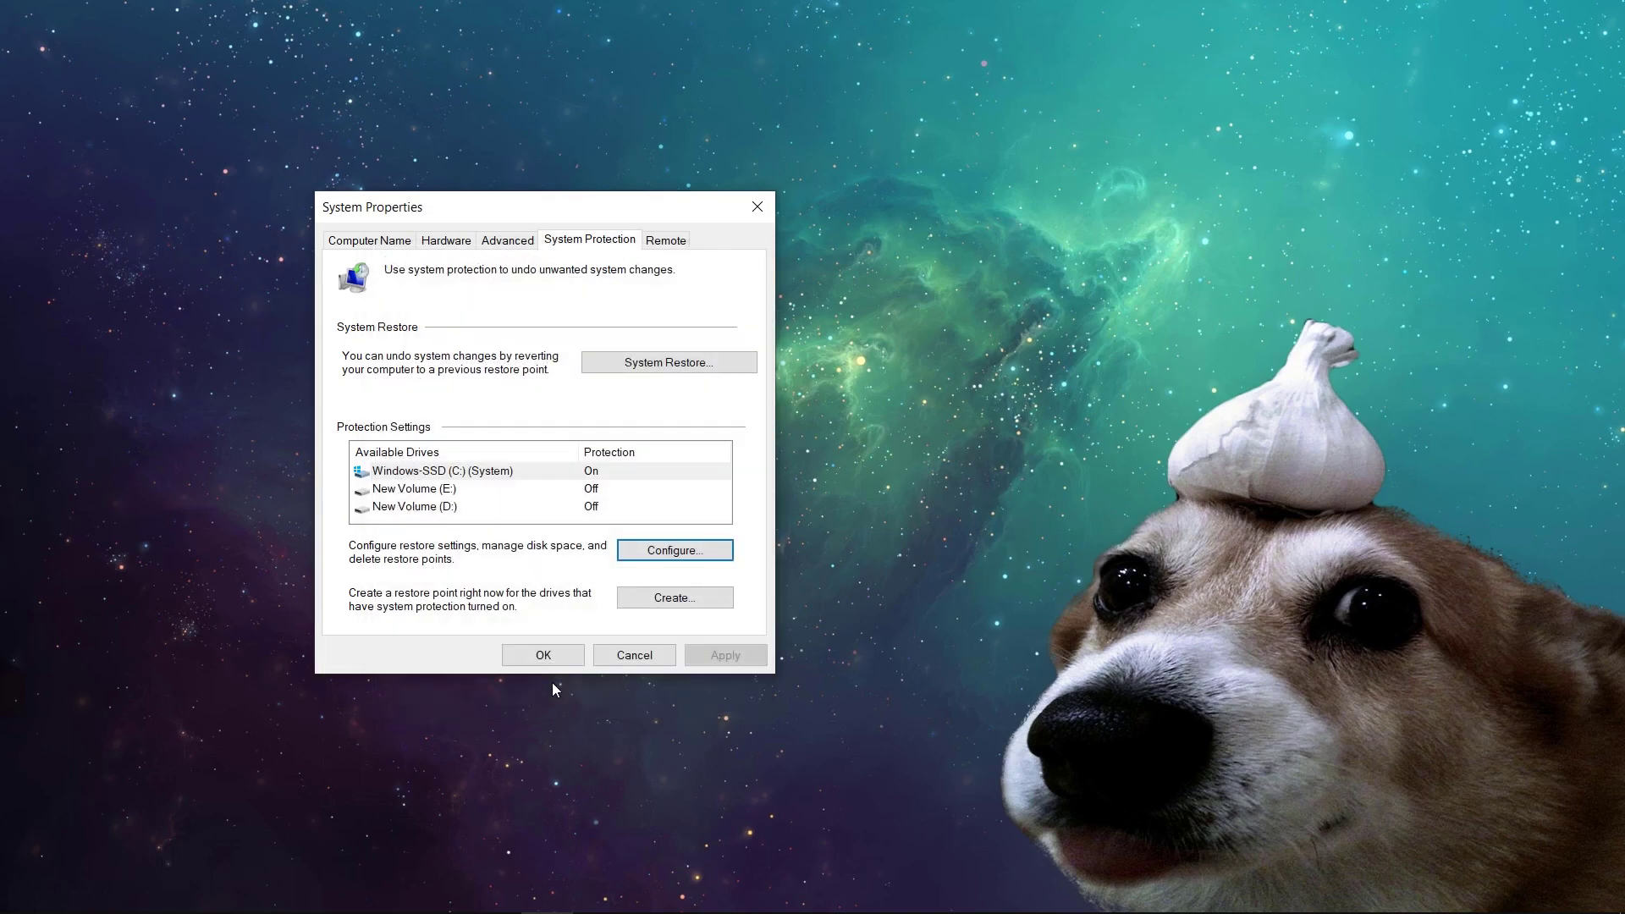
# Create a restore point named 'backup' and dismiss the success message
pyautogui.click(631, 602)
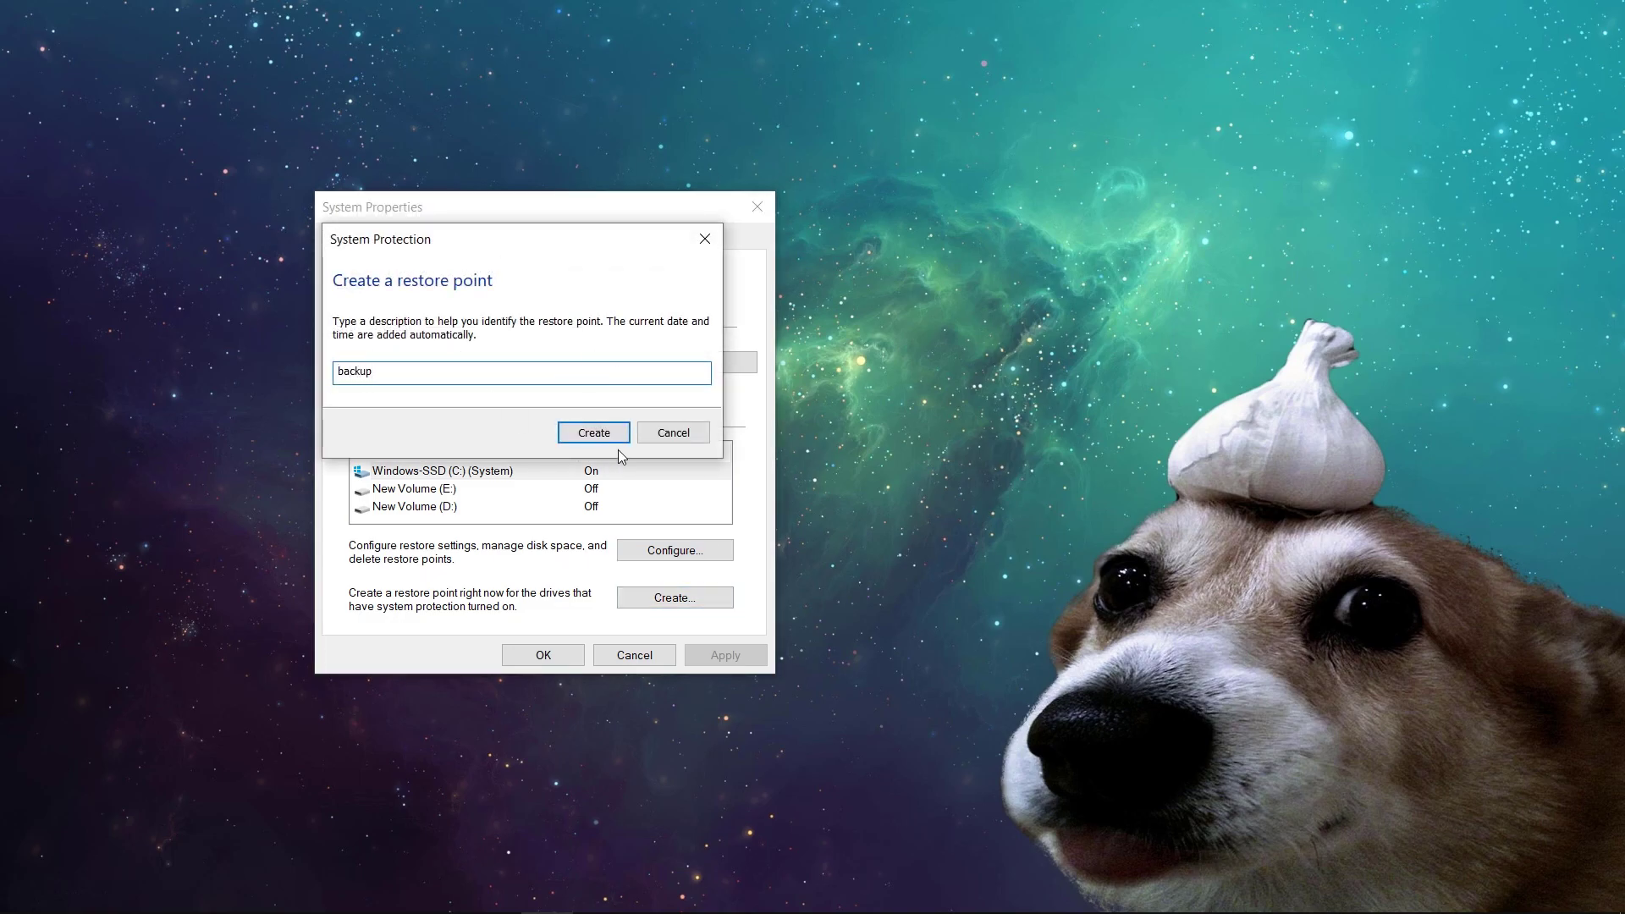
pyautogui.click(613, 438)
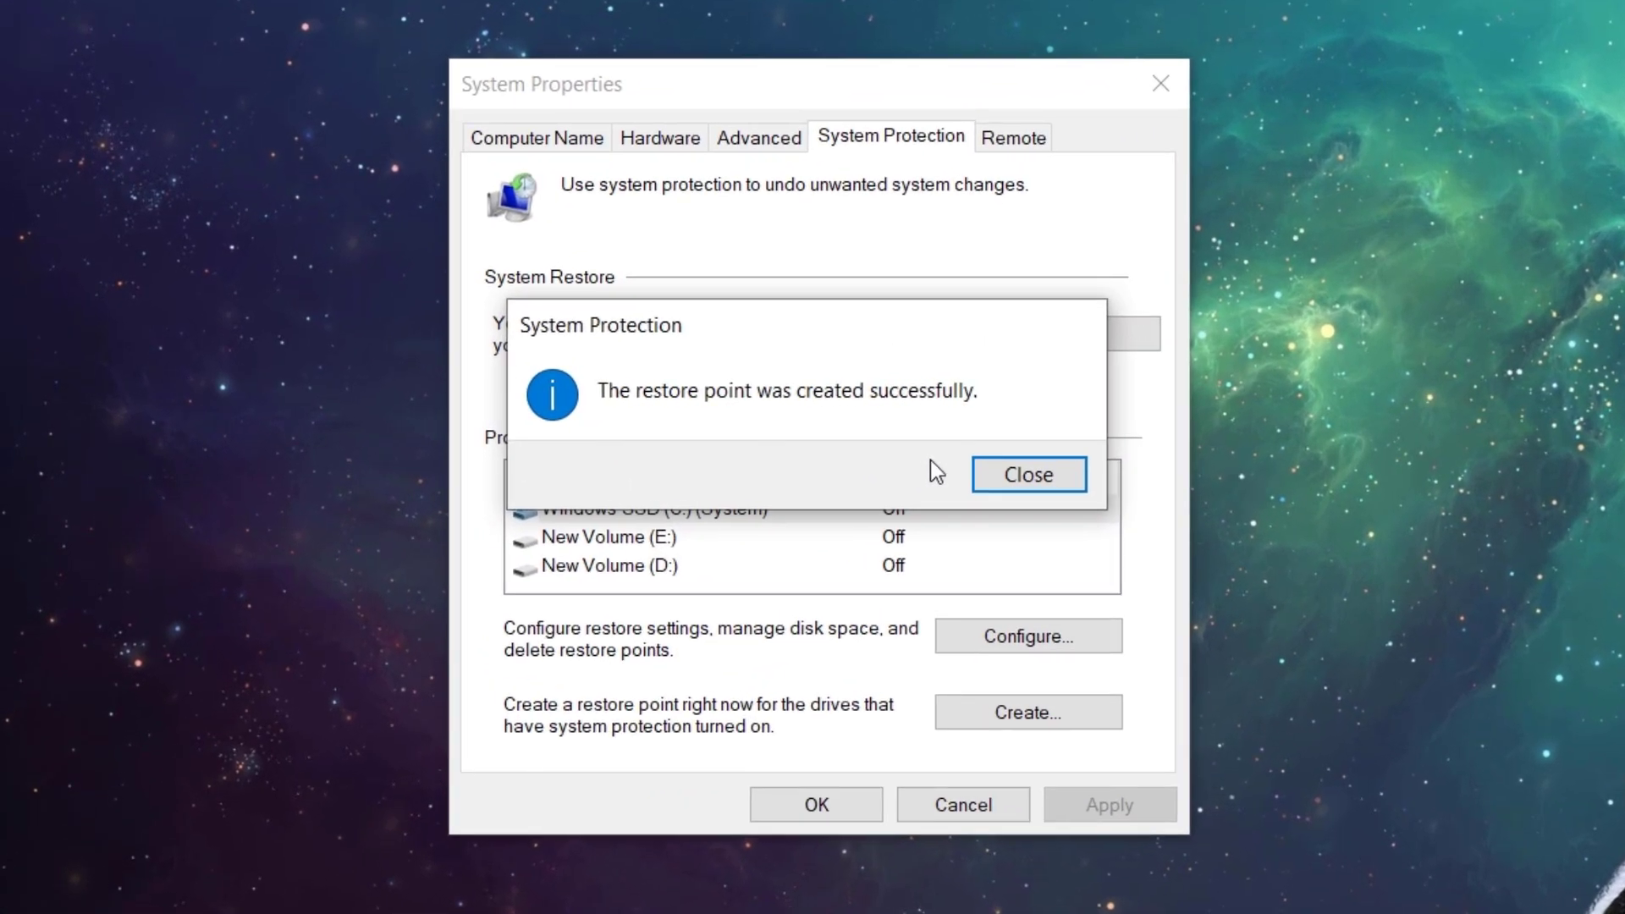
pyautogui.click(1031, 475)
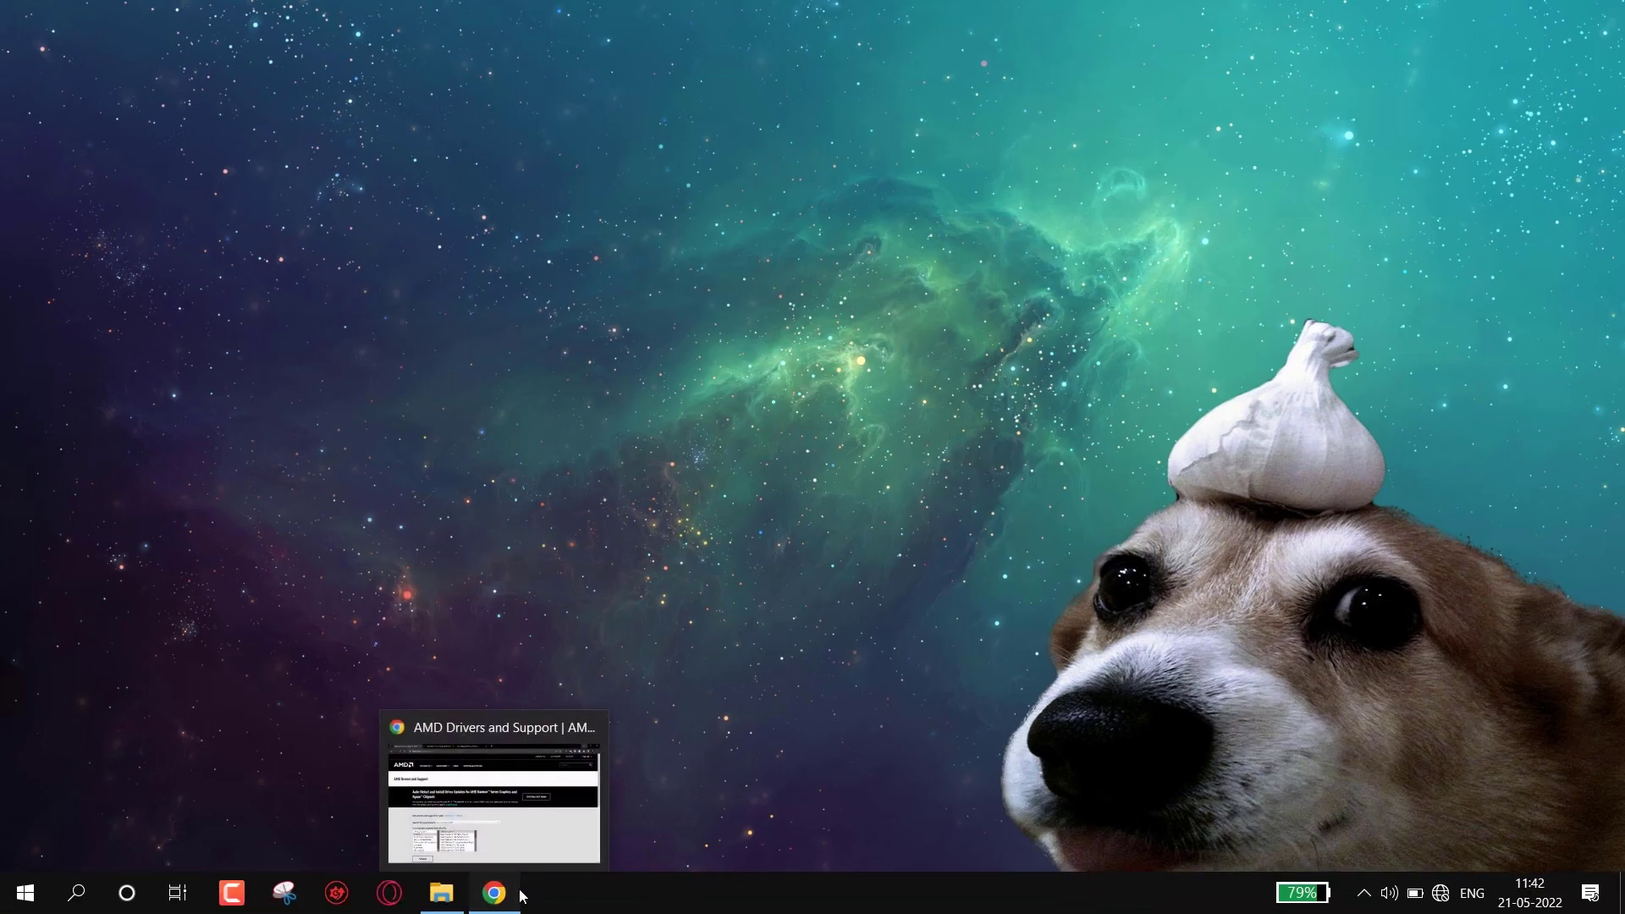
# On AMD support, pick Processors > Ryzen Processors > Ryzen 5 Desktop > Ryzen 5 3600, then view the Intel and NVIDIA pages
pyautogui.click(491, 894)
pyautogui.scroll(-4, 886, 531)
pyautogui.scroll(1, 882, 523)
pyautogui.scroll(-1, 287, 507)
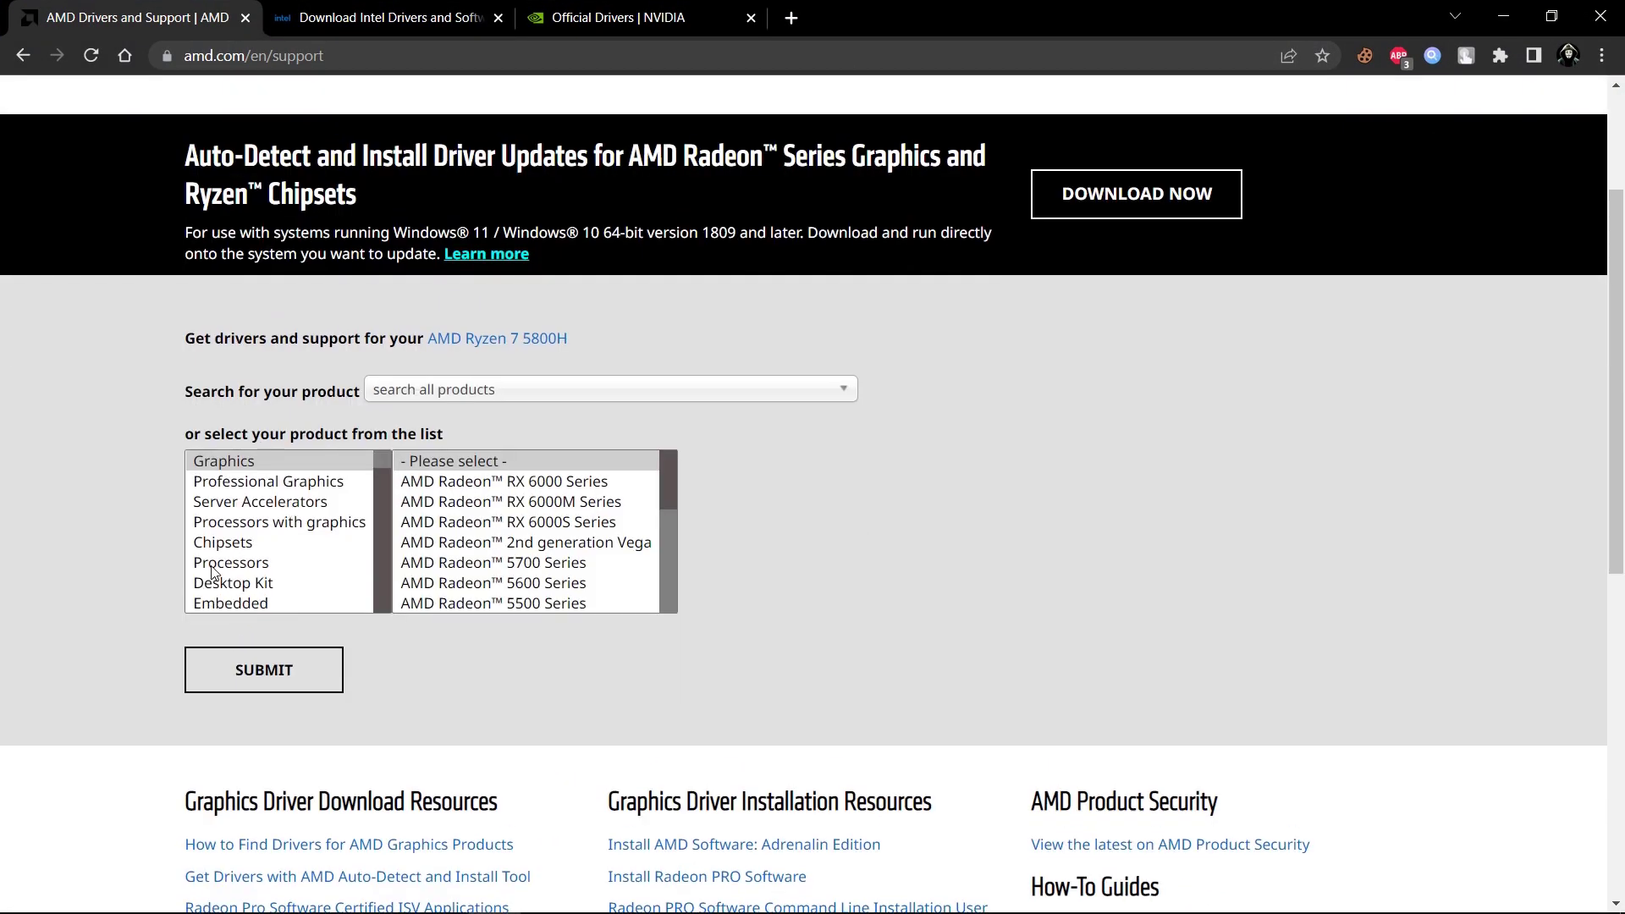
pyautogui.scroll(1, 287, 508)
pyautogui.click(231, 582)
pyautogui.click(457, 479)
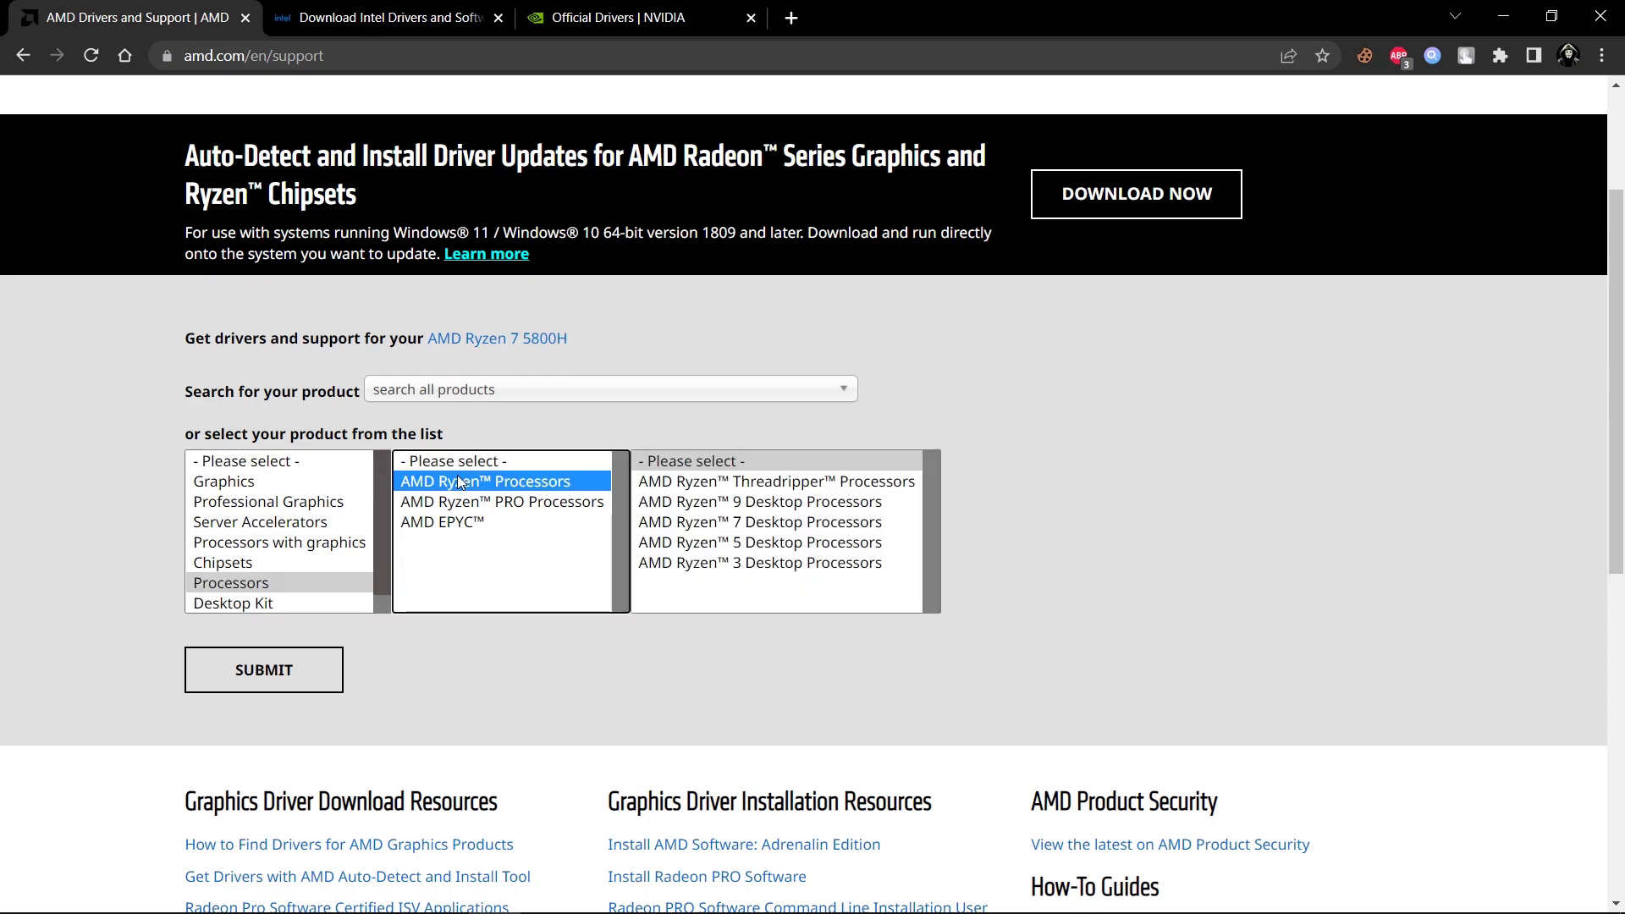
pyautogui.click(851, 541)
pyautogui.click(1020, 521)
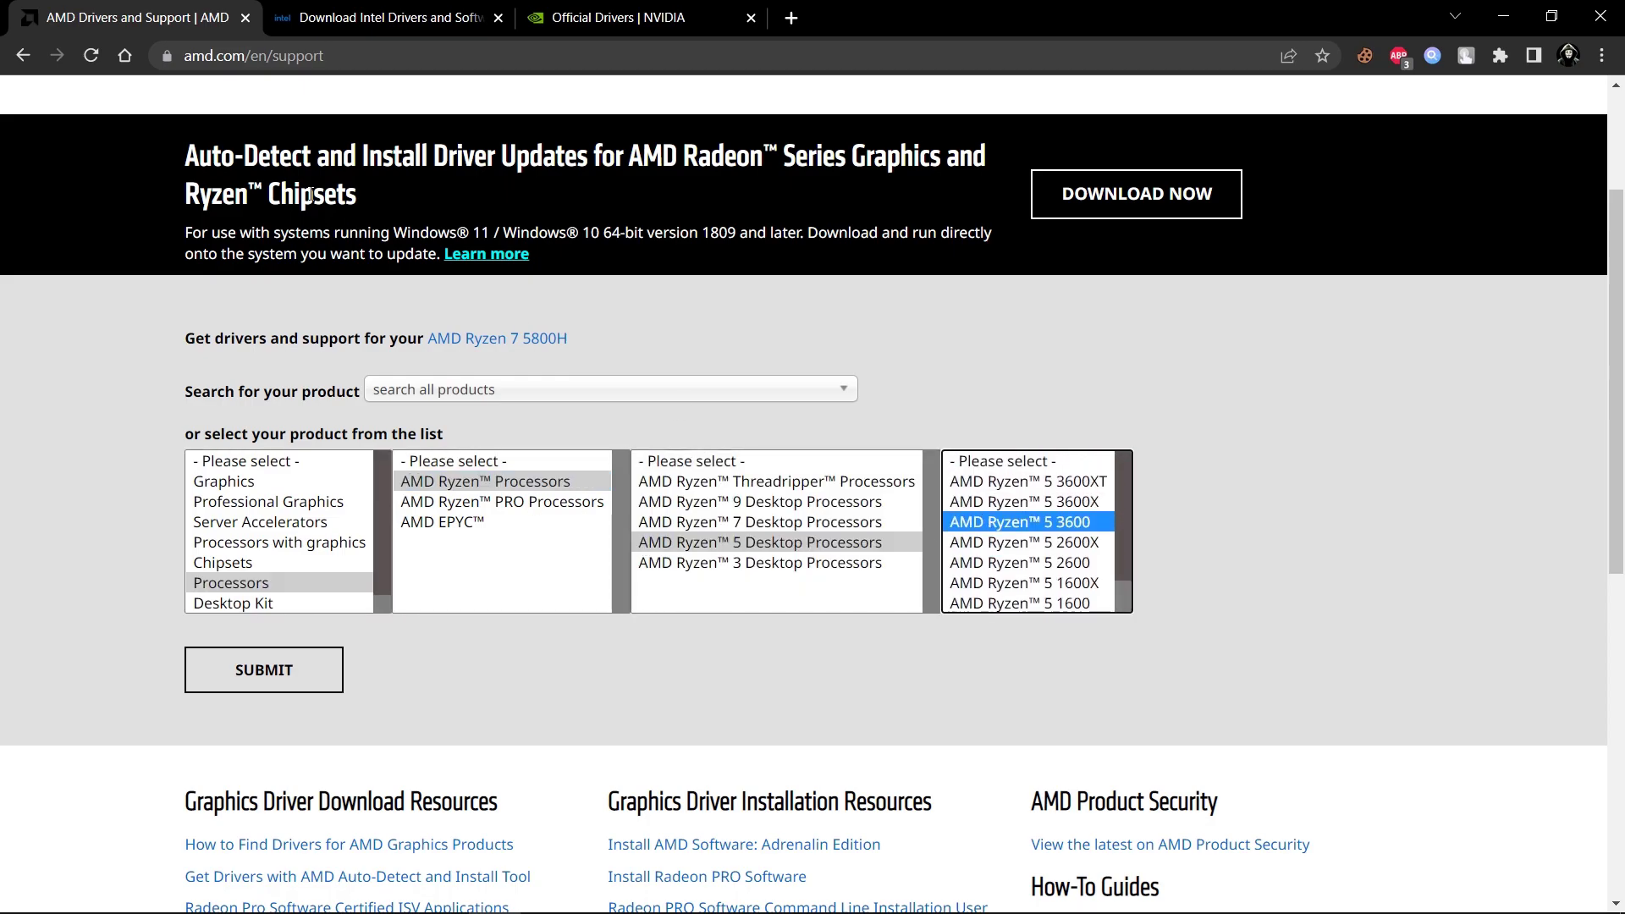
pyautogui.click(389, 17)
pyautogui.click(618, 17)
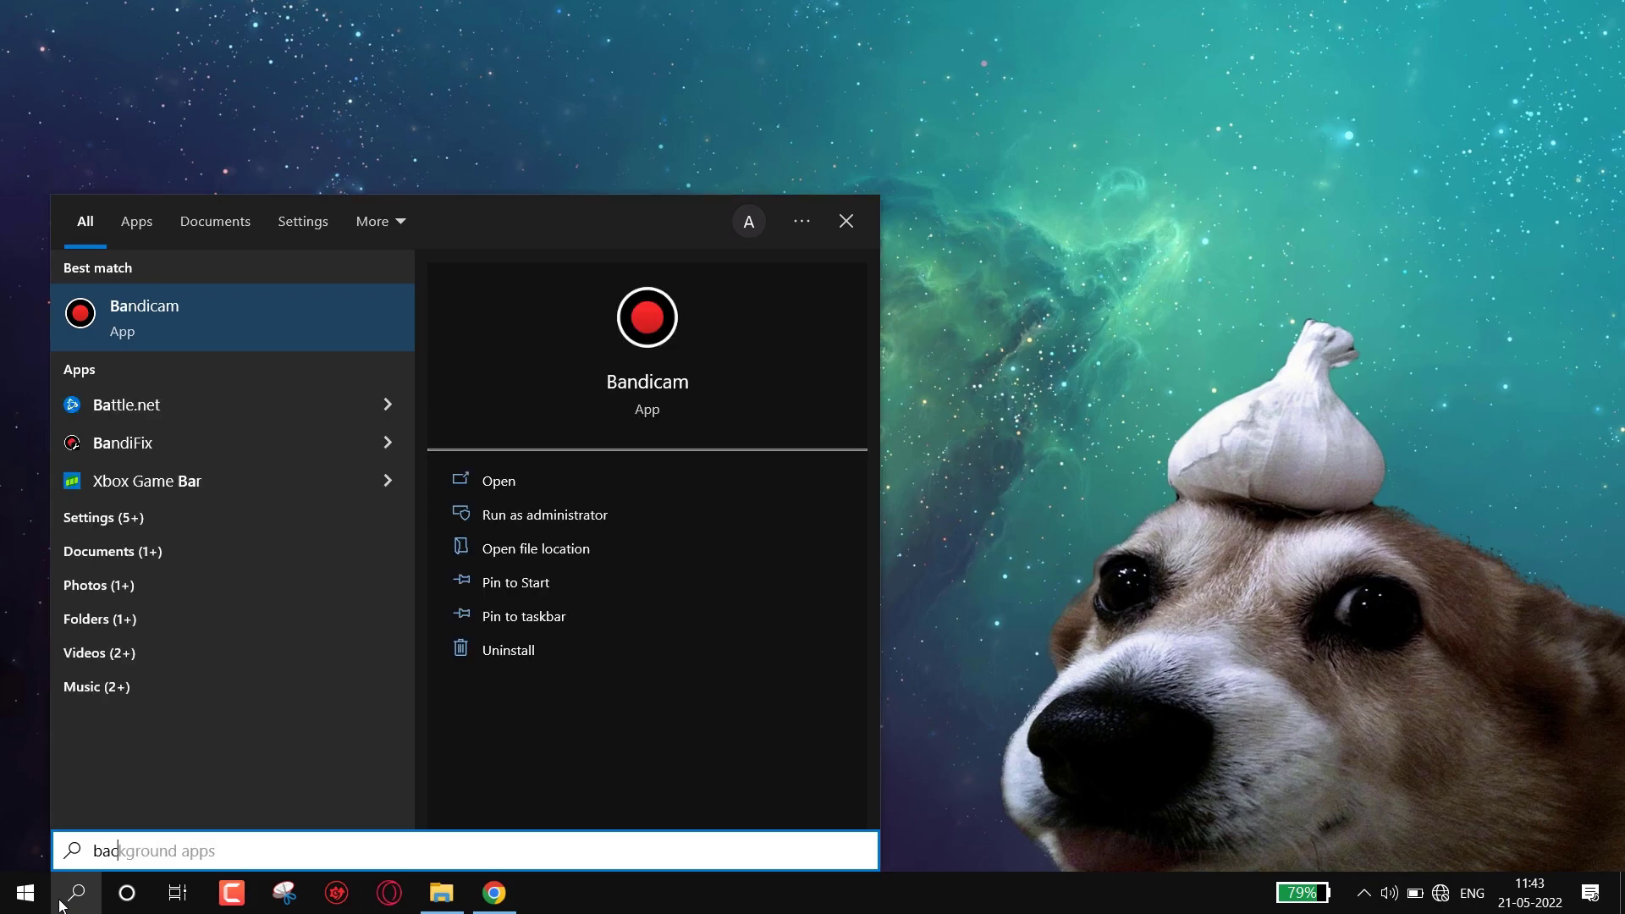
# Open the Background apps settings page from a 'backgr' search and scroll through it
pyautogui.write('kgr')
pyautogui.press('Return')
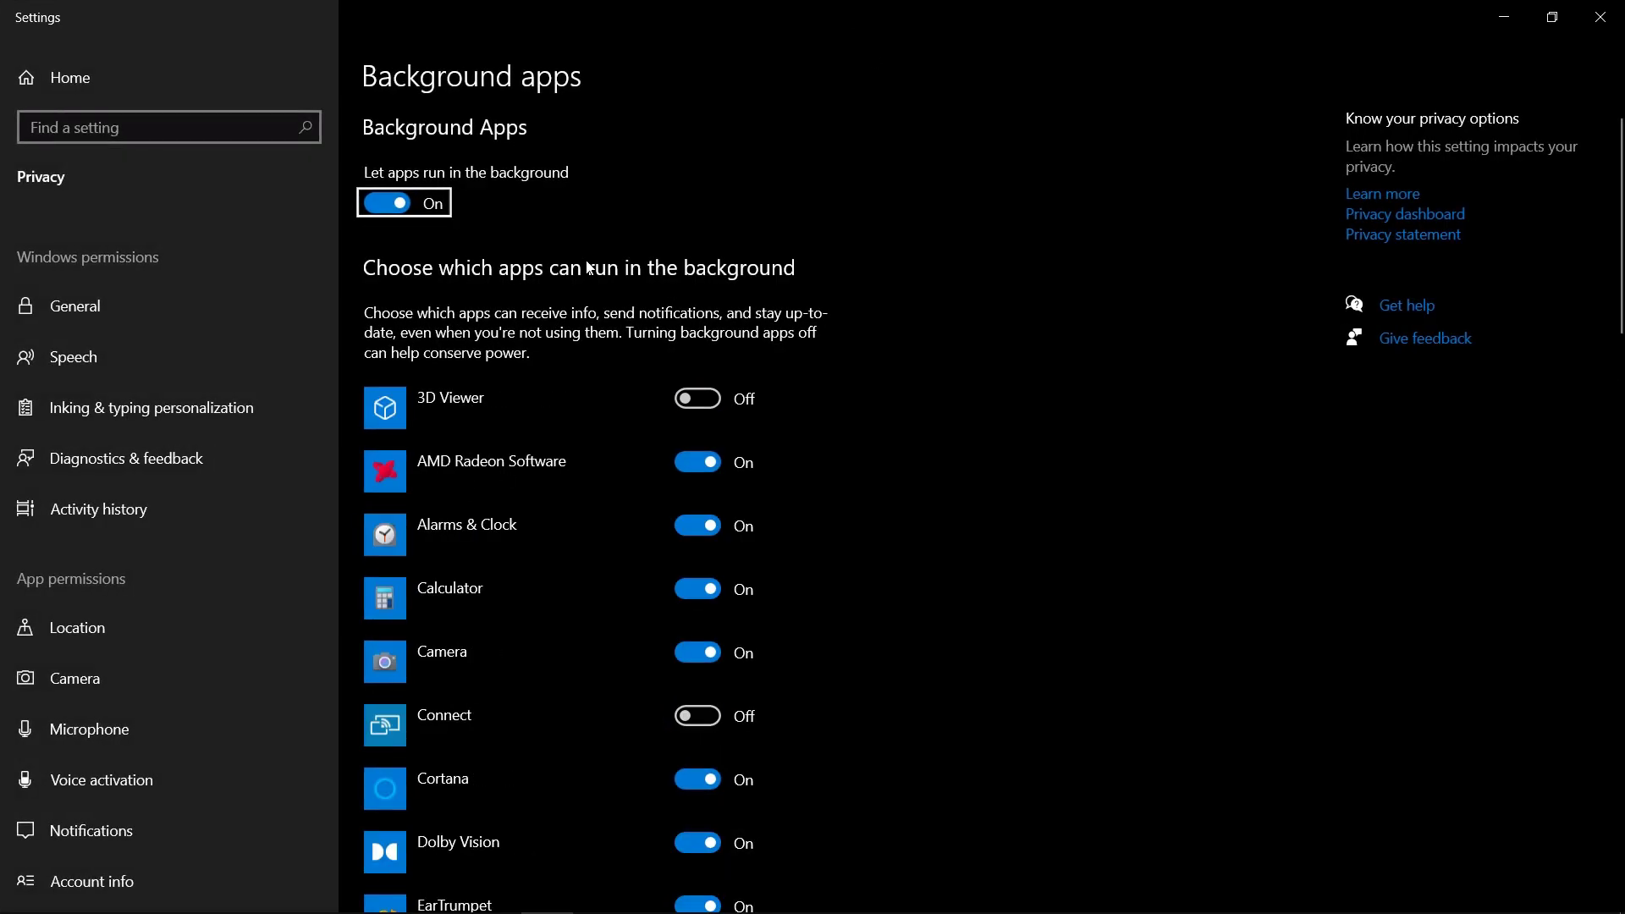
pyautogui.scroll(-15, 904, 555)
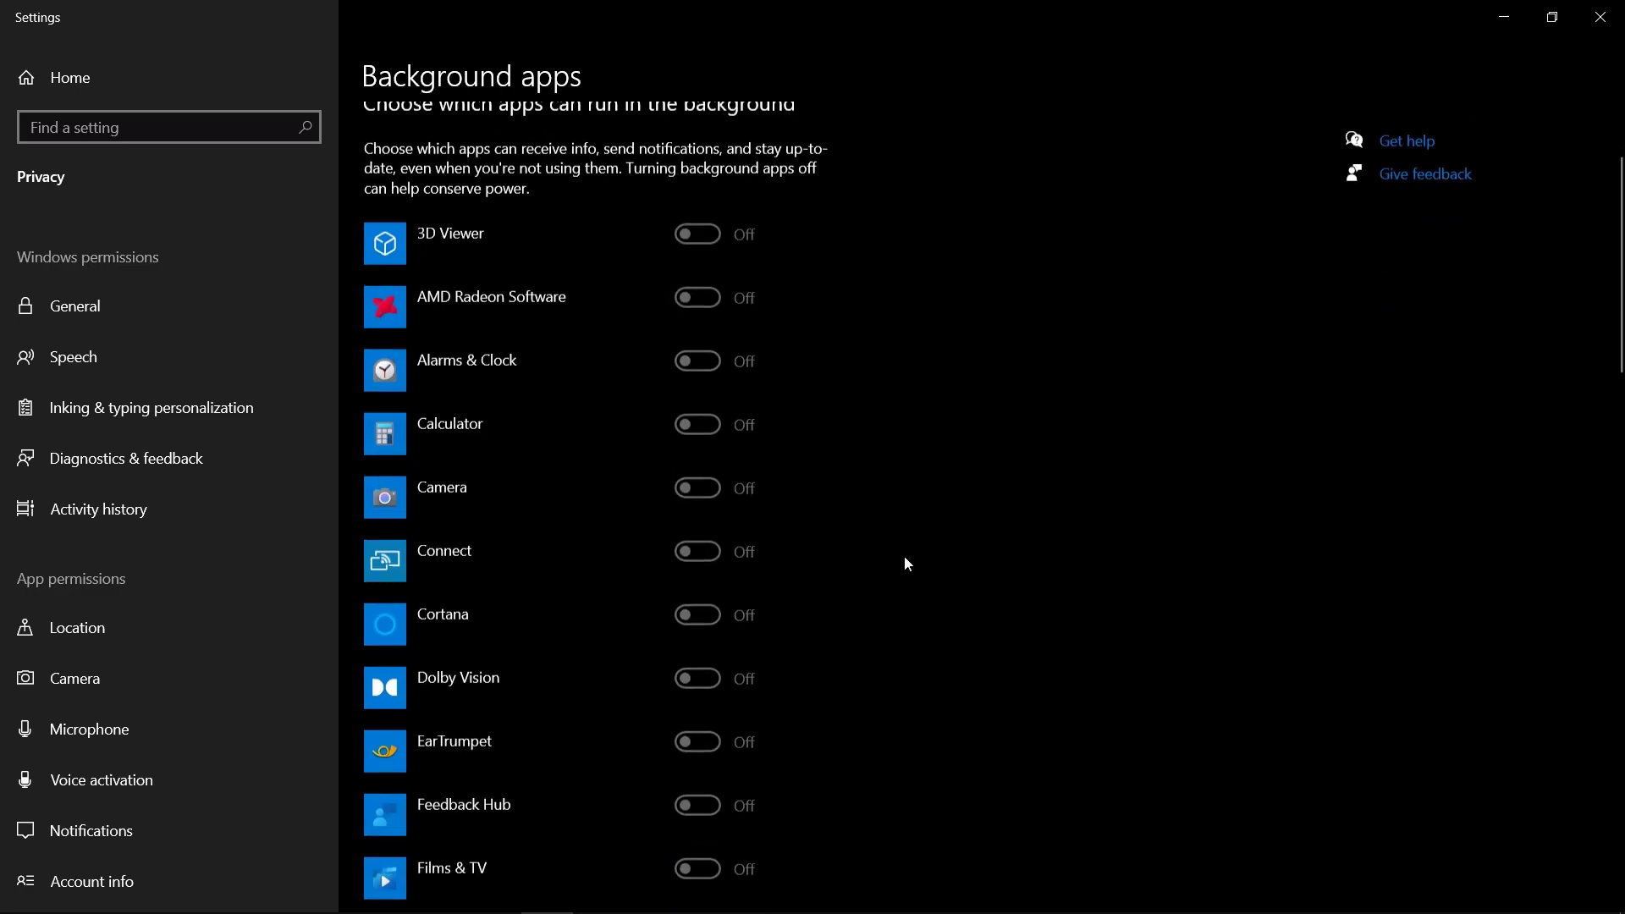
pyautogui.scroll(15, 909, 550)
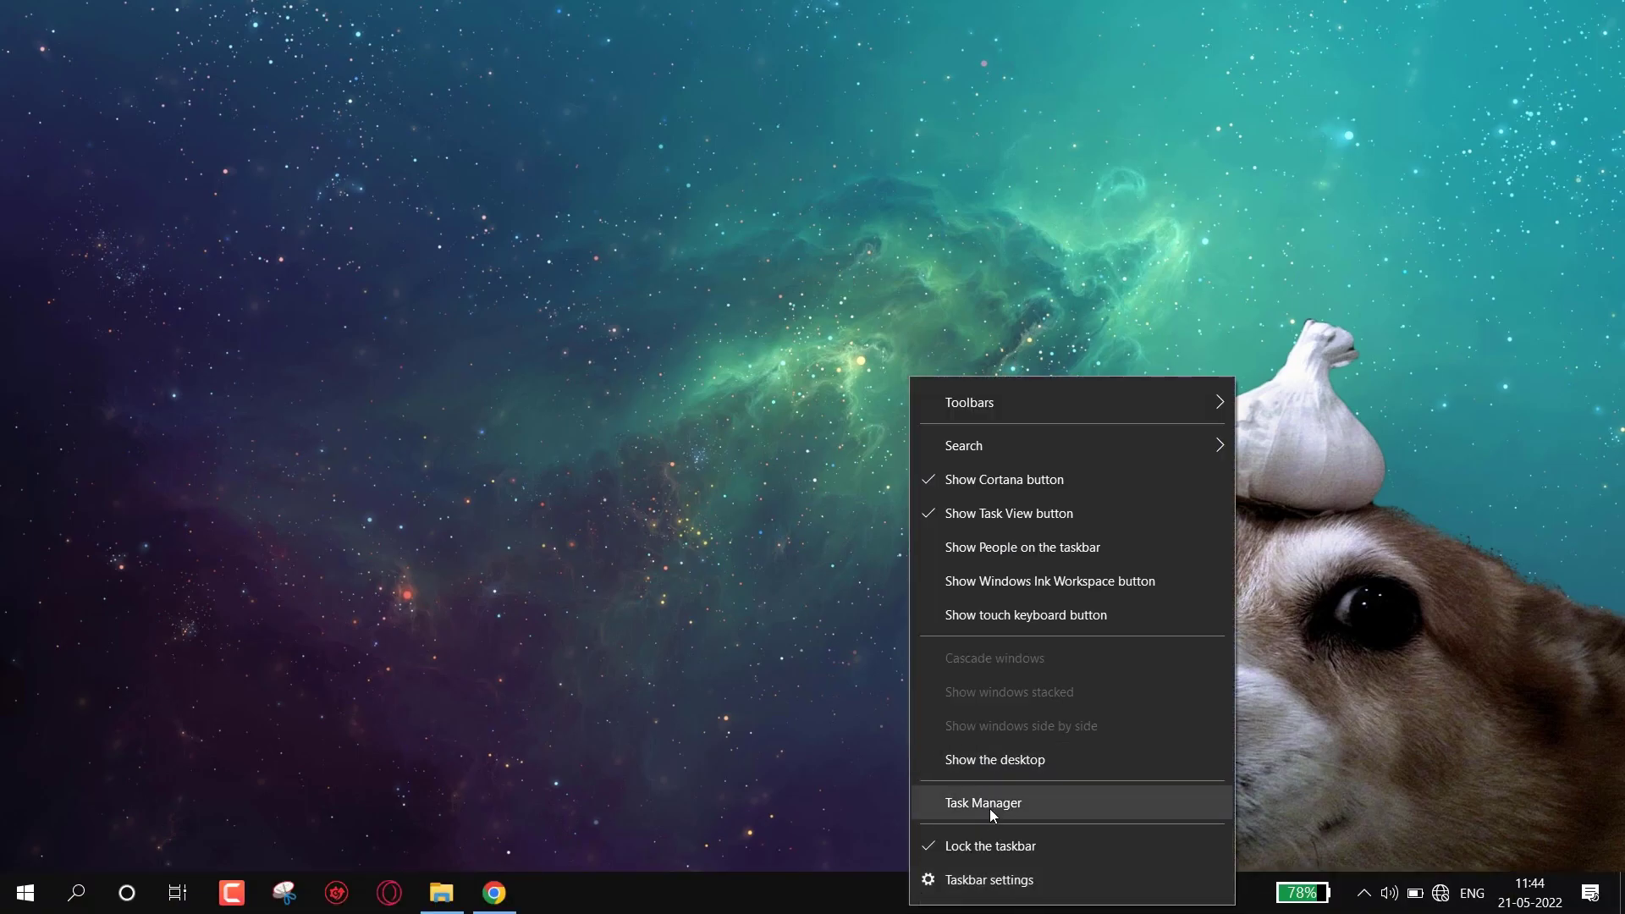
# In Task Manager's Startup list, disable μTorrent, CCleaner and Cortana, leaving Host Process for Windows Services enabled
pyautogui.click(990, 811)
pyautogui.click(749, 162)
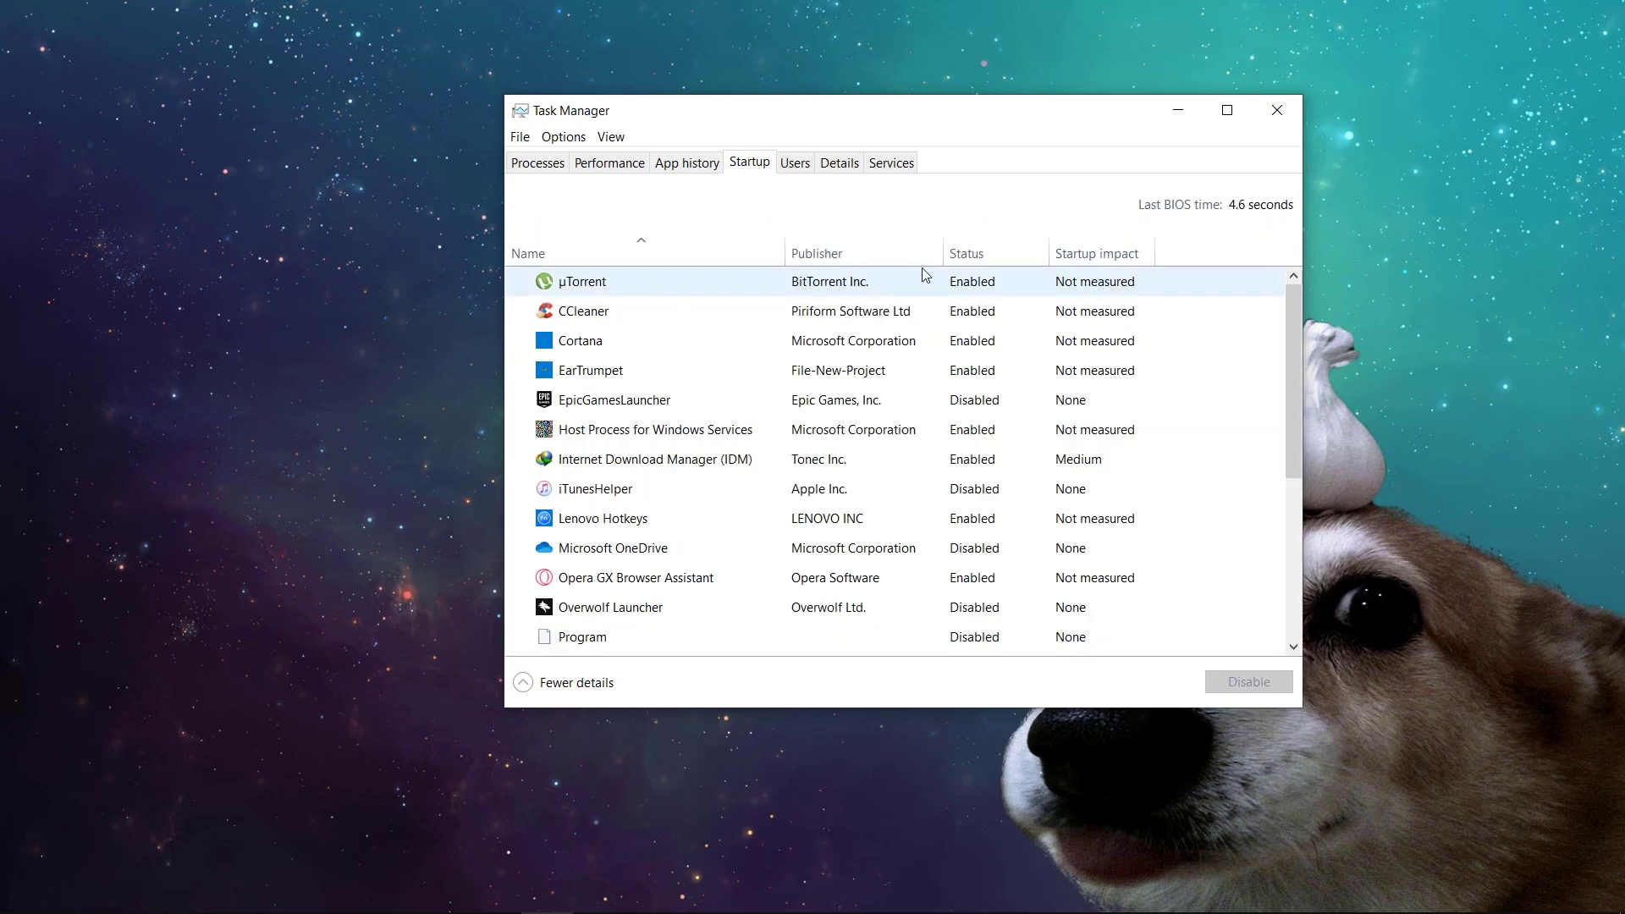
pyautogui.rightClick(940, 273)
pyautogui.click(952, 282)
pyautogui.rightClick(941, 310)
pyautogui.click(952, 319)
pyautogui.rightClick(939, 341)
pyautogui.click(948, 352)
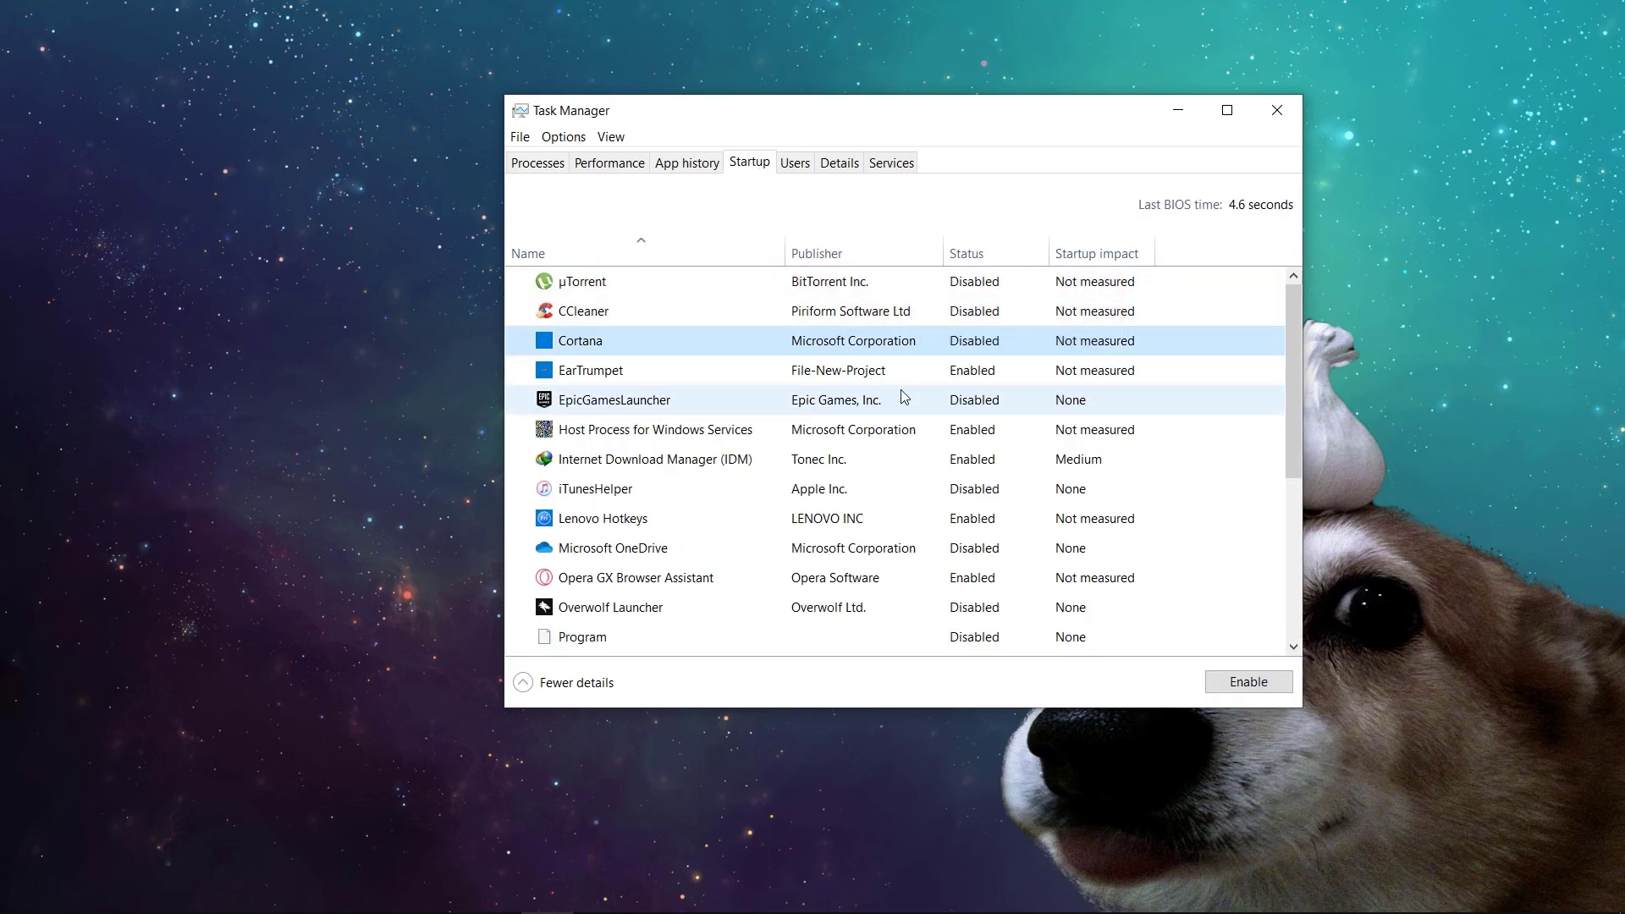
pyautogui.rightClick(922, 437)
pyautogui.click(986, 442)
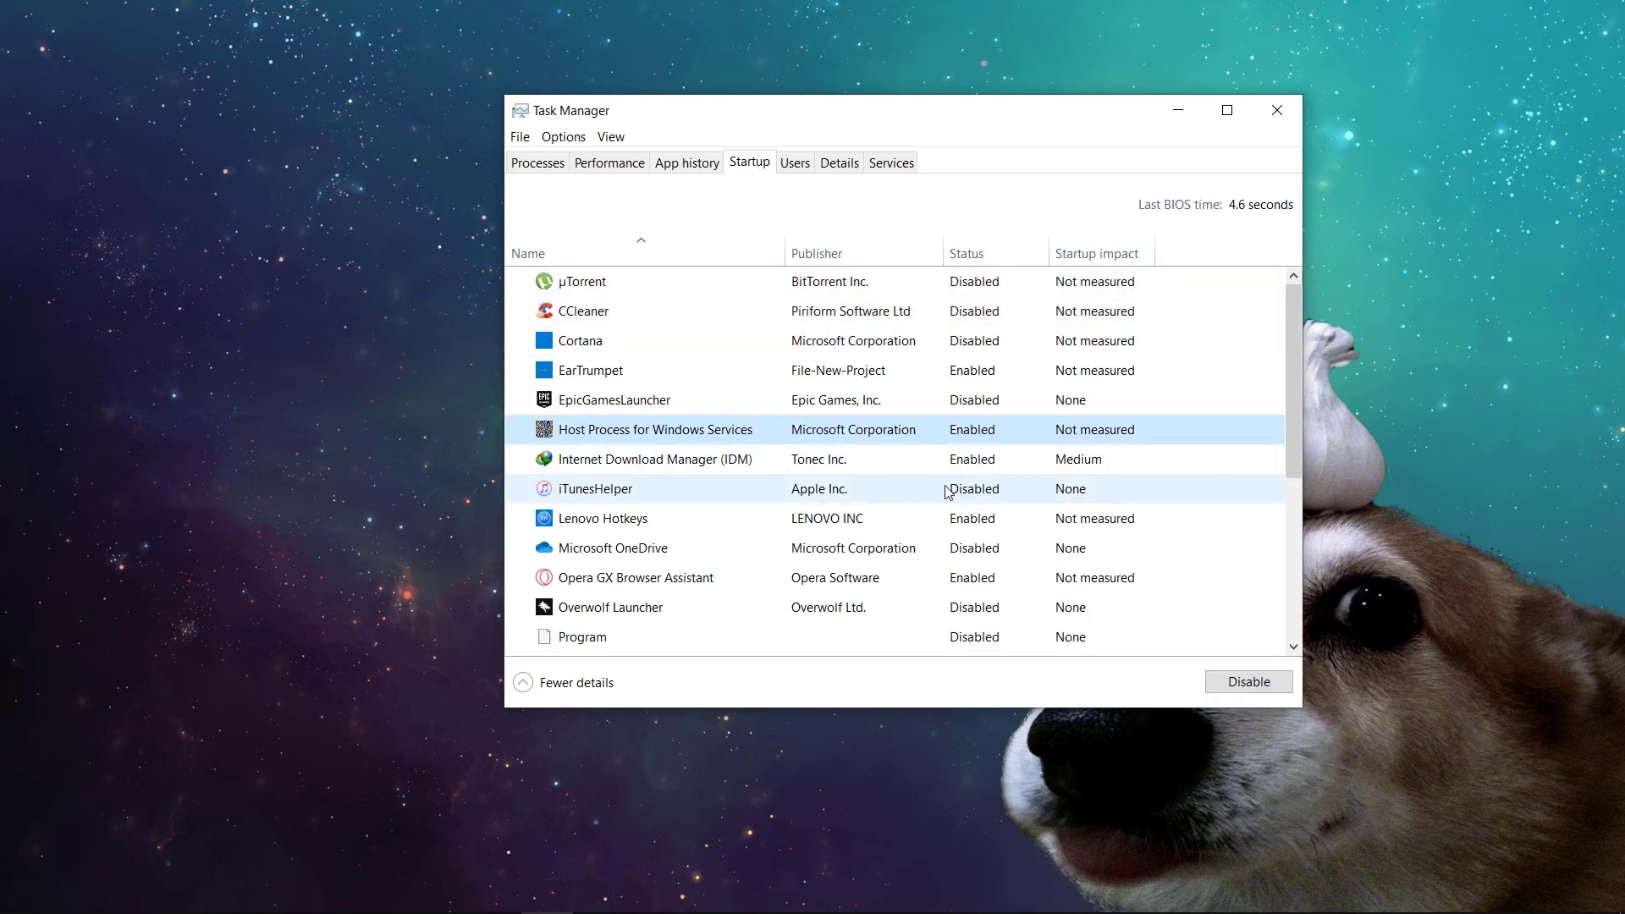
# Disable Lenovo Hotkeys, Opera GX Browser Assistant and Radeon Software Startup Task at startup
pyautogui.rightClick(961, 522)
pyautogui.click(974, 541)
pyautogui.rightClick(914, 584)
pyautogui.click(917, 602)
pyautogui.scroll(-1, 916, 601)
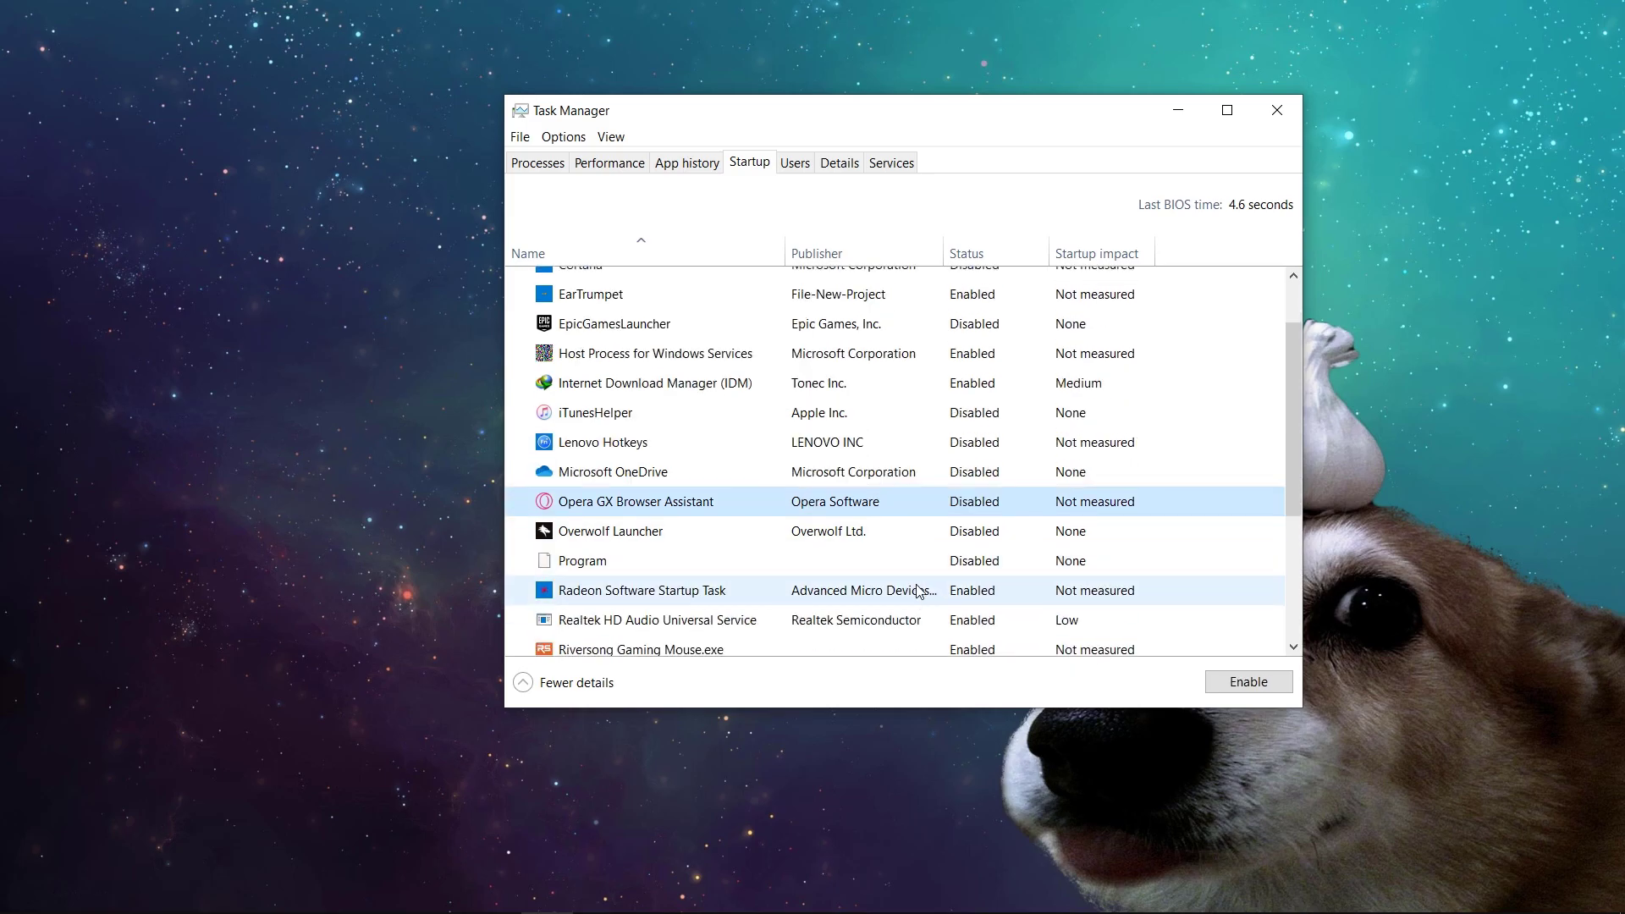
pyautogui.rightClick(918, 591)
pyautogui.click(931, 606)
# Disable Riversong Gaming Mouse.exe, Skype and Spotify at startup
pyautogui.scroll(-1, 896, 617)
pyautogui.rightClick(919, 623)
pyautogui.click(930, 641)
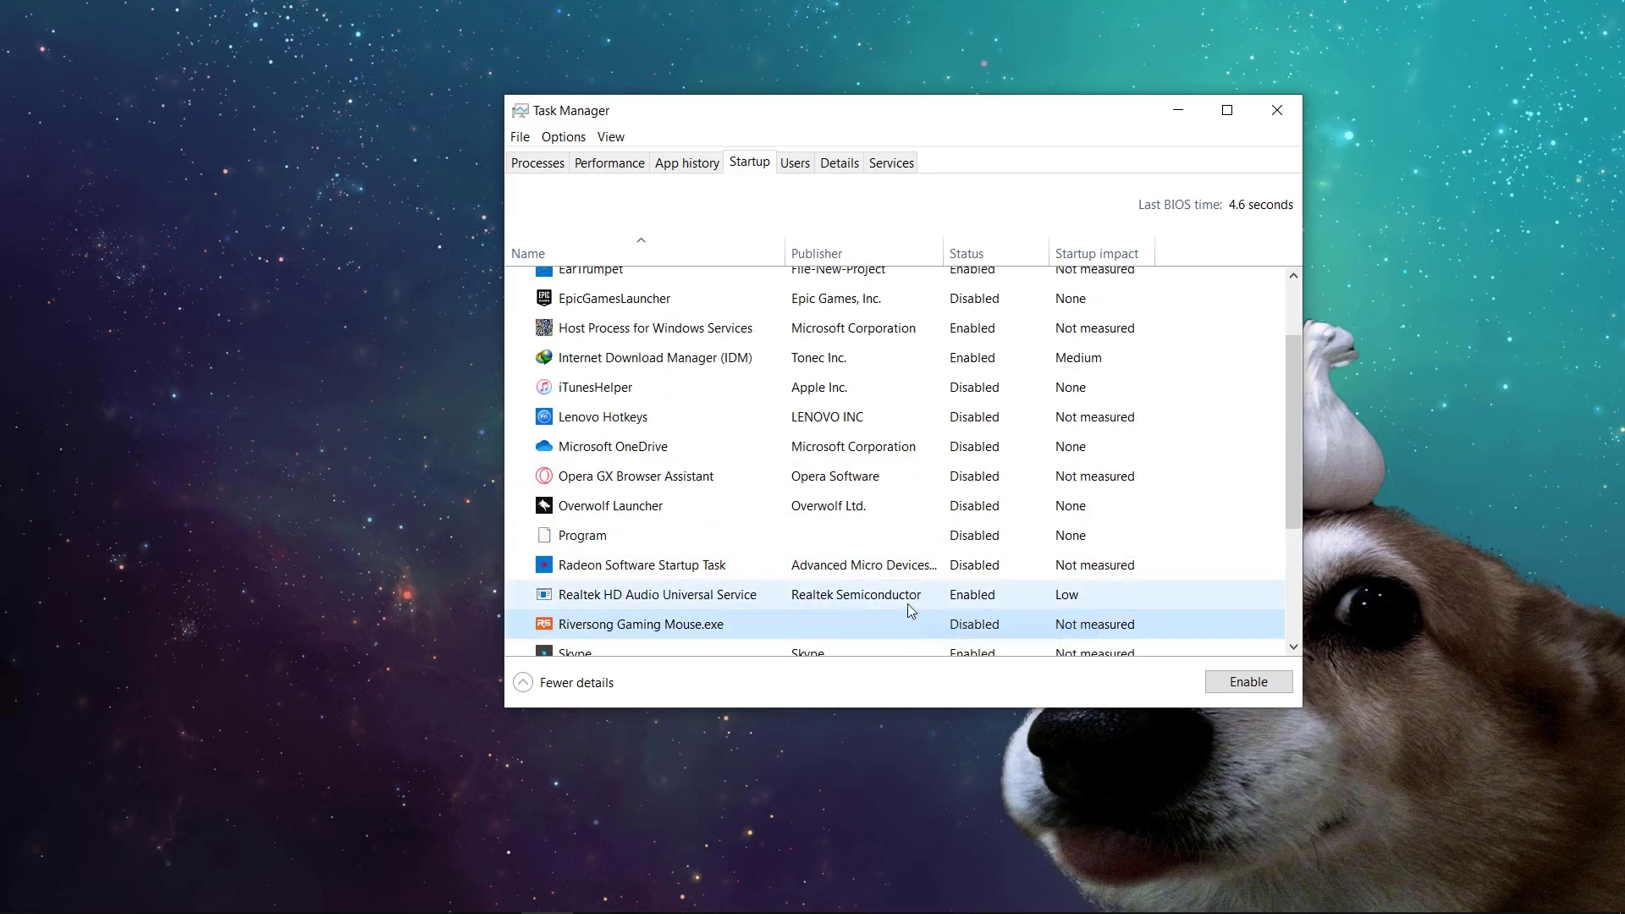
pyautogui.scroll(-1, 908, 603)
pyautogui.rightClick(920, 594)
pyautogui.click(931, 603)
pyautogui.rightClick(924, 635)
pyautogui.click(934, 653)
pyautogui.scroll(-3, 926, 561)
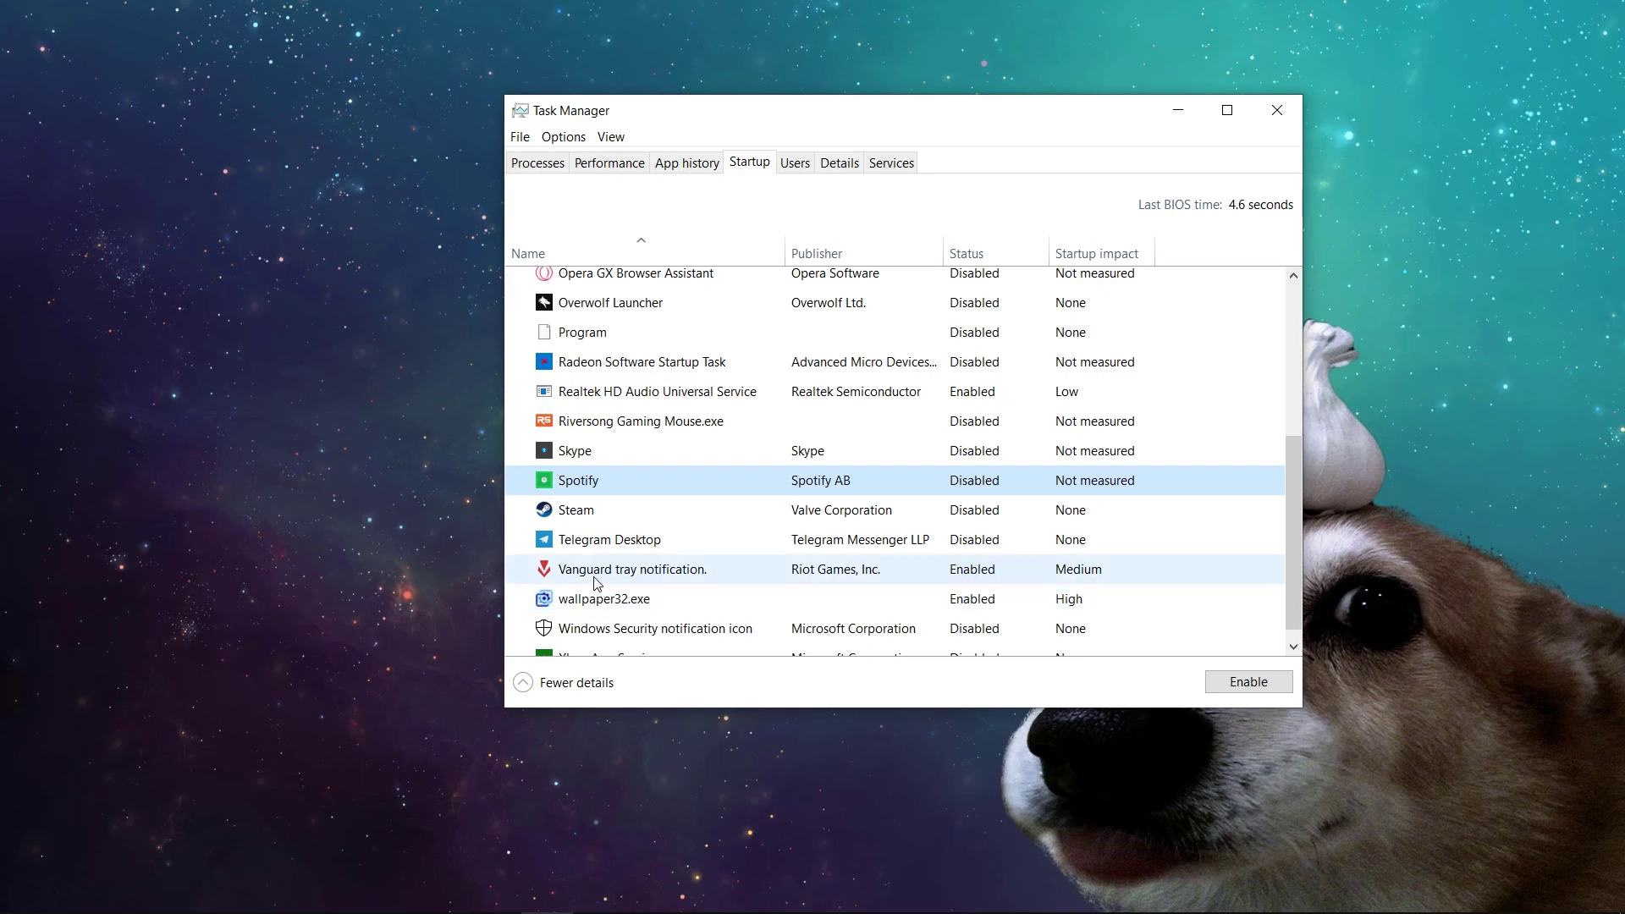
pyautogui.scroll(-1, 808, 581)
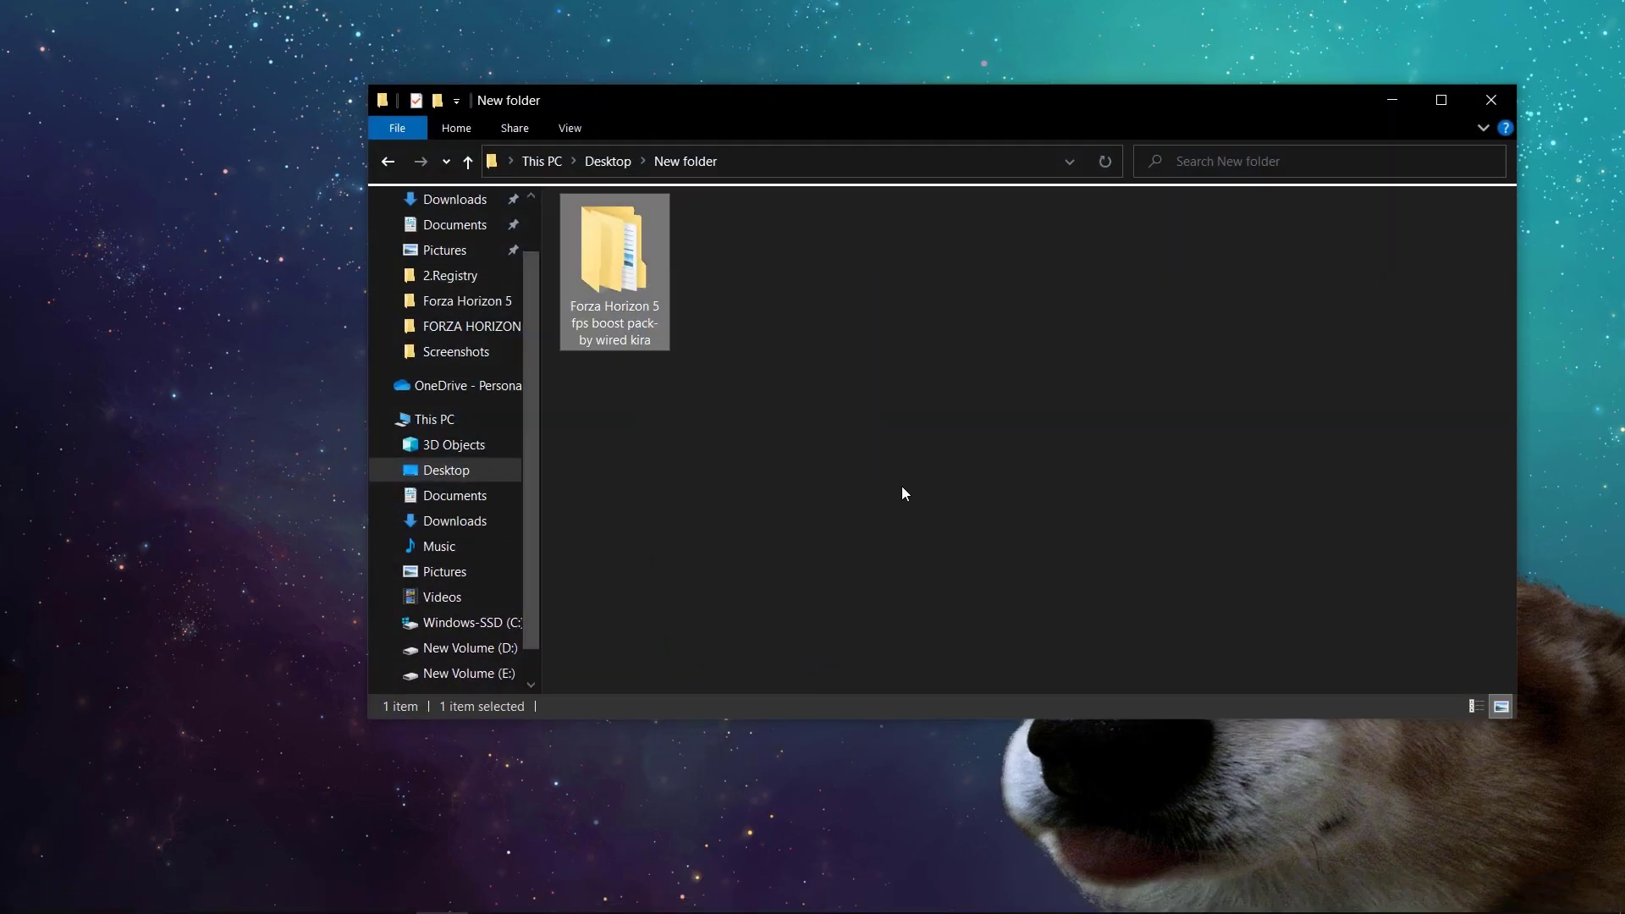
# Open the 'Forza Horizon 5 fps boost pack- by wired kira' folder in File Explorer
pyautogui.moveTo(800, 477); pyautogui.dragTo(688, 376)
pyautogui.moveTo(630, 465); pyautogui.dragTo(617, 355)
pyautogui.doubleClick(616, 281)
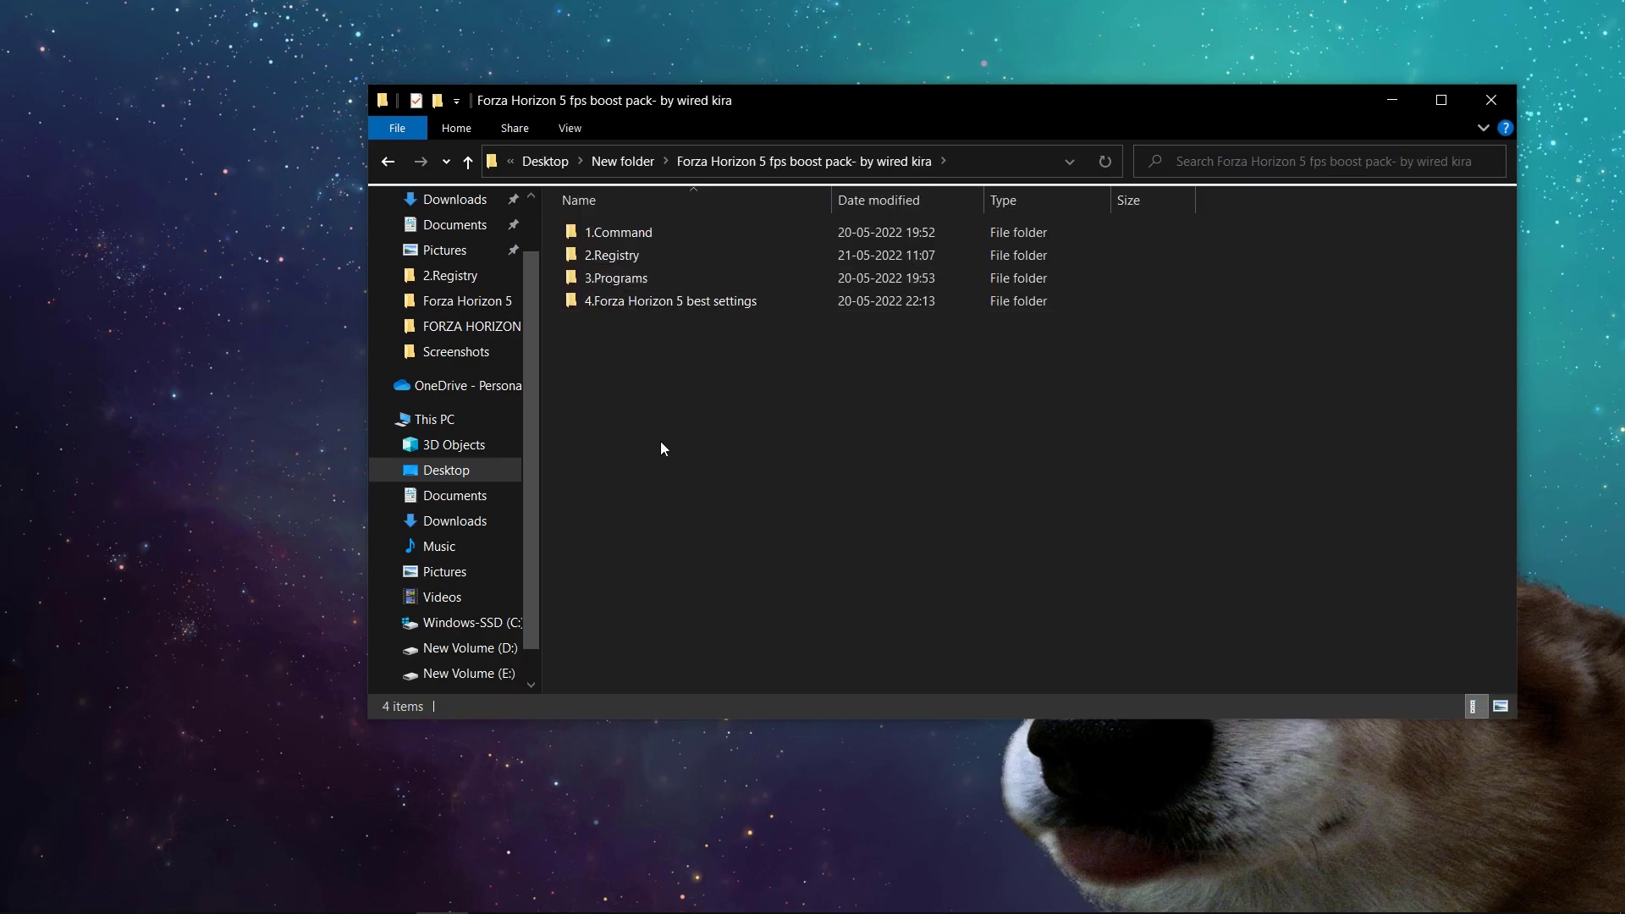
pyautogui.moveTo(660, 425); pyautogui.dragTo(660, 340)
# Launch Registry Editor from Windows search and approve the UAC prompt
pyautogui.click(76, 893)
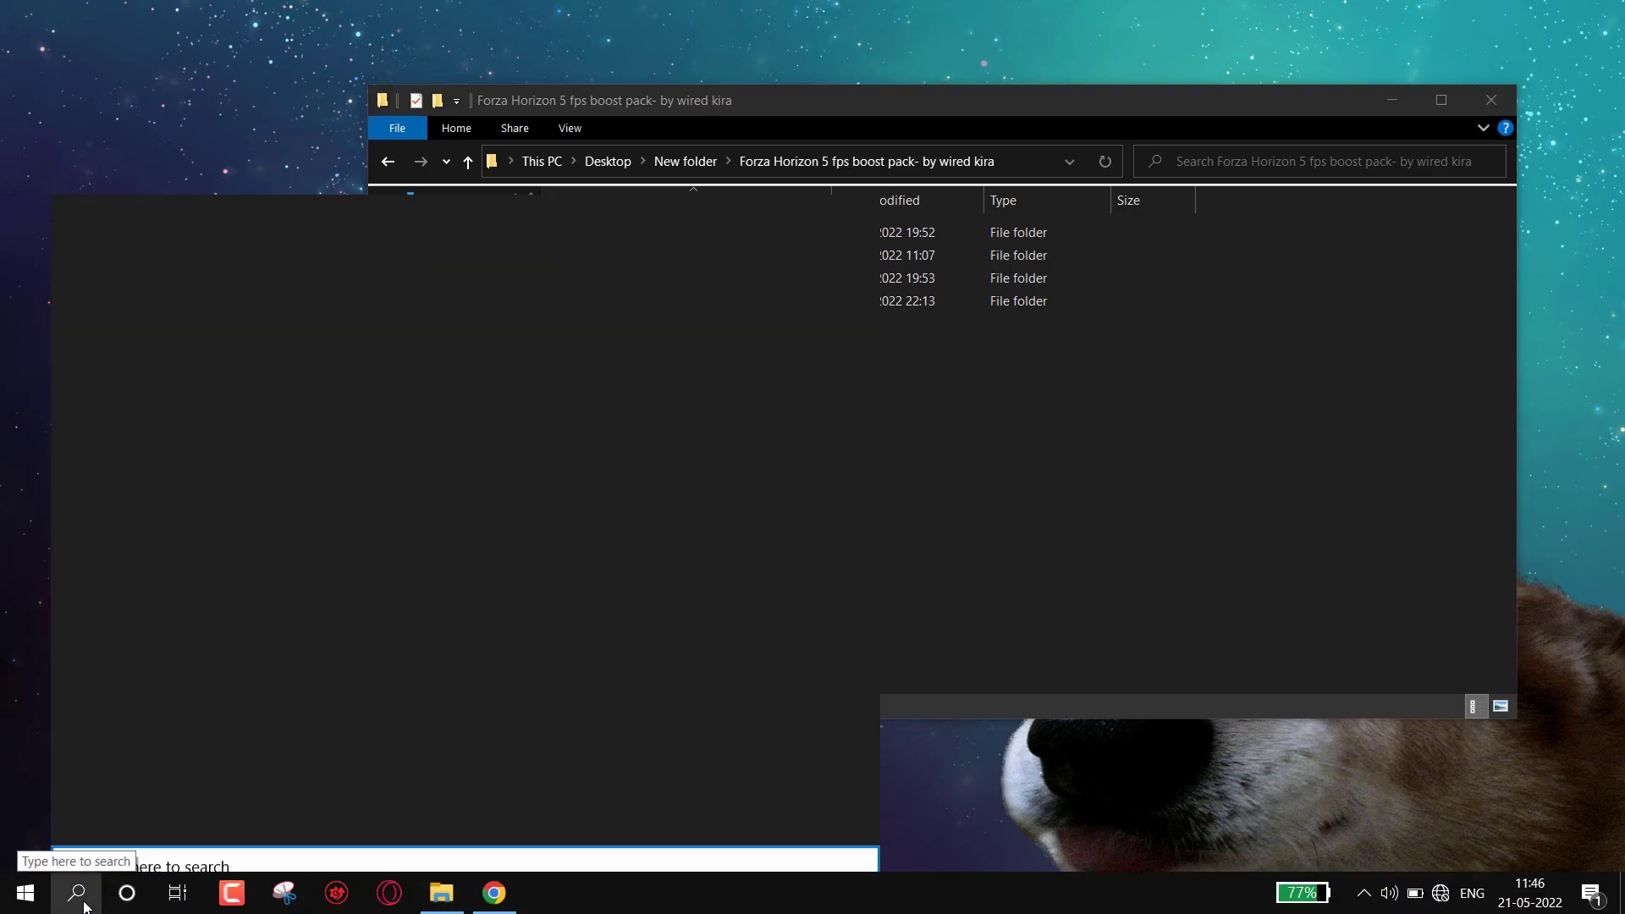
pyautogui.write('re')
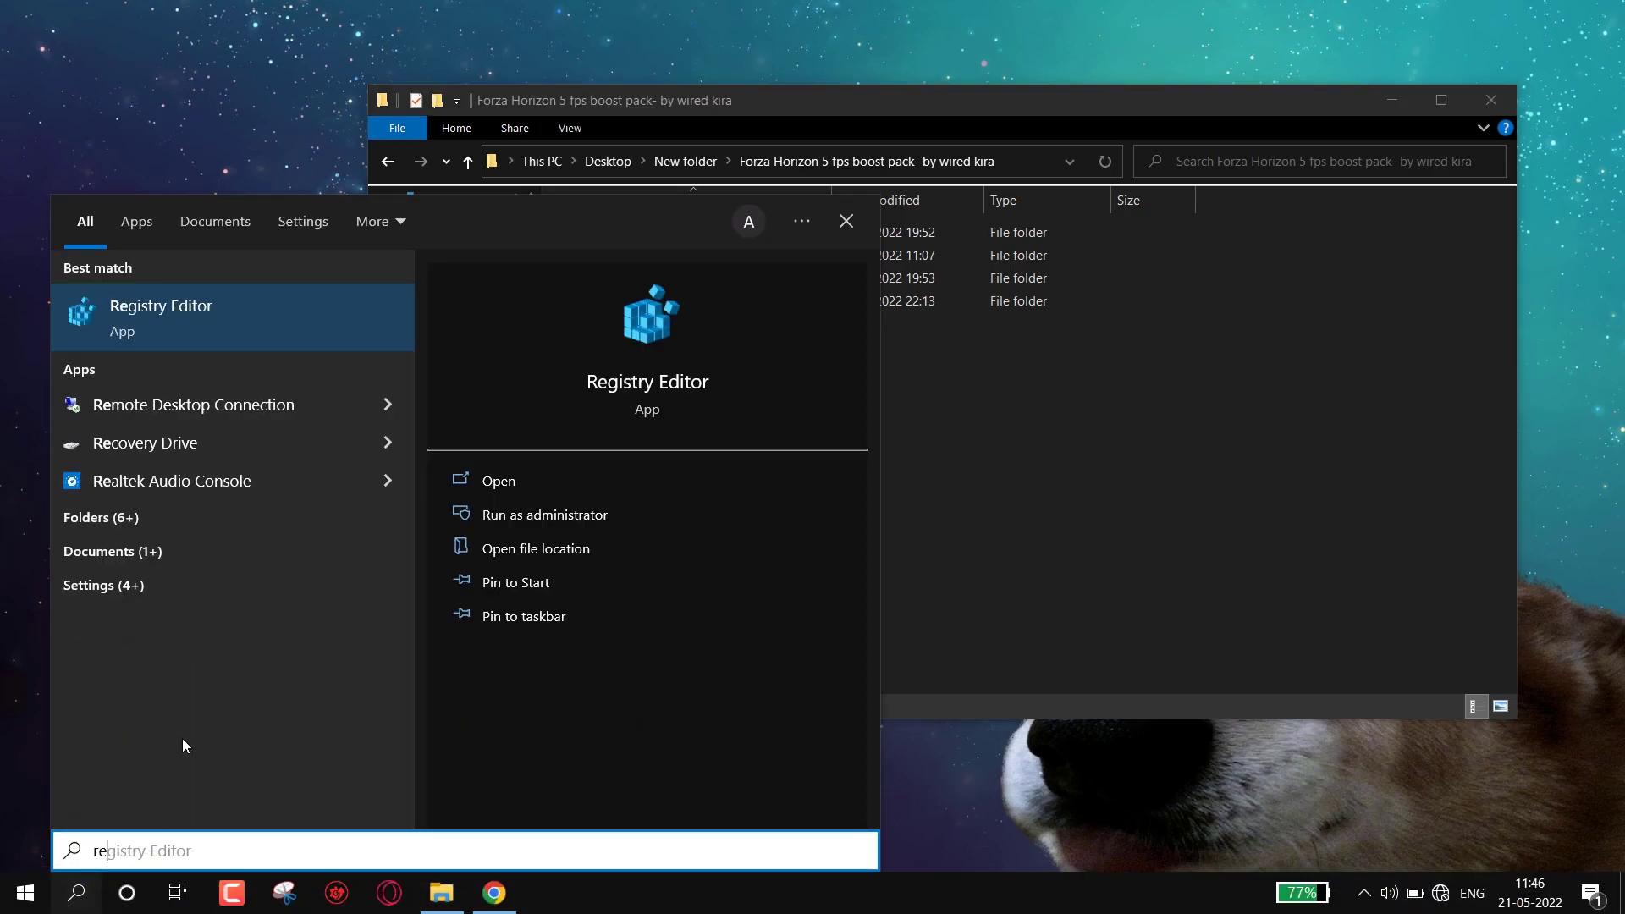
pyautogui.click(208, 330)
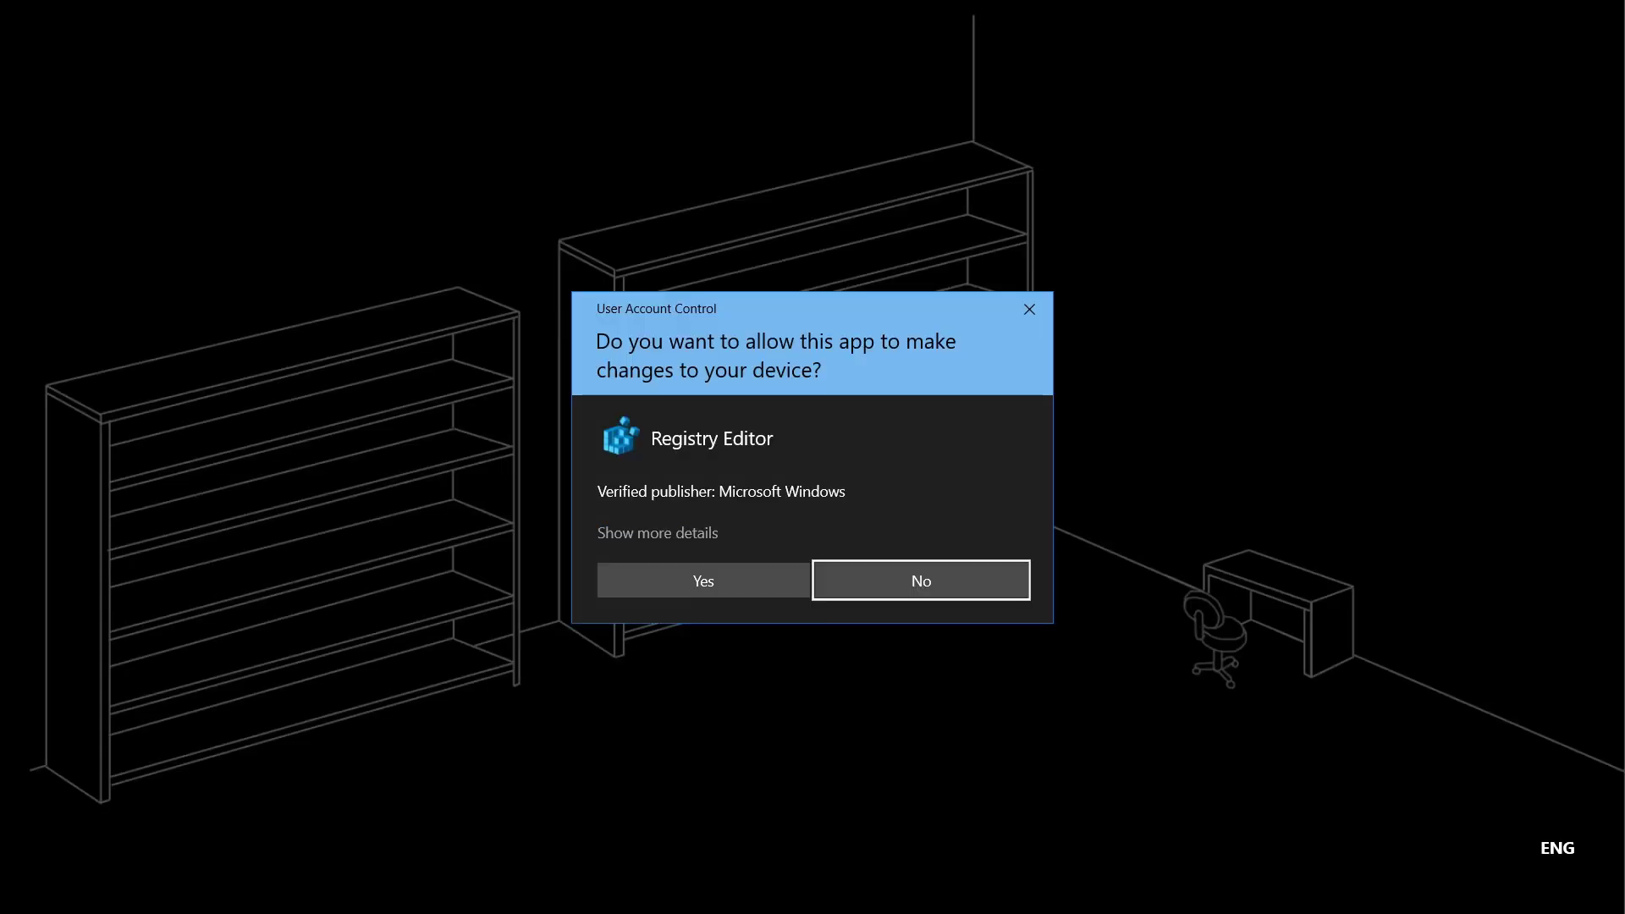
pyautogui.click(730, 580)
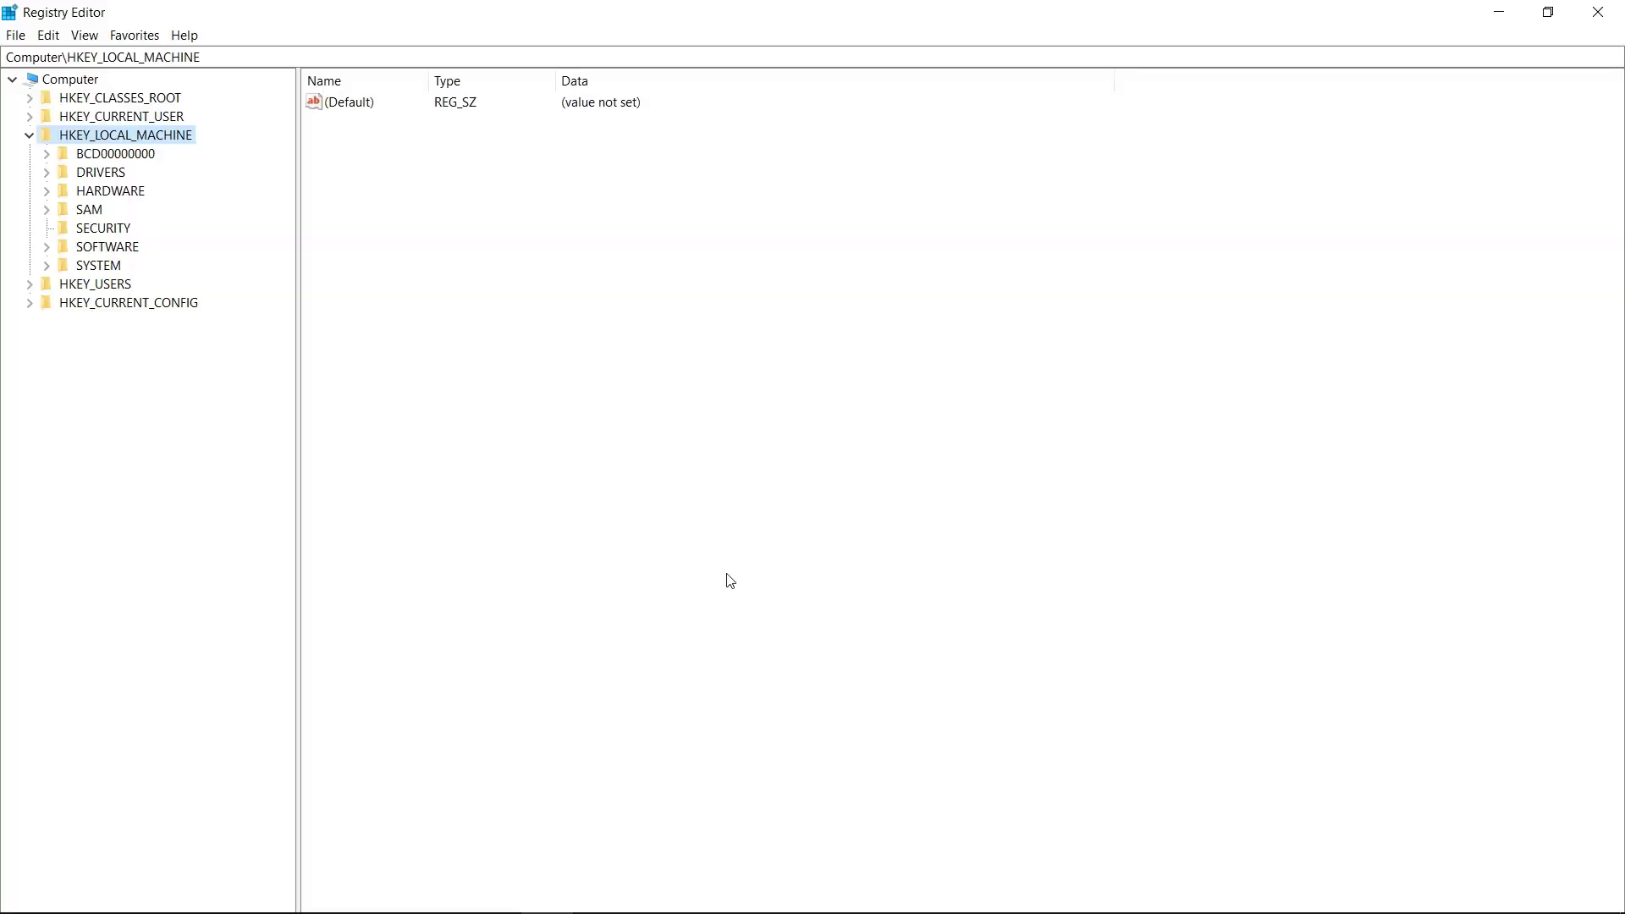
# Export the HKEY_LOCAL_MACHINE branch to the Desktop as backup.reg
pyautogui.click(15, 35)
pyautogui.click(39, 80)
pyautogui.moveTo(188, 69); pyautogui.dragTo(229, 70)
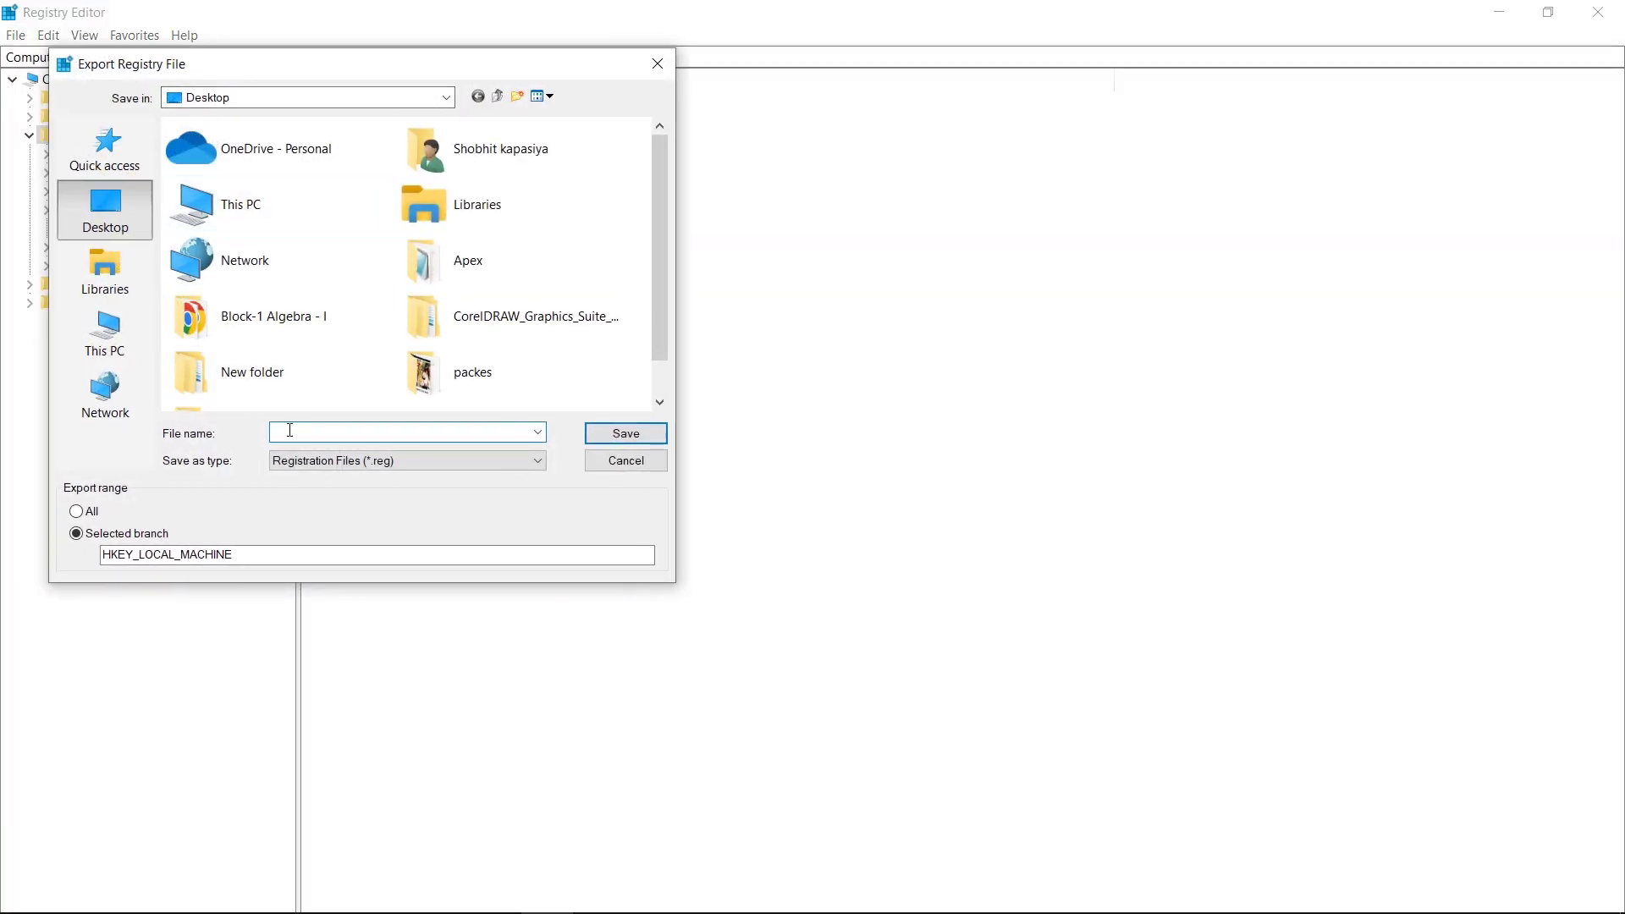
pyautogui.write('backup')
pyautogui.click(594, 437)
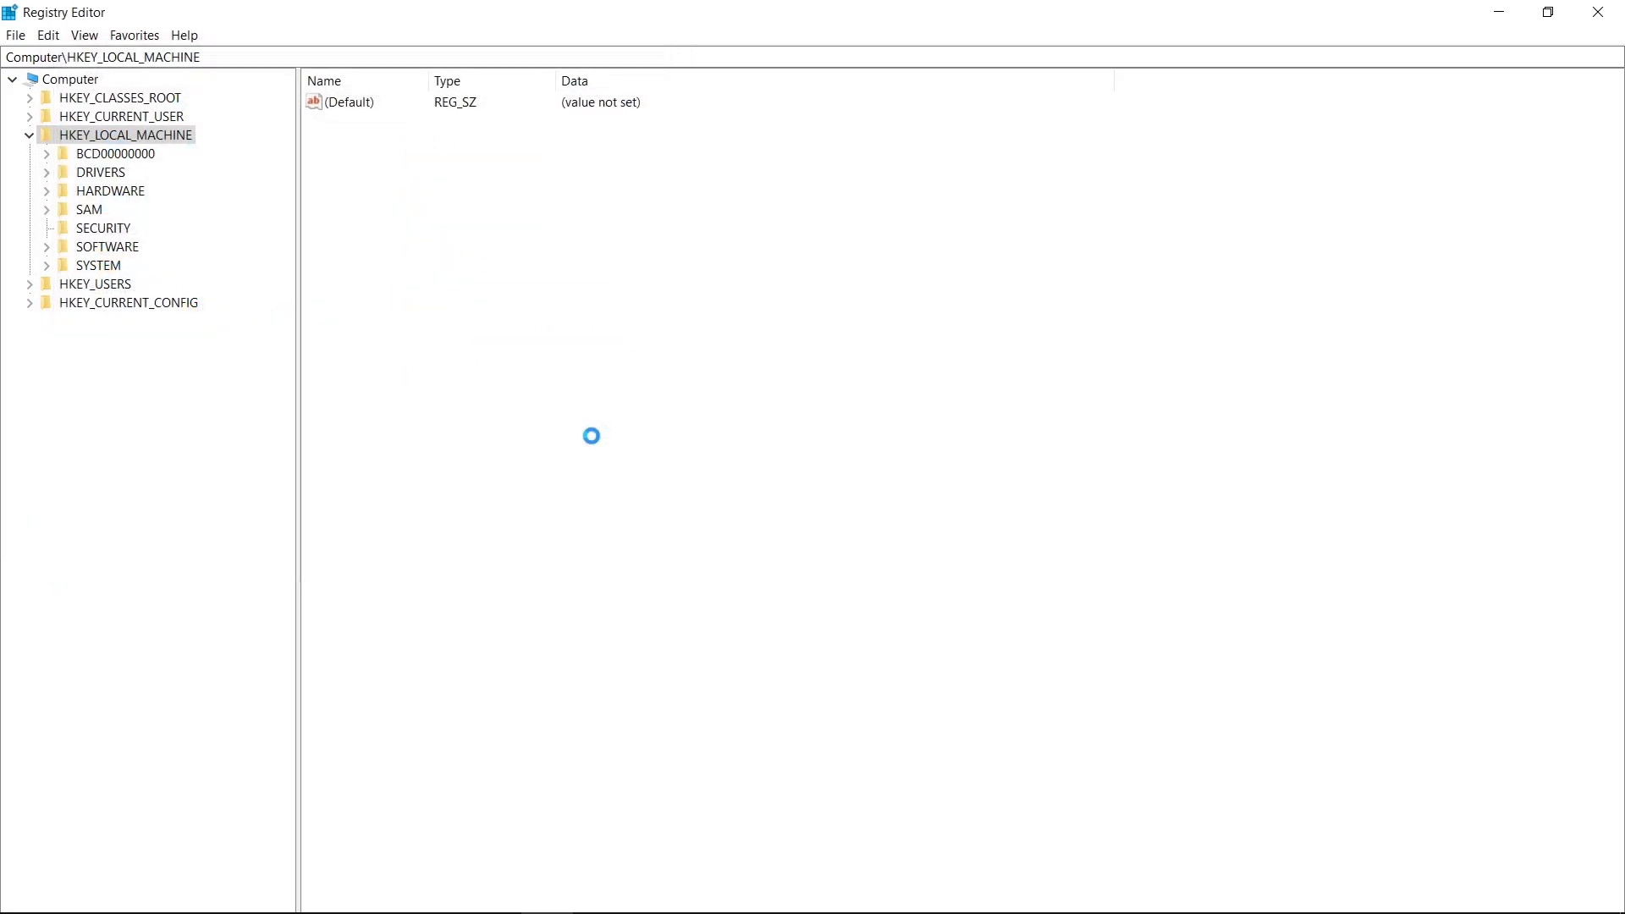
# Return to Registry Editor, start File > Import and pick backup.reg
pyautogui.click(447, 885)
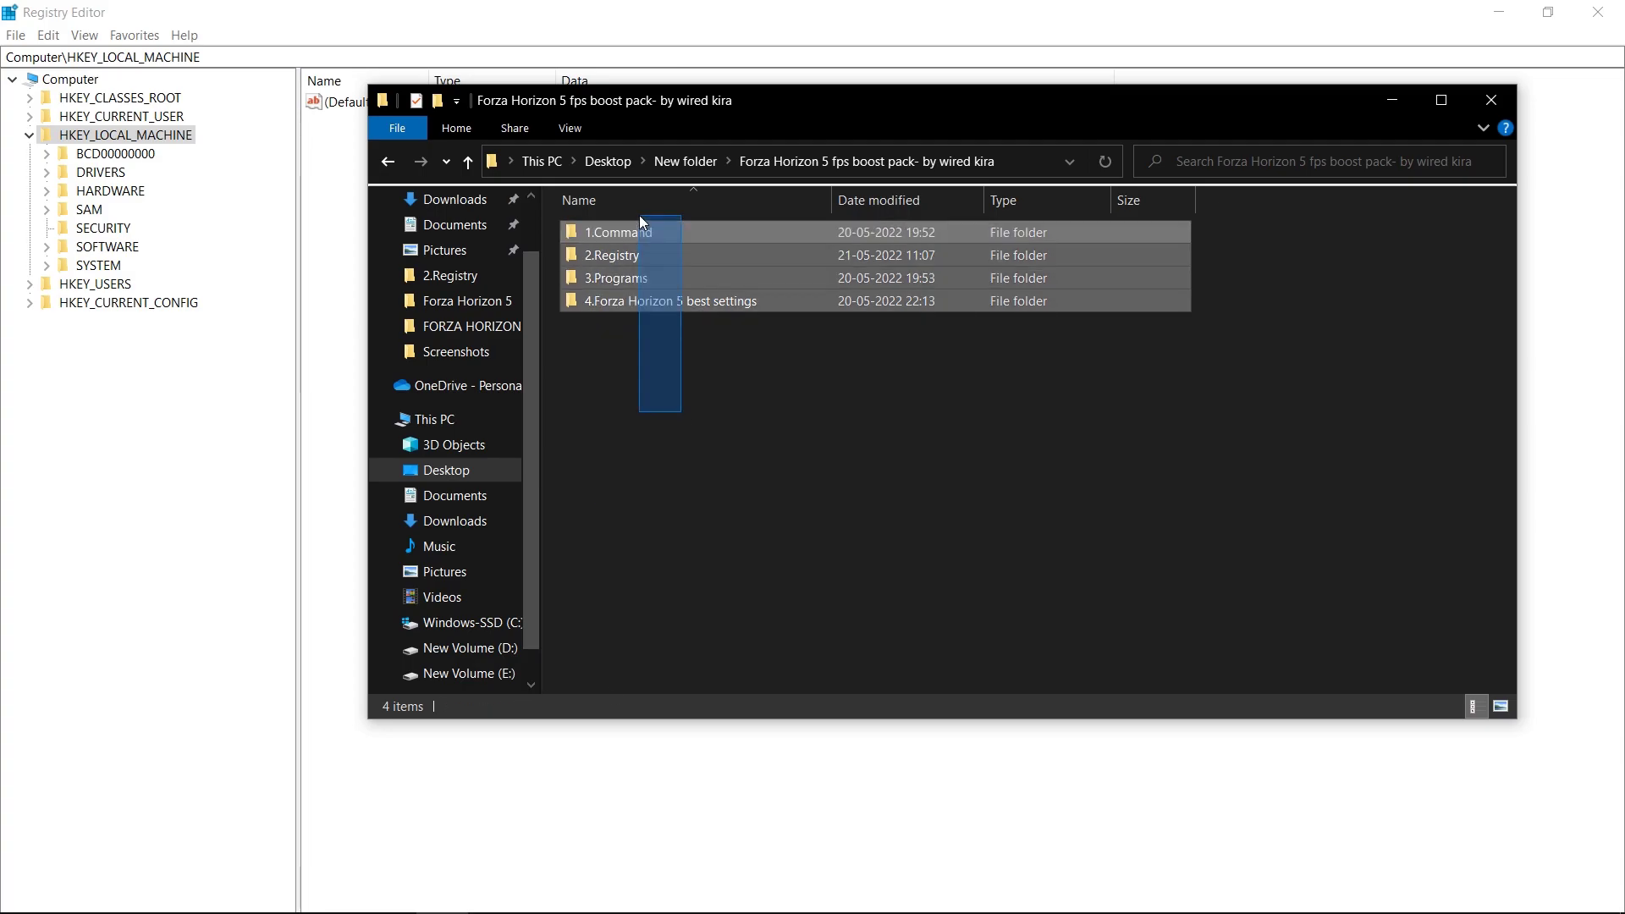
pyautogui.click(329, 514)
pyautogui.press('alt')
pyautogui.press('e')
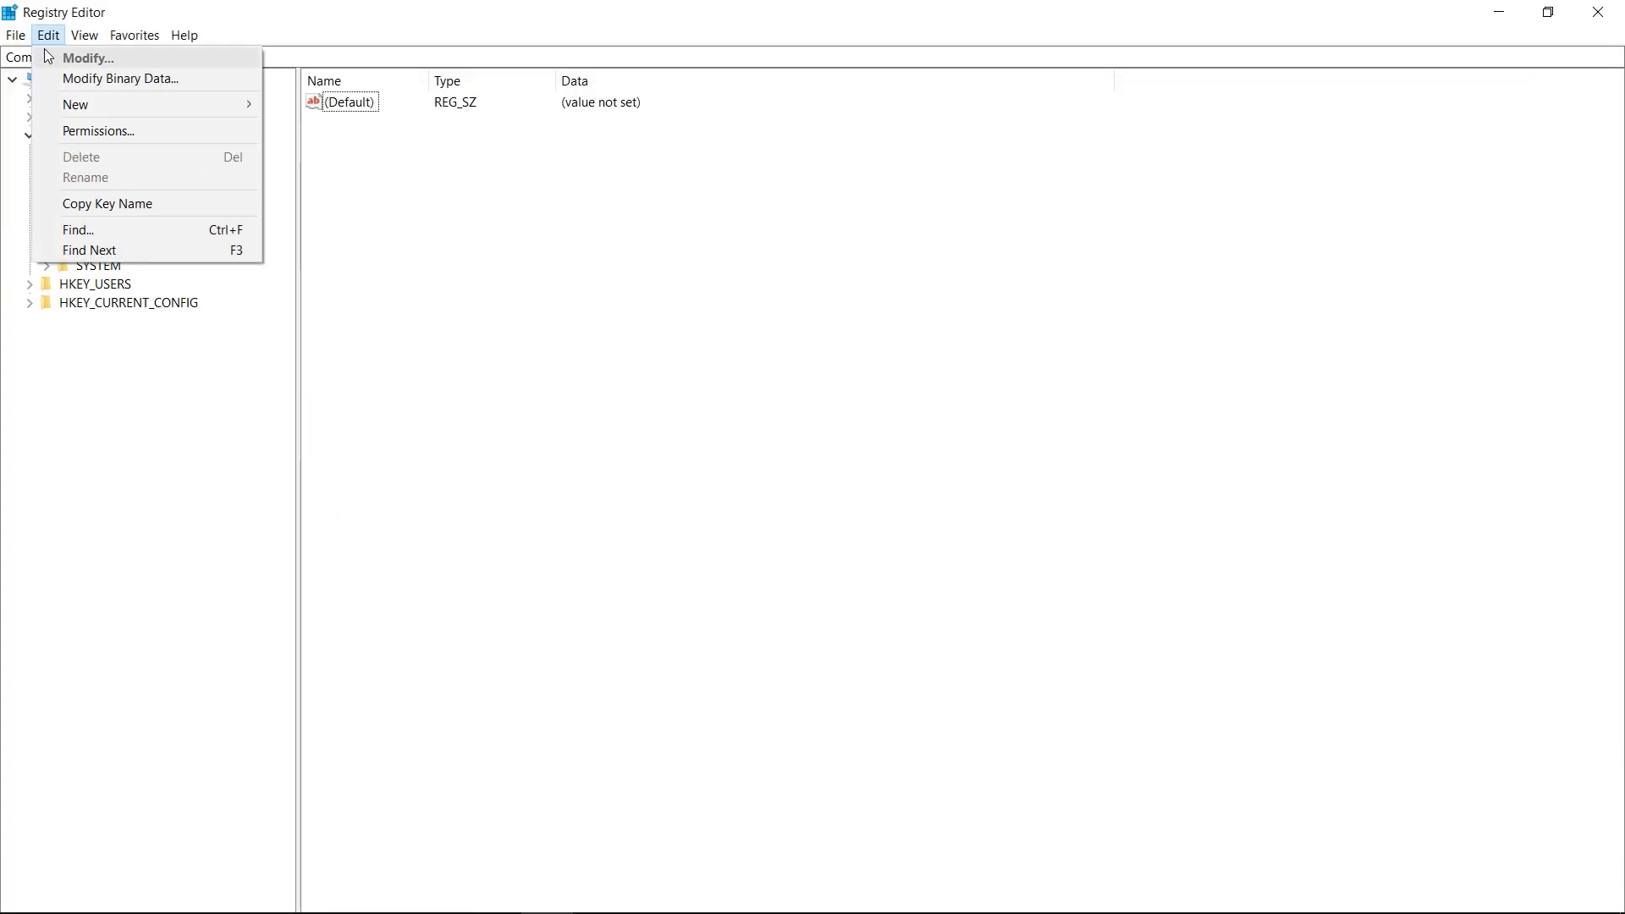
pyautogui.press('Left')
pyautogui.press('Return')
pyautogui.click(330, 205)
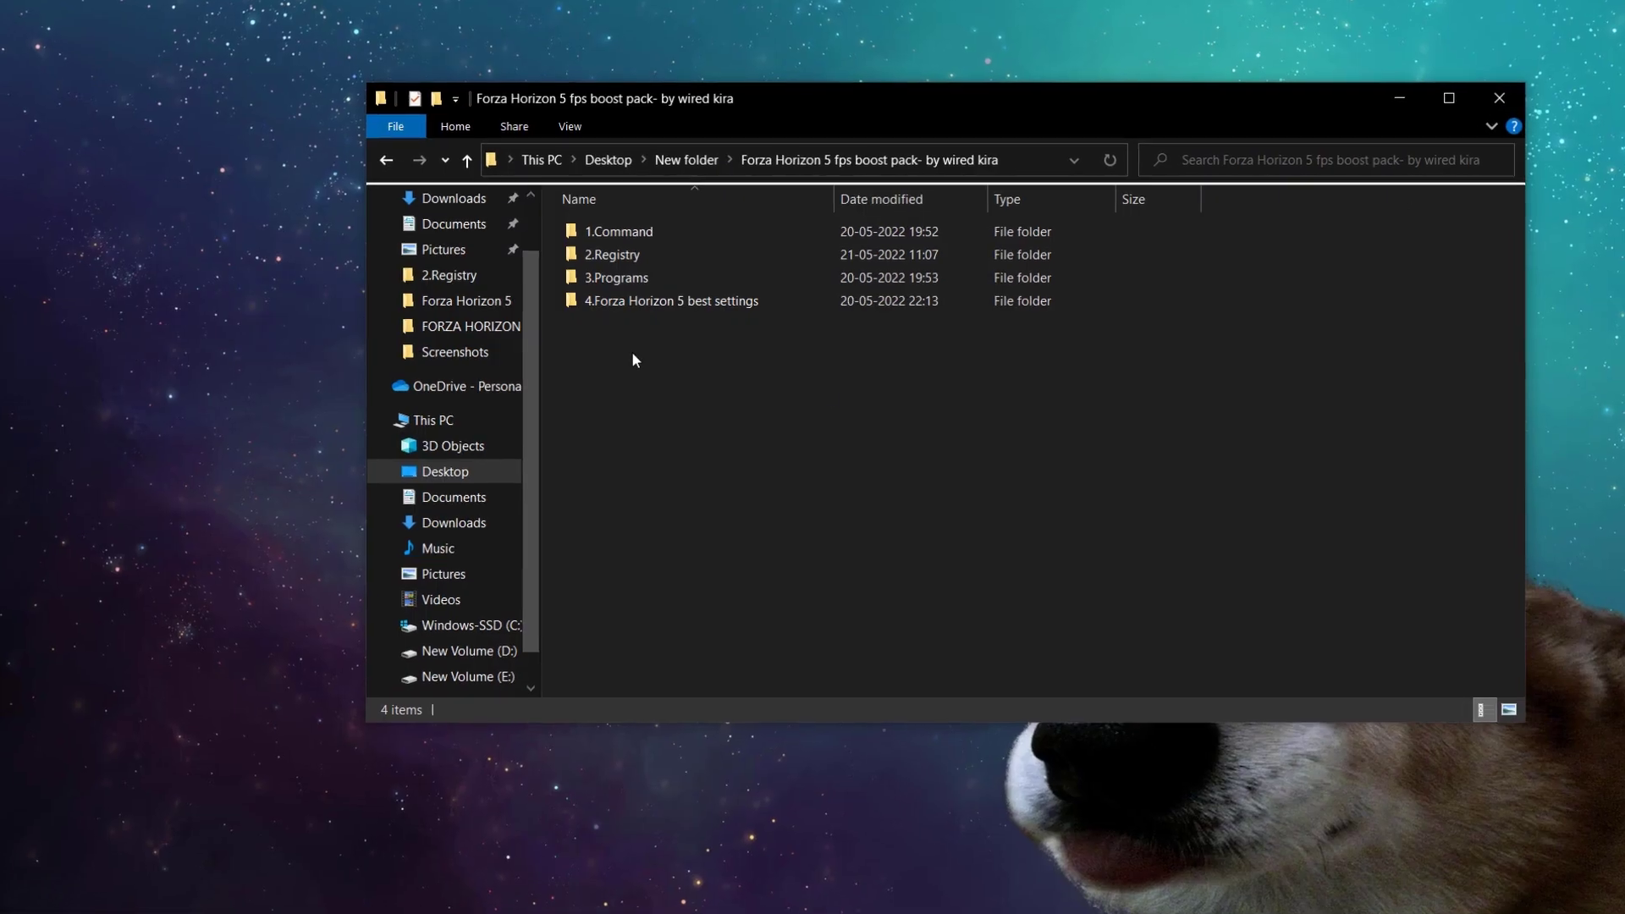
# Run 1 Delete Log Files.cmd from 1.Command as administrator, then close its finished command window
pyautogui.doubleClick(637, 212)
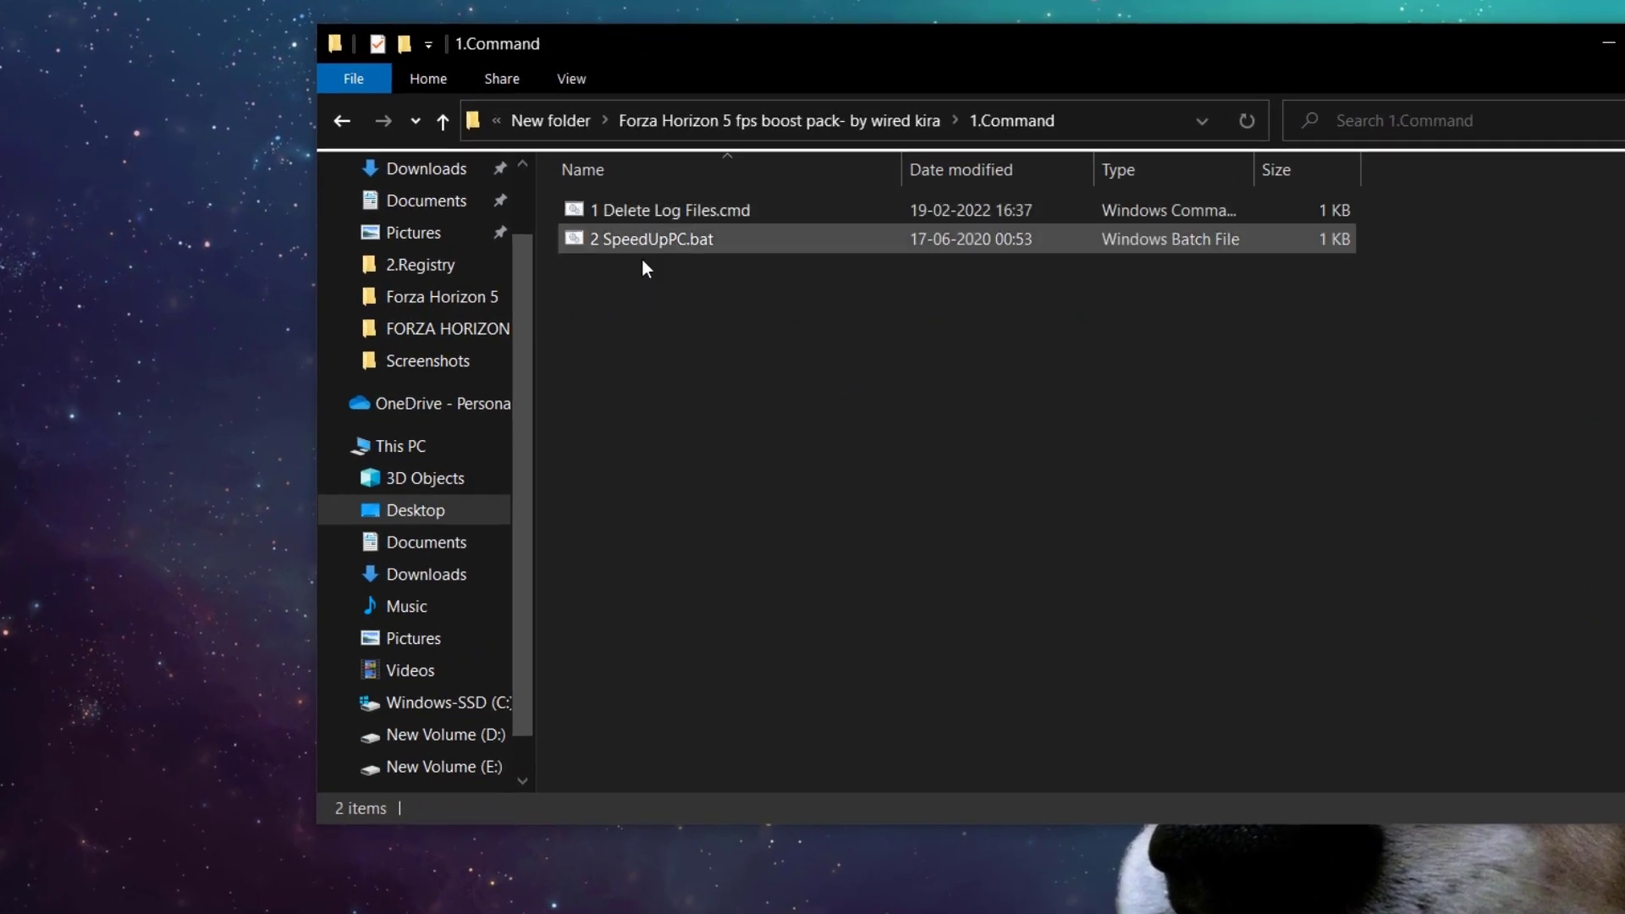
pyautogui.rightClick(690, 208)
pyautogui.click(790, 323)
pyautogui.click(752, 642)
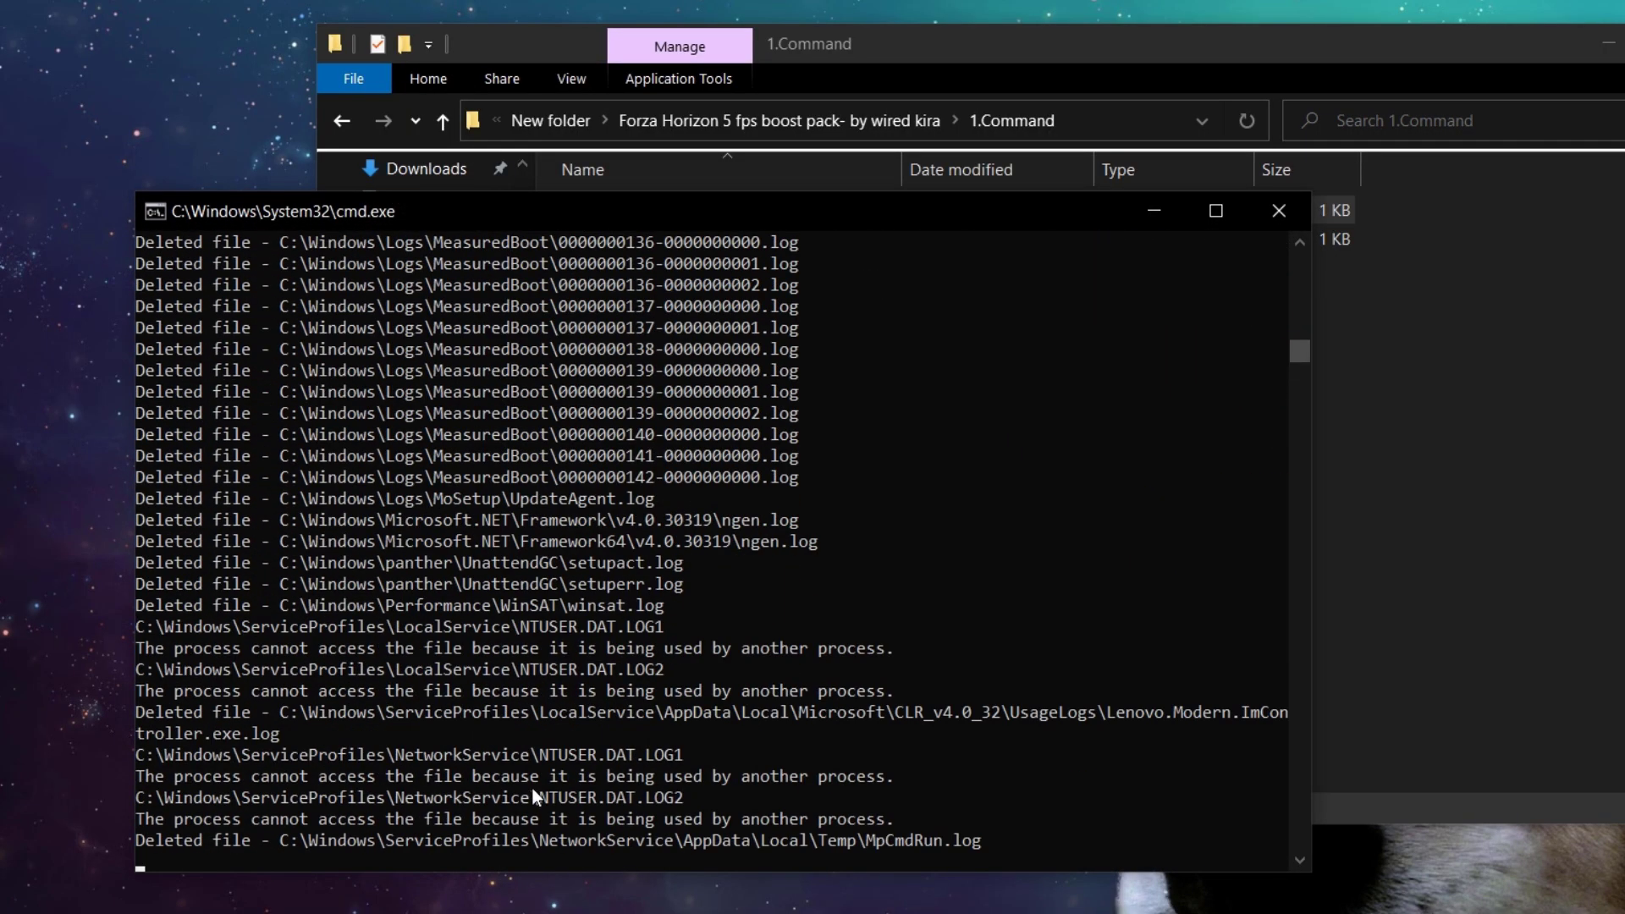
pyautogui.click(1279, 210)
# Run 2 SpeedUpPC.bat as administrator, approving the UAC prompt
pyautogui.click(643, 242)
pyautogui.rightClick(643, 242)
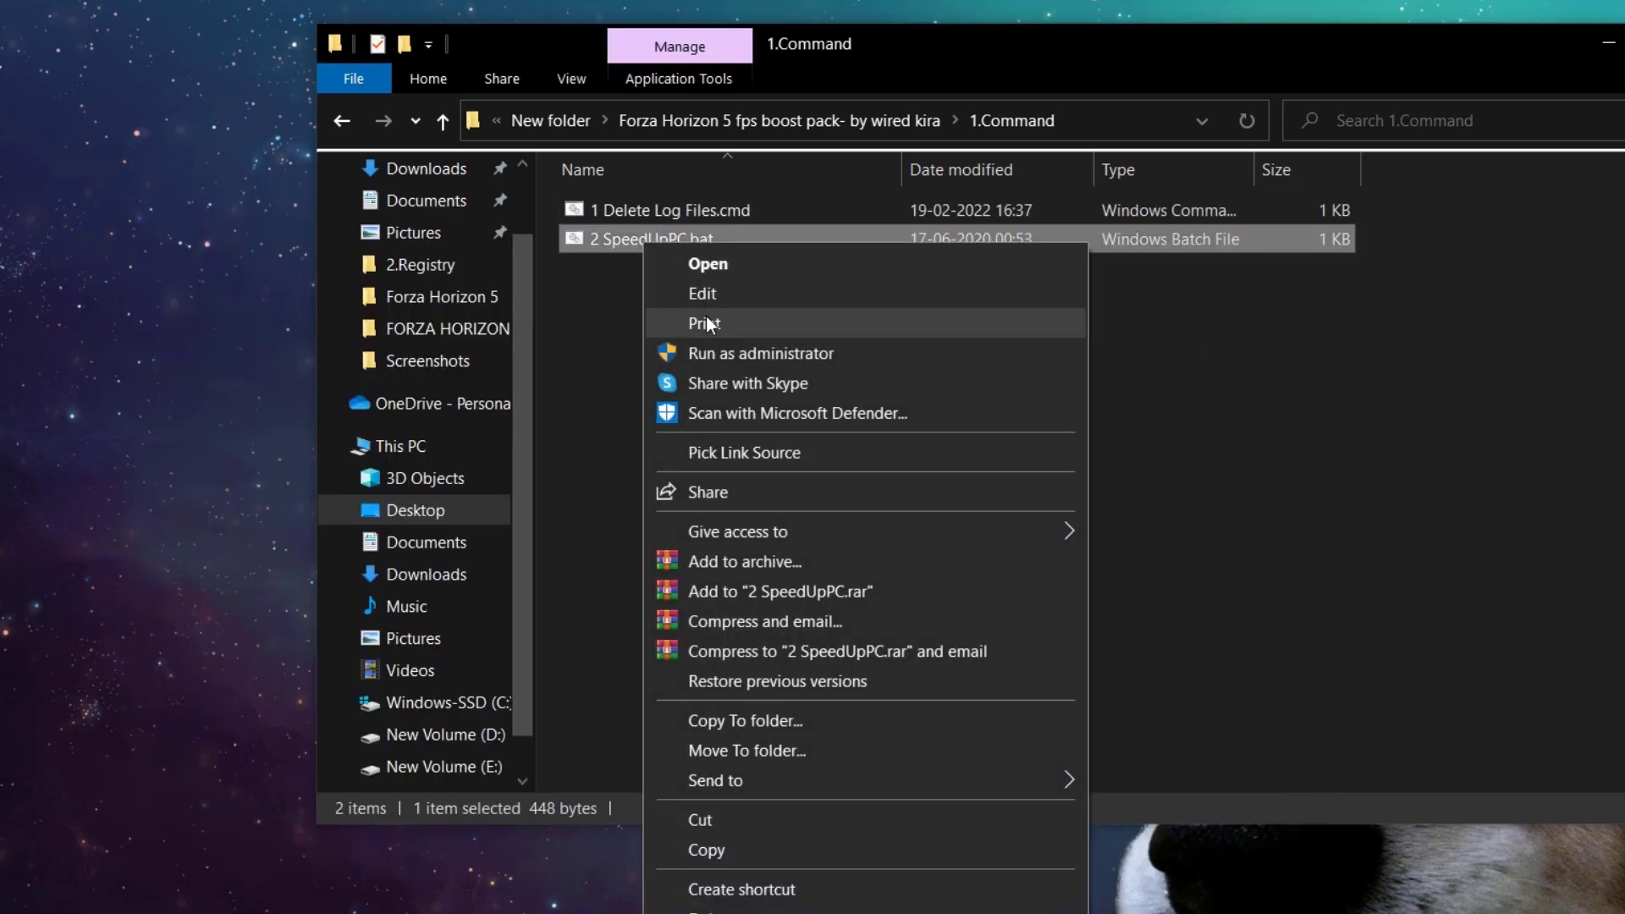
pyautogui.click(706, 317)
pyautogui.click(738, 631)
# Open 2.Registry and merge VRAM Booster.reg into the registry
pyautogui.click(442, 121)
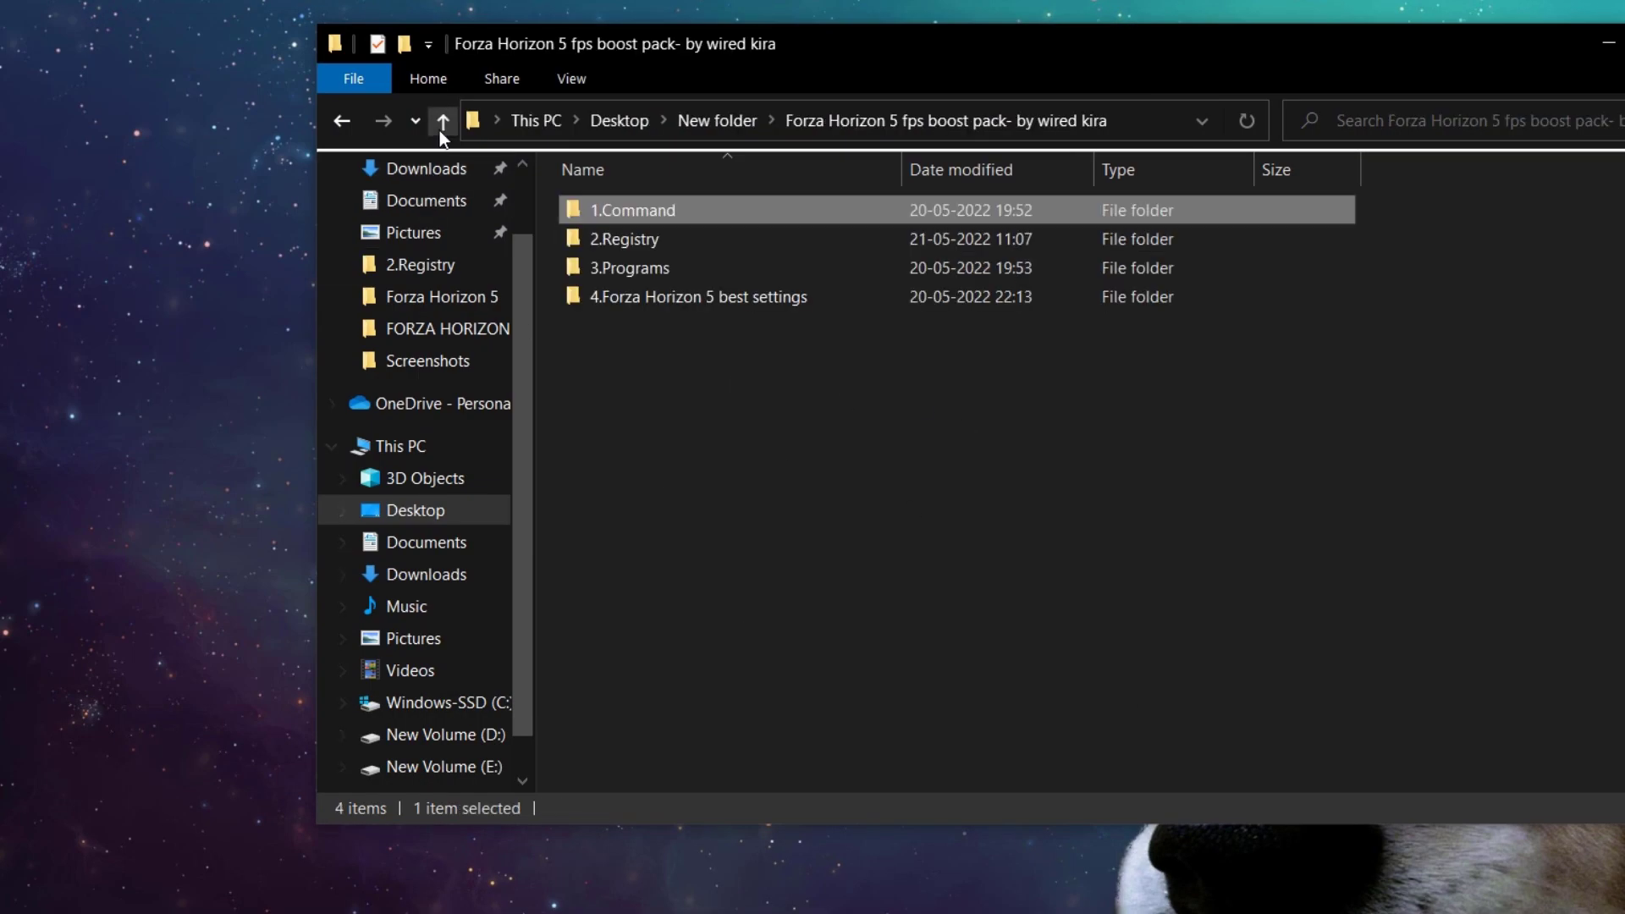
pyautogui.doubleClick(643, 239)
pyautogui.click(657, 386)
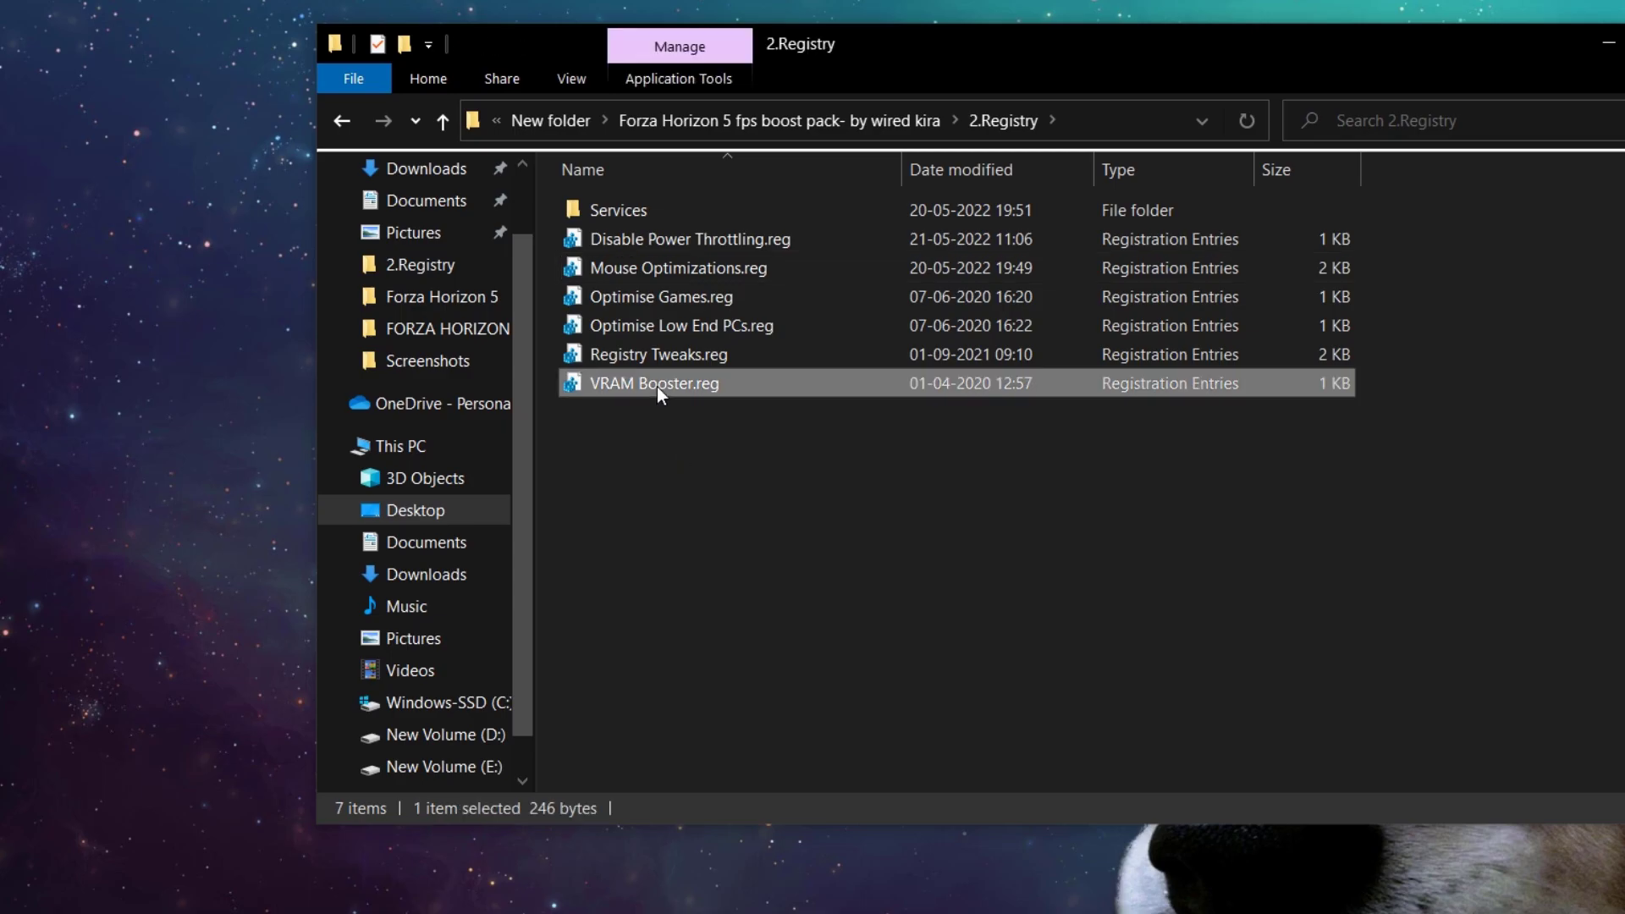
pyautogui.rightClick(656, 386)
pyautogui.click(720, 311)
pyautogui.click(739, 650)
pyautogui.click(1078, 552)
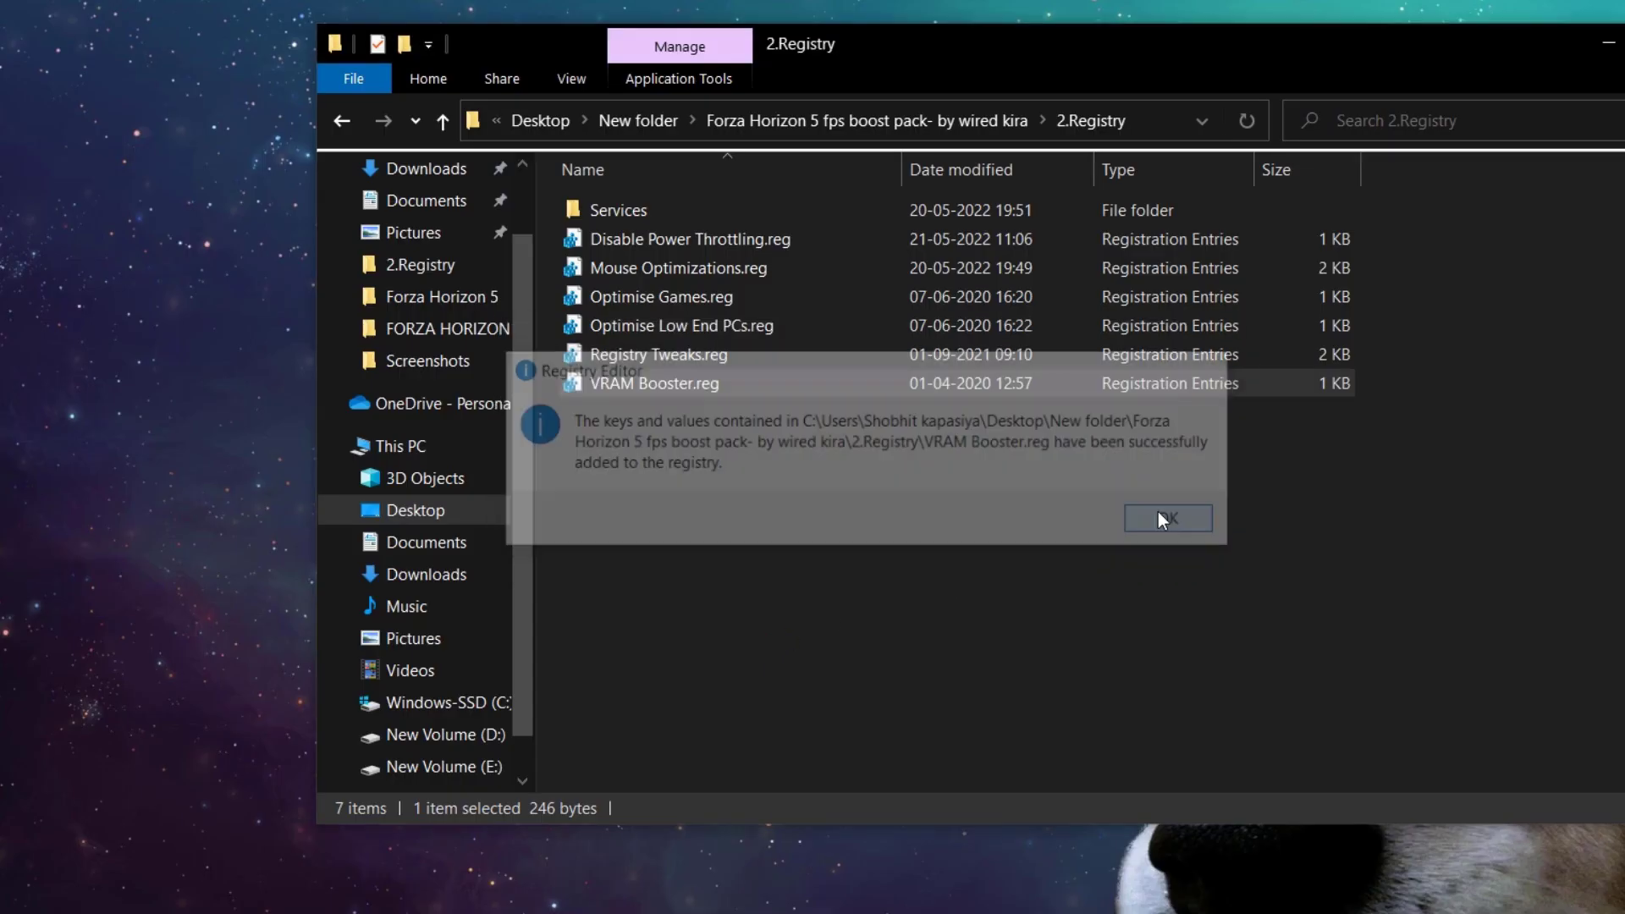
pyautogui.click(1157, 515)
# Merge Registry Tweaks.reg into the registry
pyautogui.rightClick(628, 354)
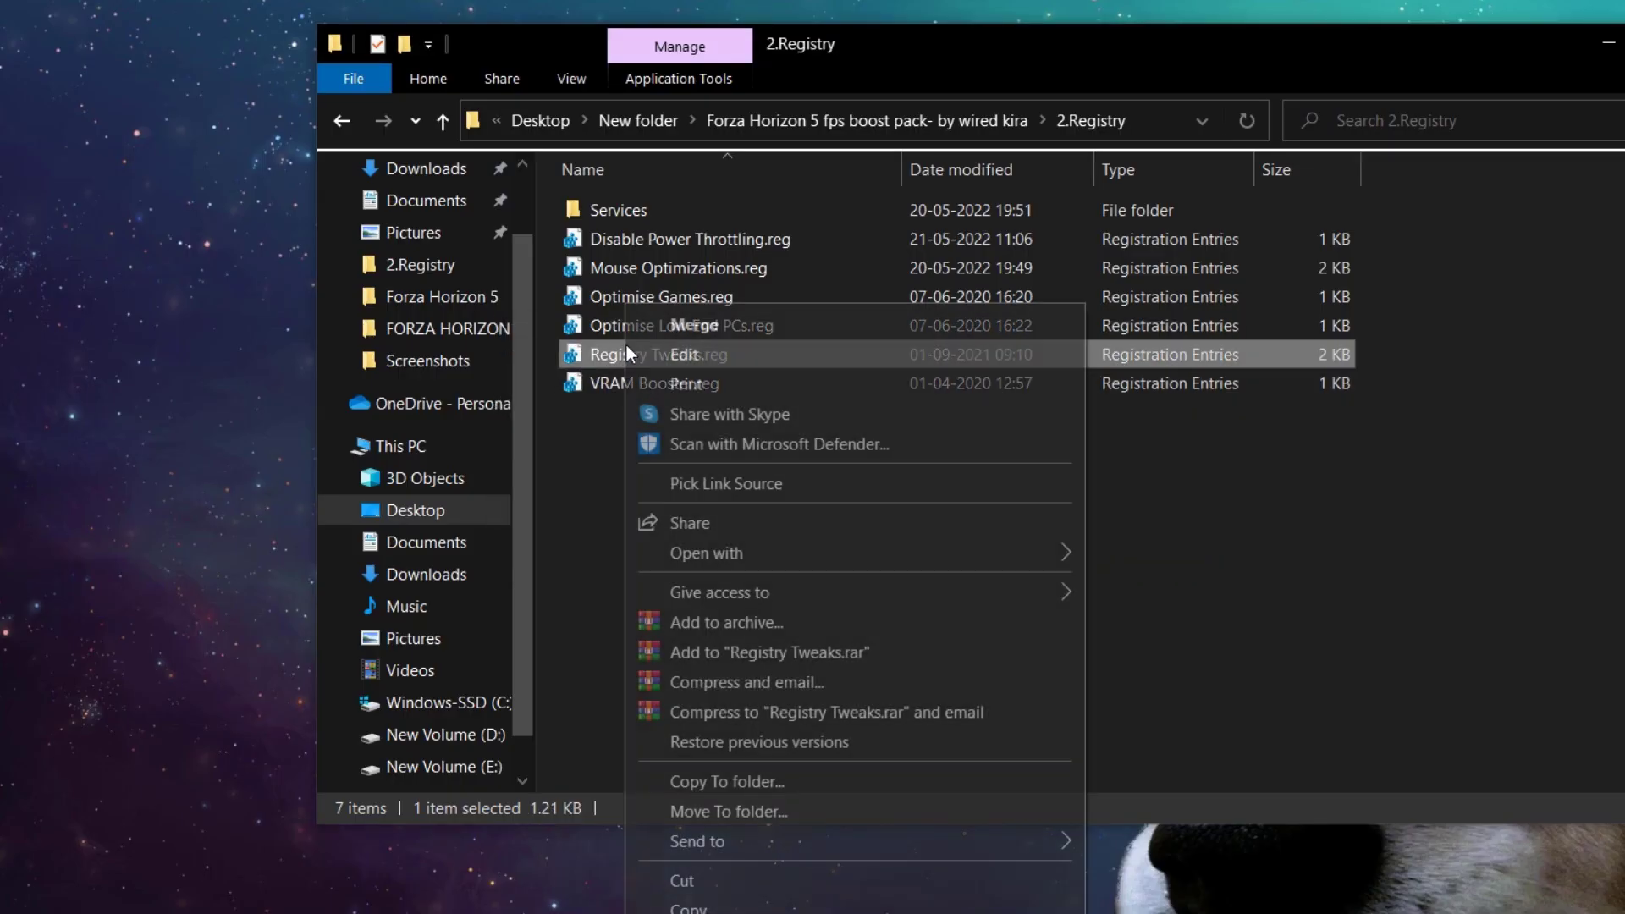
pyautogui.click(688, 325)
pyautogui.click(738, 650)
pyautogui.click(1053, 560)
pyautogui.click(1160, 518)
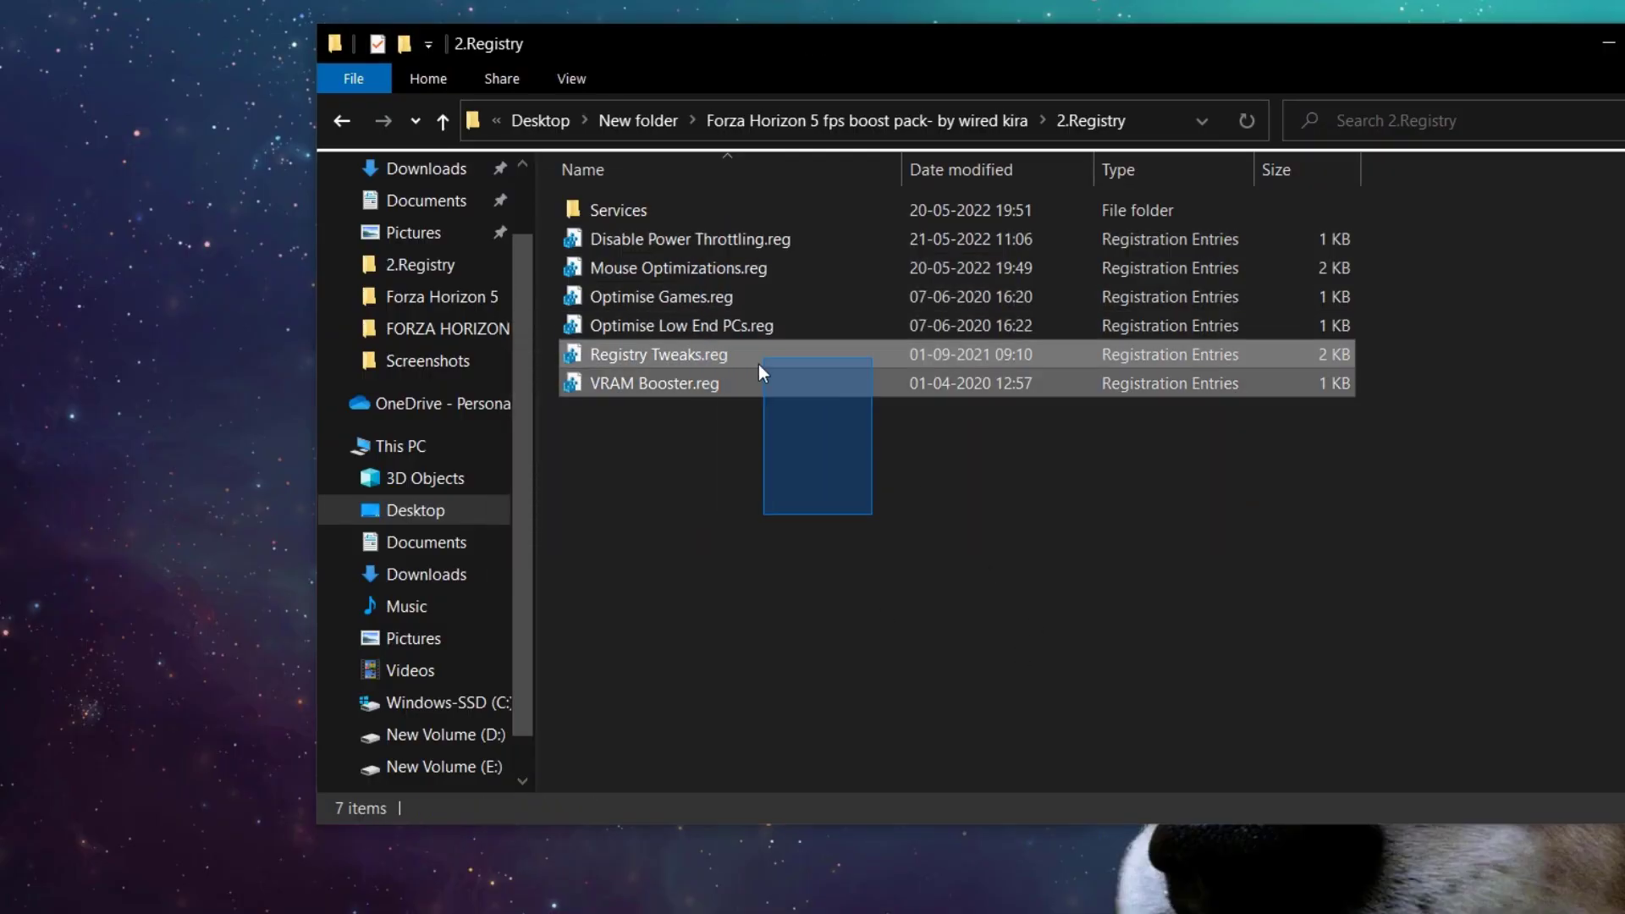
# Open the Services folder and merge Disable Download Maps Manager.reg into the registry
pyautogui.click(657, 213)
pyautogui.doubleClick(658, 212)
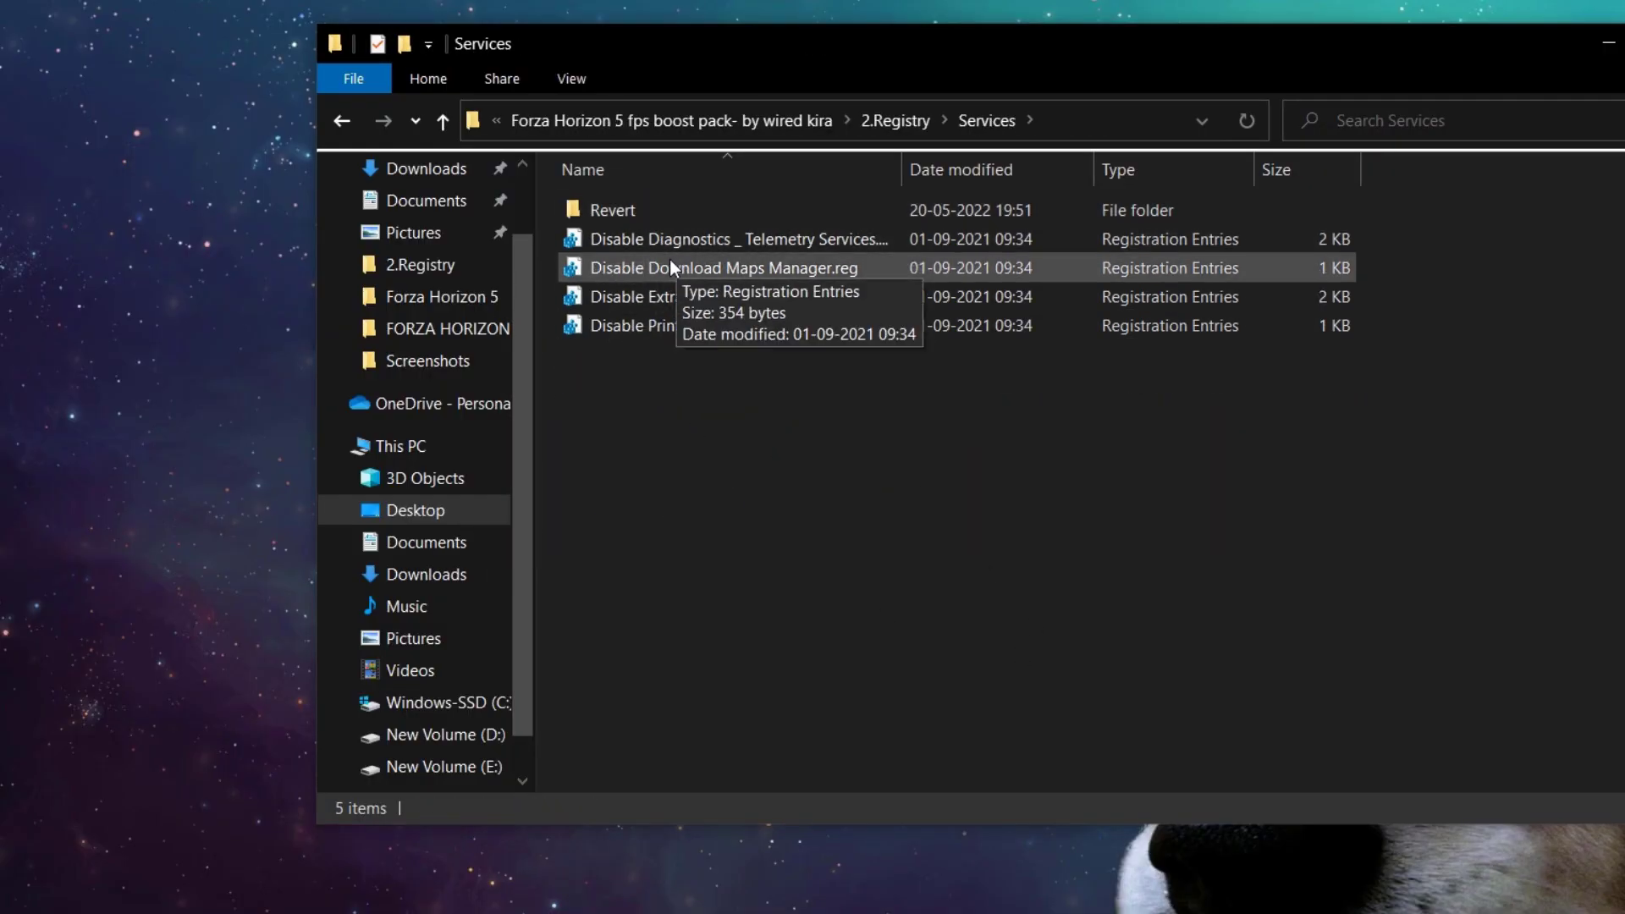
pyautogui.click(639, 269)
pyautogui.rightClick(636, 277)
pyautogui.click(660, 346)
pyautogui.click(931, 648)
pyautogui.click(1062, 552)
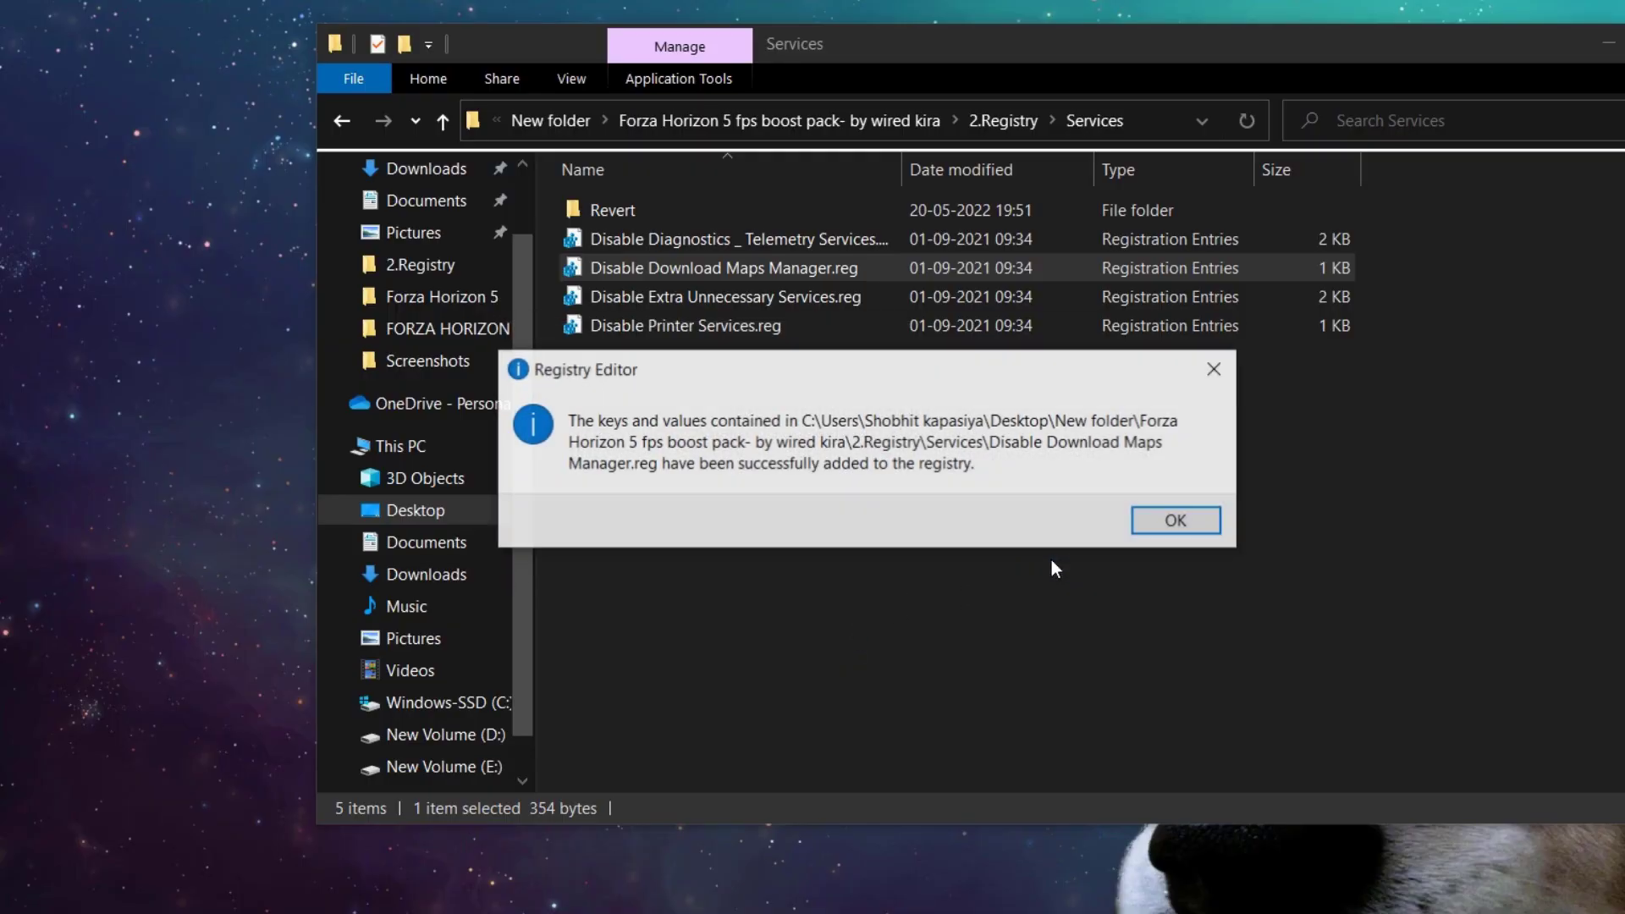
# Look over Enable Diagnostics _ Telemtry Services.reg, then return up to the 2.Registry folder
pyautogui.moveTo(721, 255); pyautogui.dragTo(636, 352)
pyautogui.moveTo(680, 418); pyautogui.dragTo(686, 216)
pyautogui.click(686, 212)
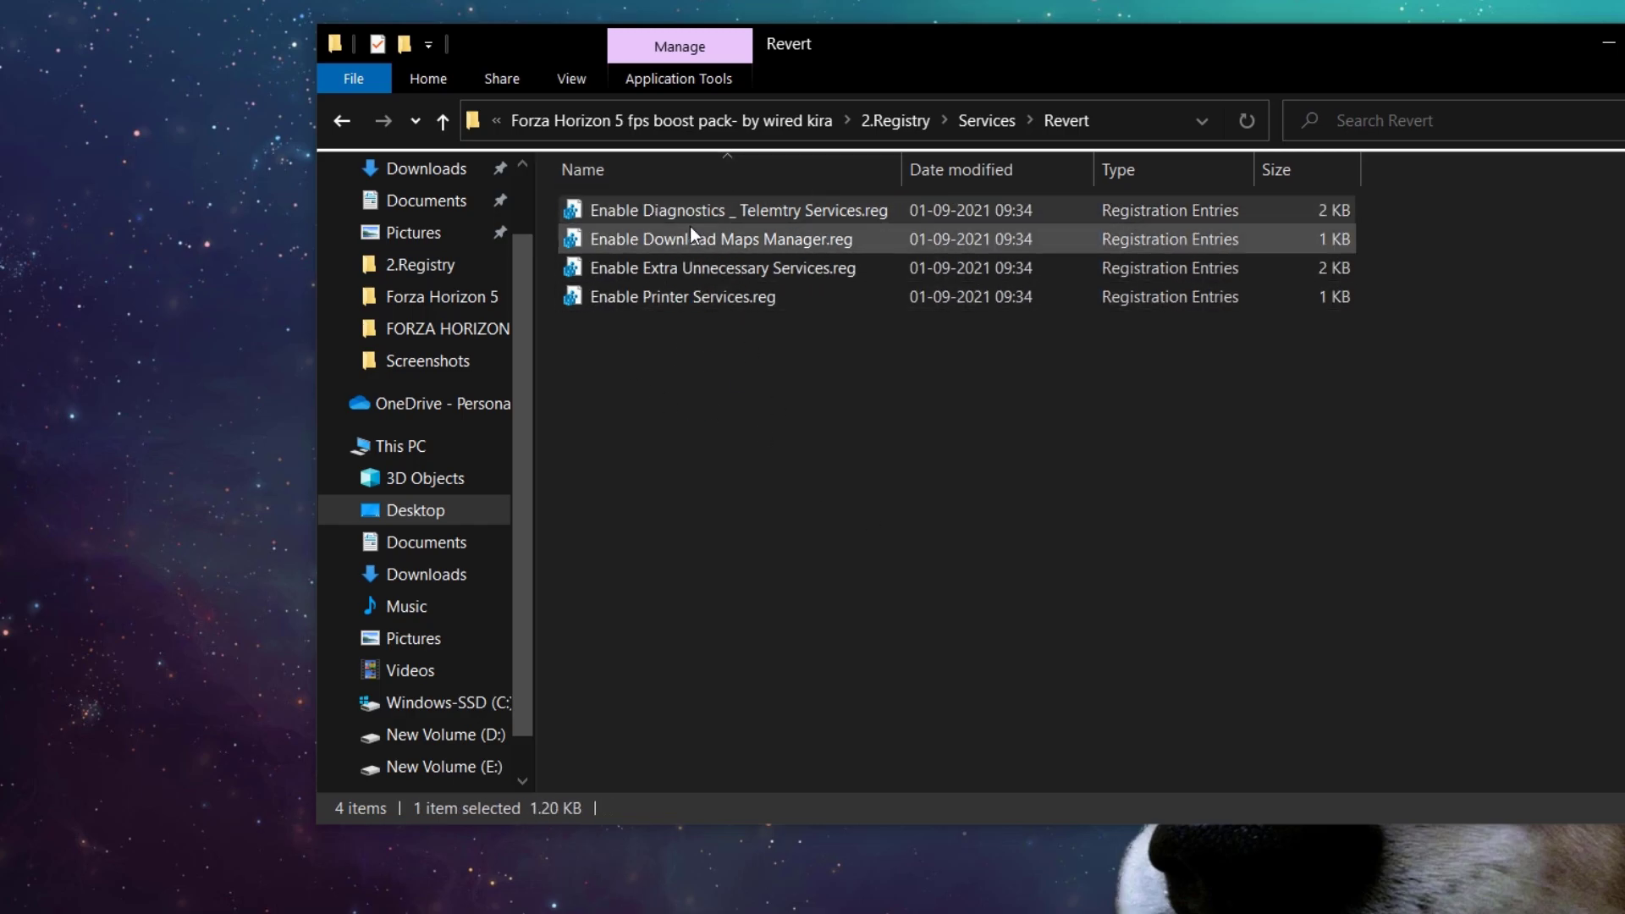
pyautogui.click(448, 121)
pyautogui.click(442, 121)
# Install ParkControl from parkcontrolsetup64.exe in the 3.Programs folder
pyautogui.click(442, 121)
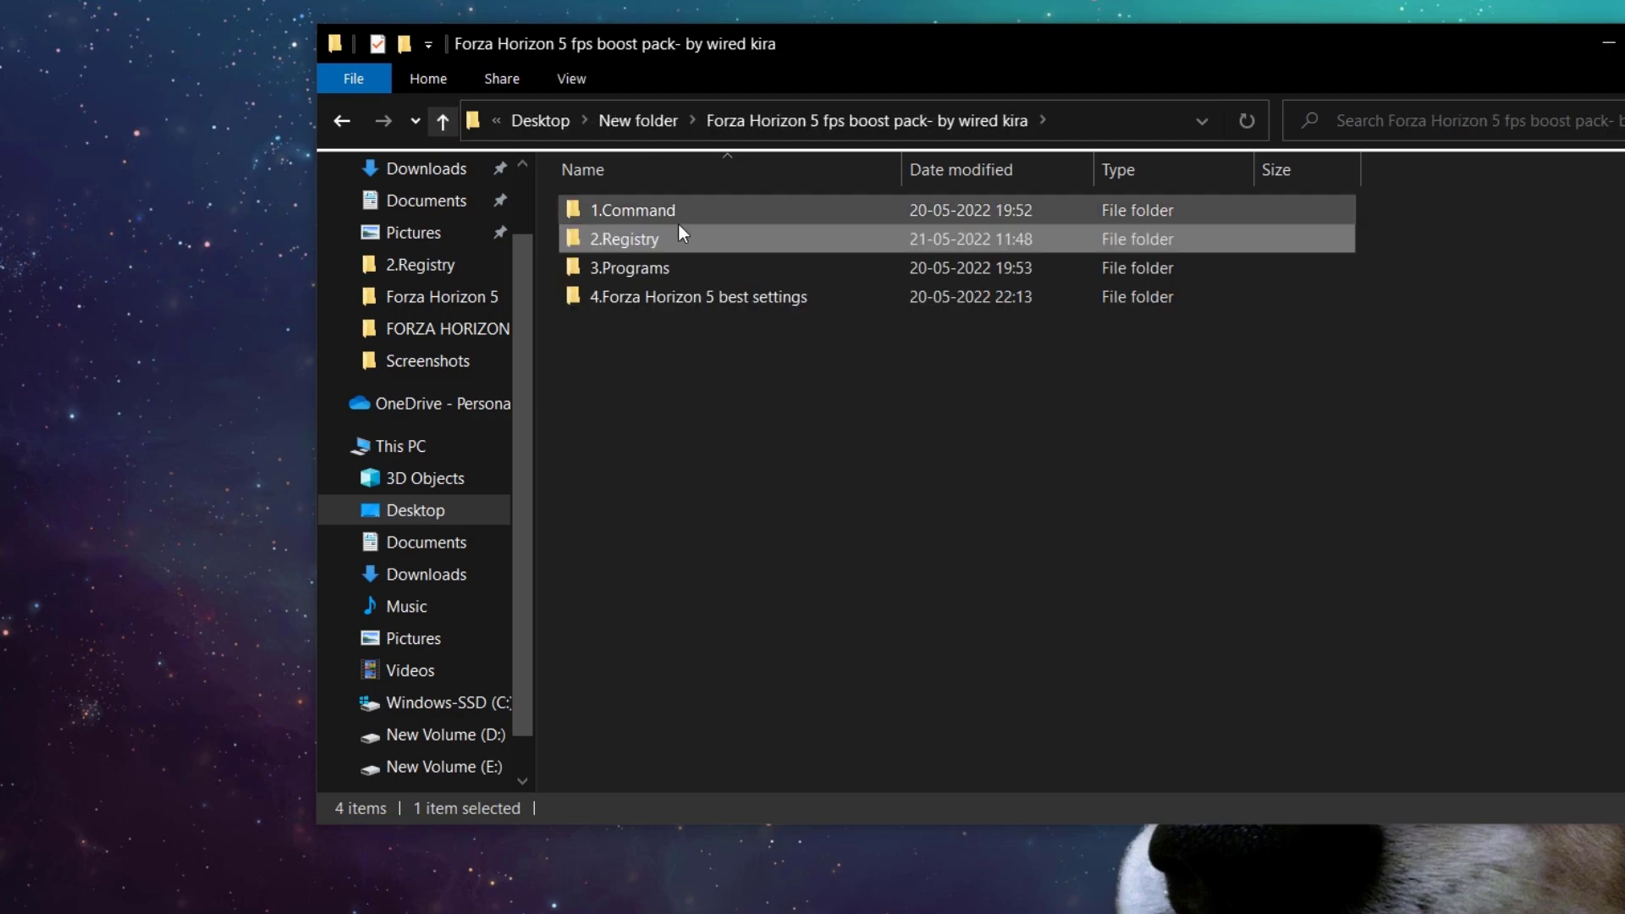
pyautogui.doubleClick(693, 281)
pyautogui.doubleClick(645, 216)
pyautogui.click(775, 656)
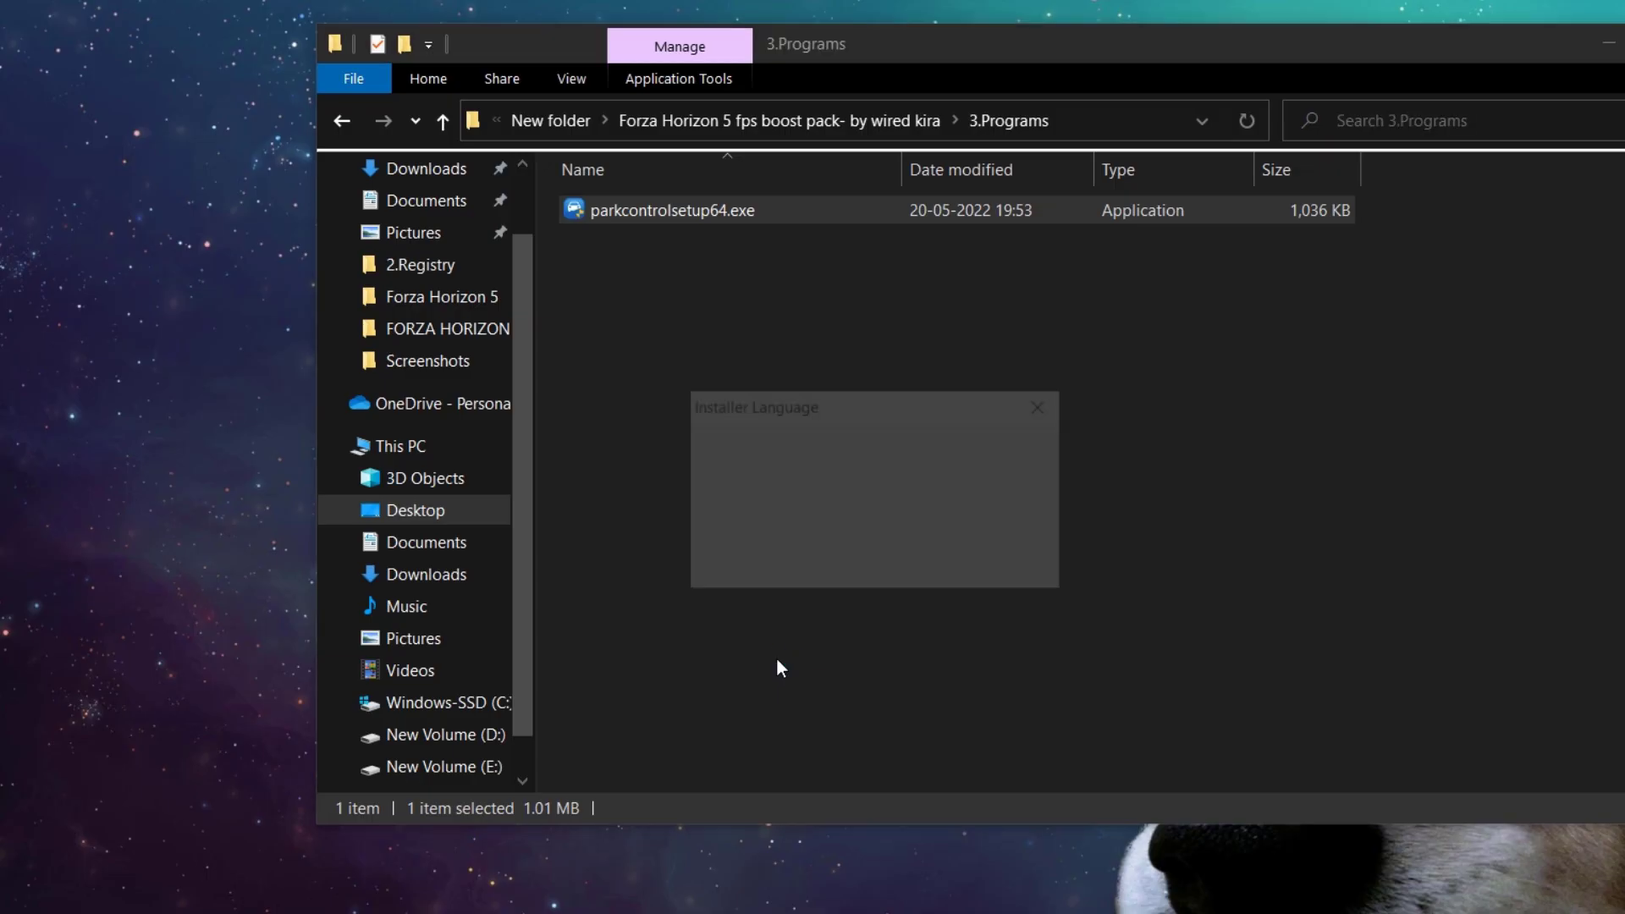
pyautogui.click(1019, 719)
pyautogui.click(1019, 719)
pyautogui.click(1019, 719)
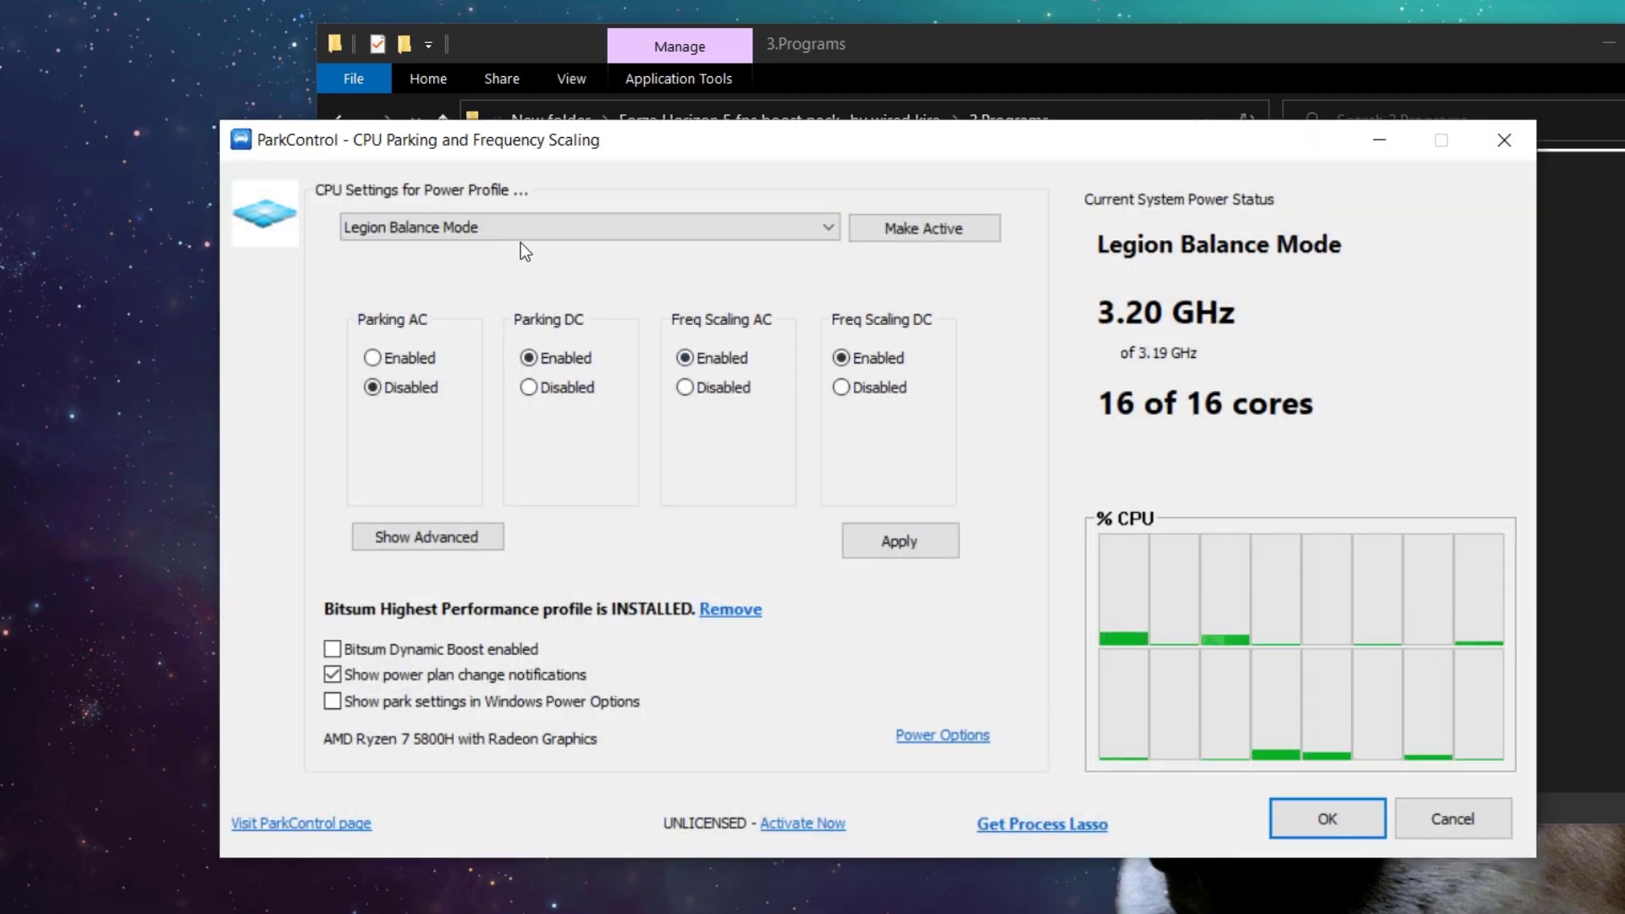
# Make Bitsum Highest Performance the active plan with parking disabled, adjust Parking AC, and close ParkControl
pyautogui.click(366, 237)
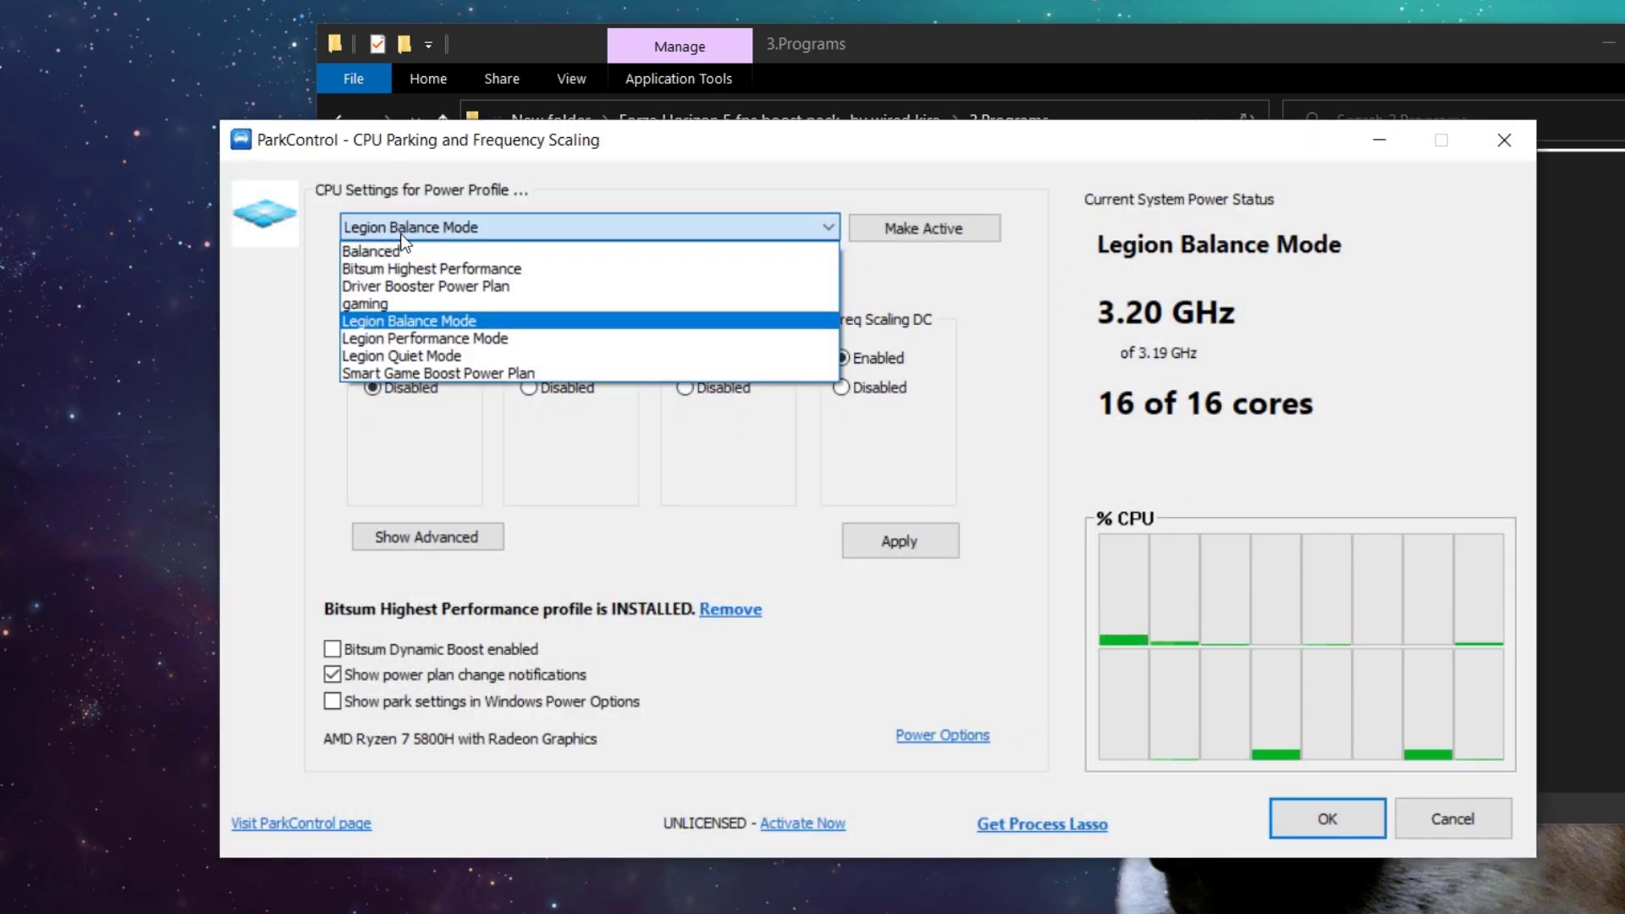
pyautogui.click(440, 267)
pyautogui.click(924, 235)
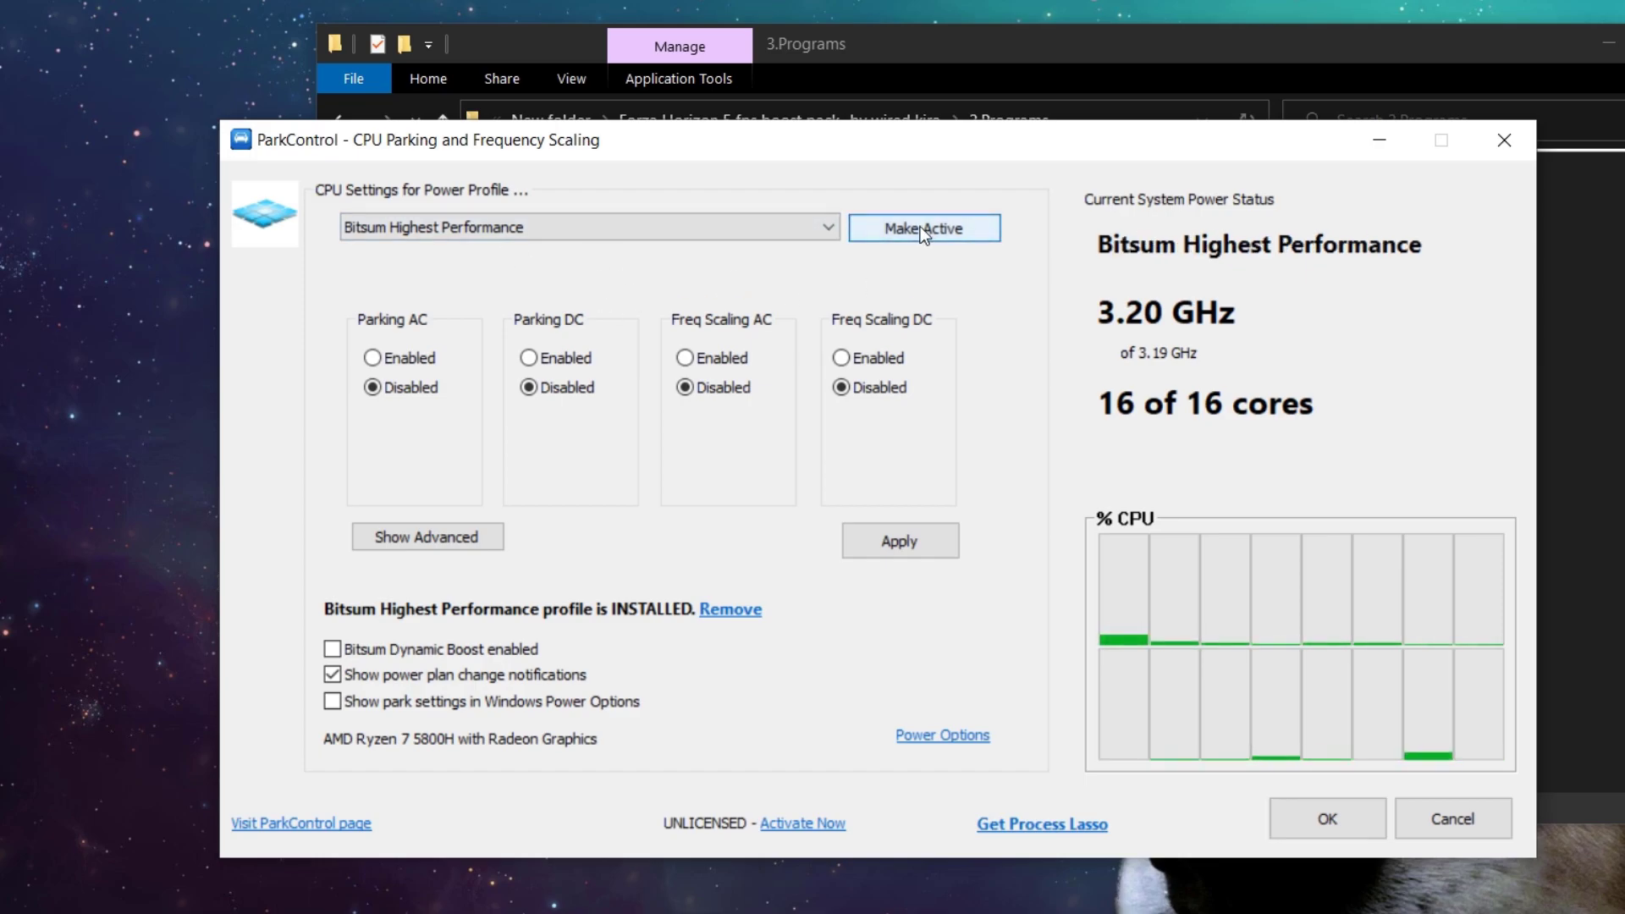
pyautogui.click(388, 389)
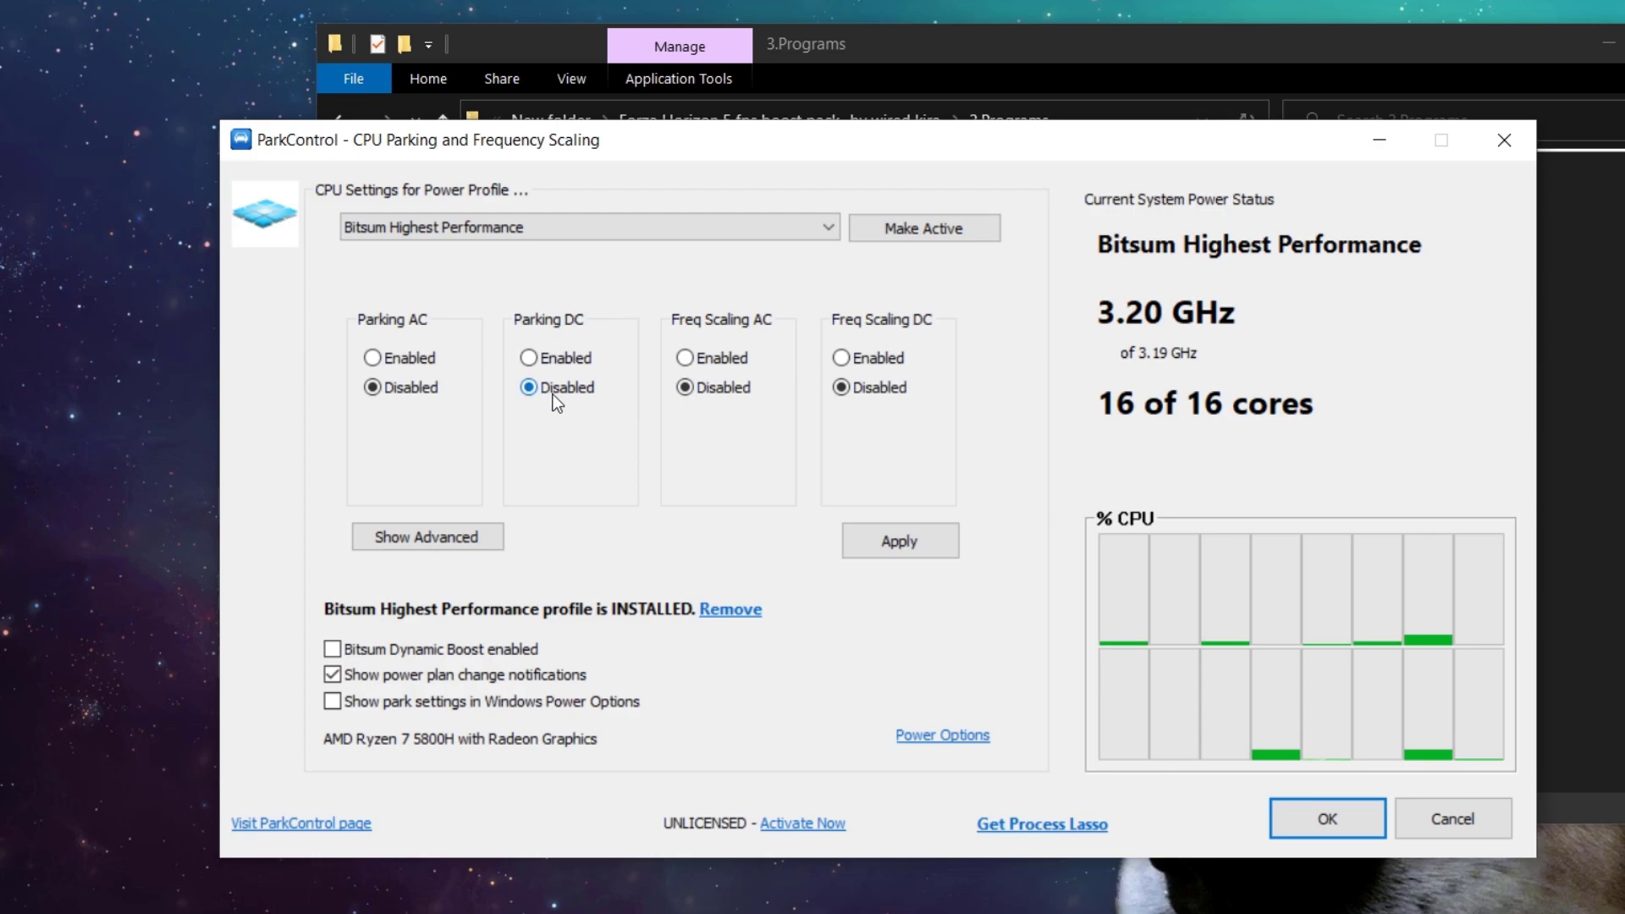
pyautogui.click(446, 533)
pyautogui.moveTo(453, 467); pyautogui.dragTo(450, 474)
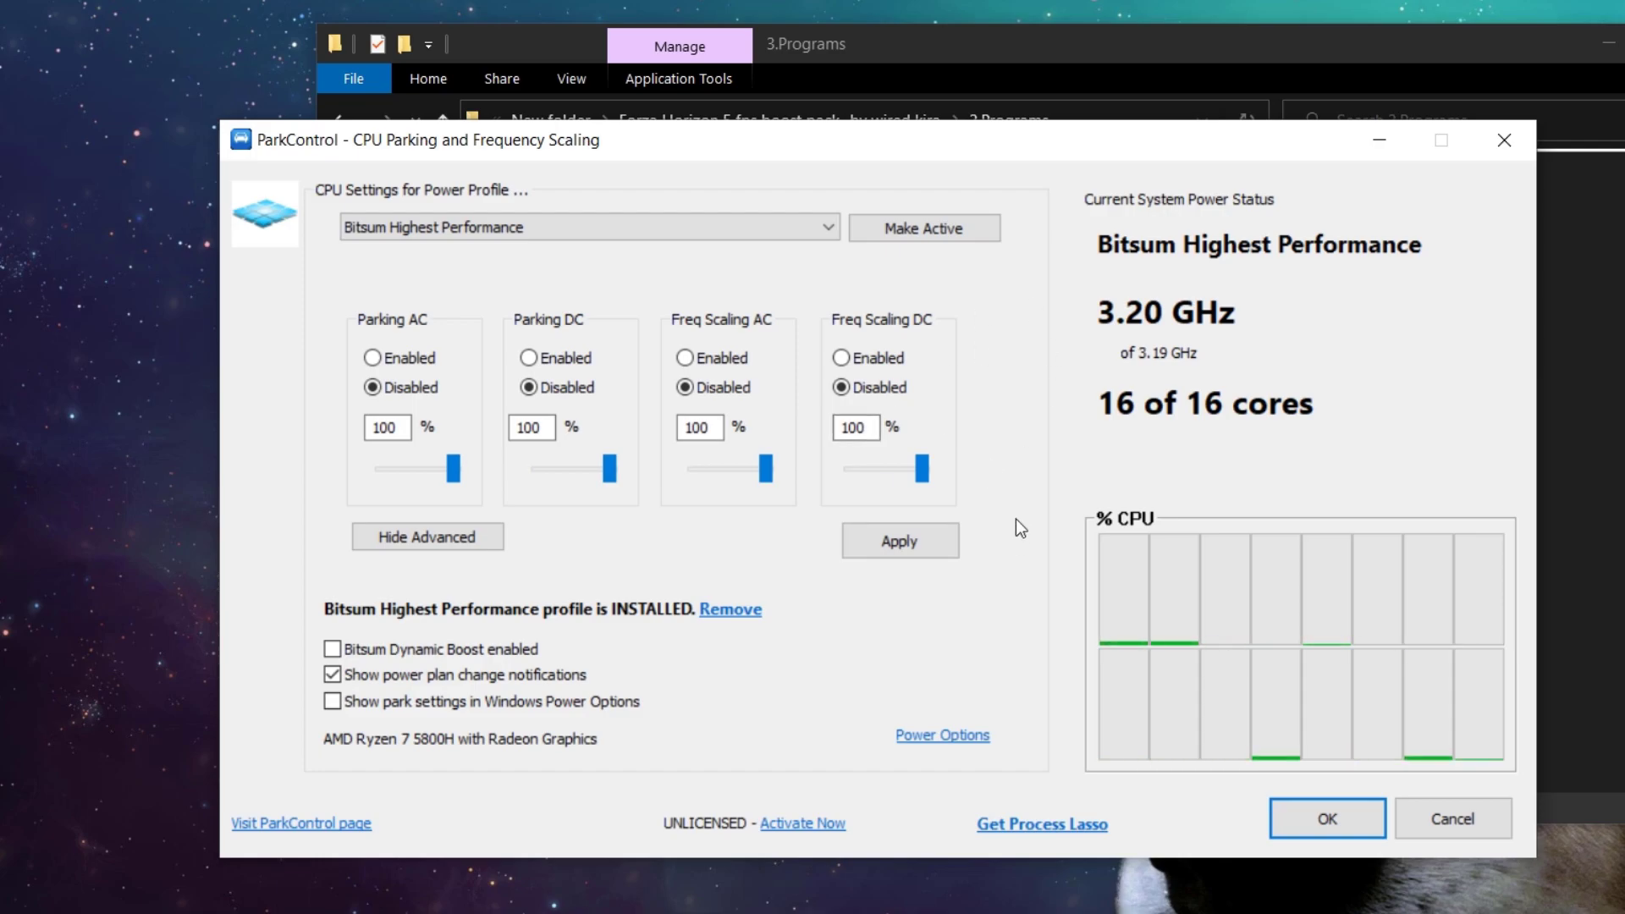
pyautogui.press('Tab')
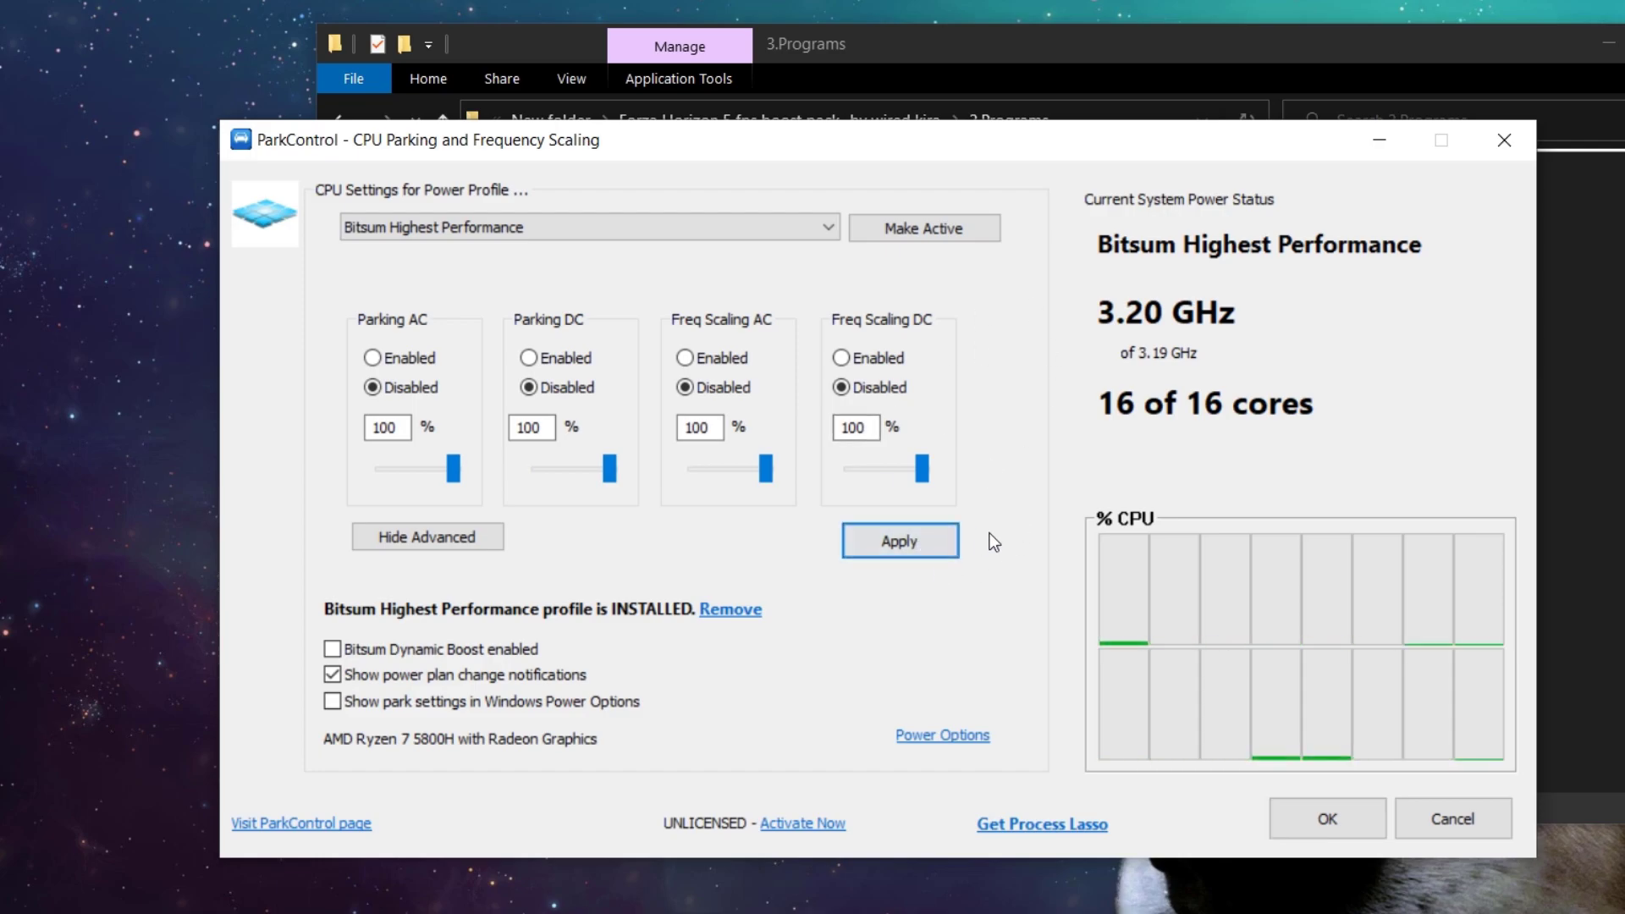
pyautogui.click(1340, 819)
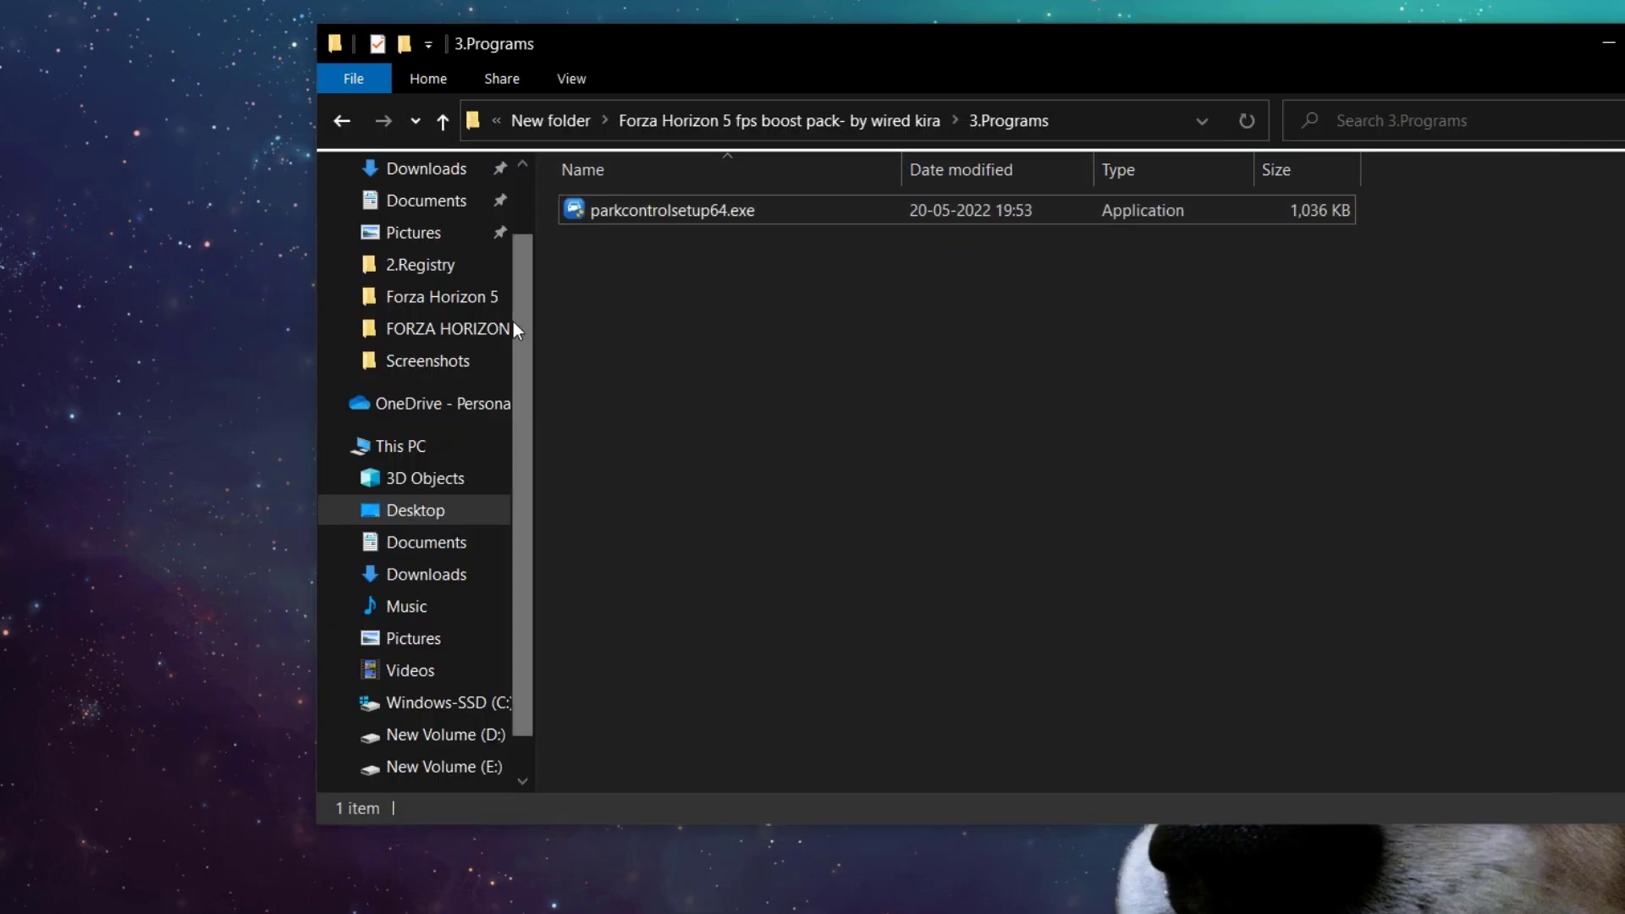
# Open the 4.Forza Horizon 5 best settings folder and view very low settings.jpg
pyautogui.click(430, 133)
pyautogui.doubleClick(715, 300)
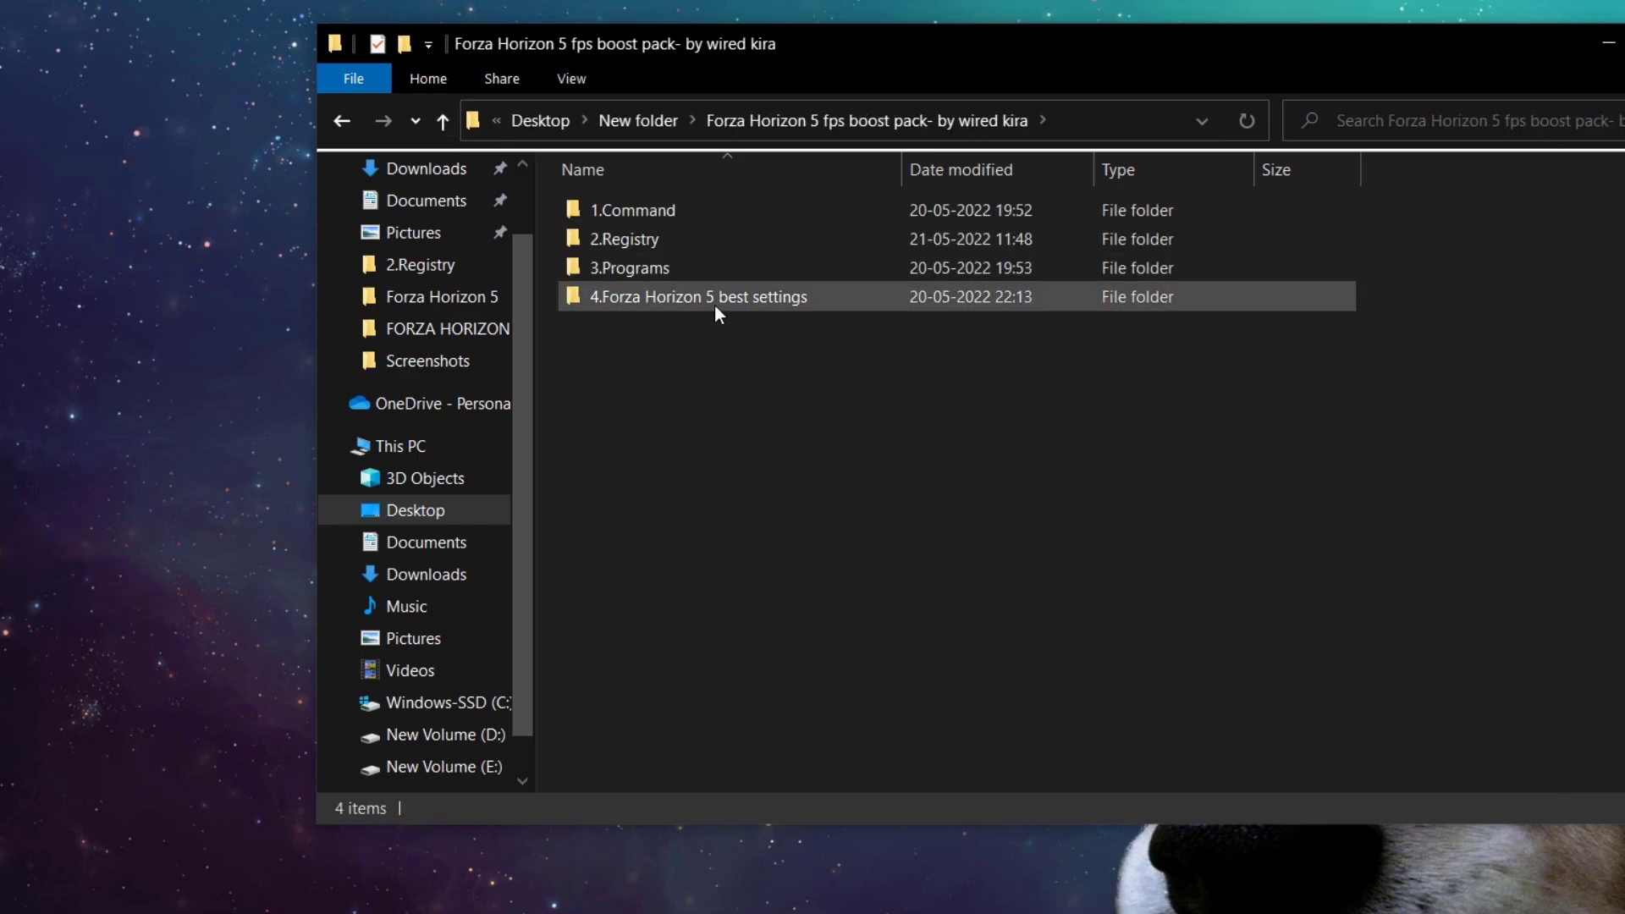
pyautogui.click(929, 254)
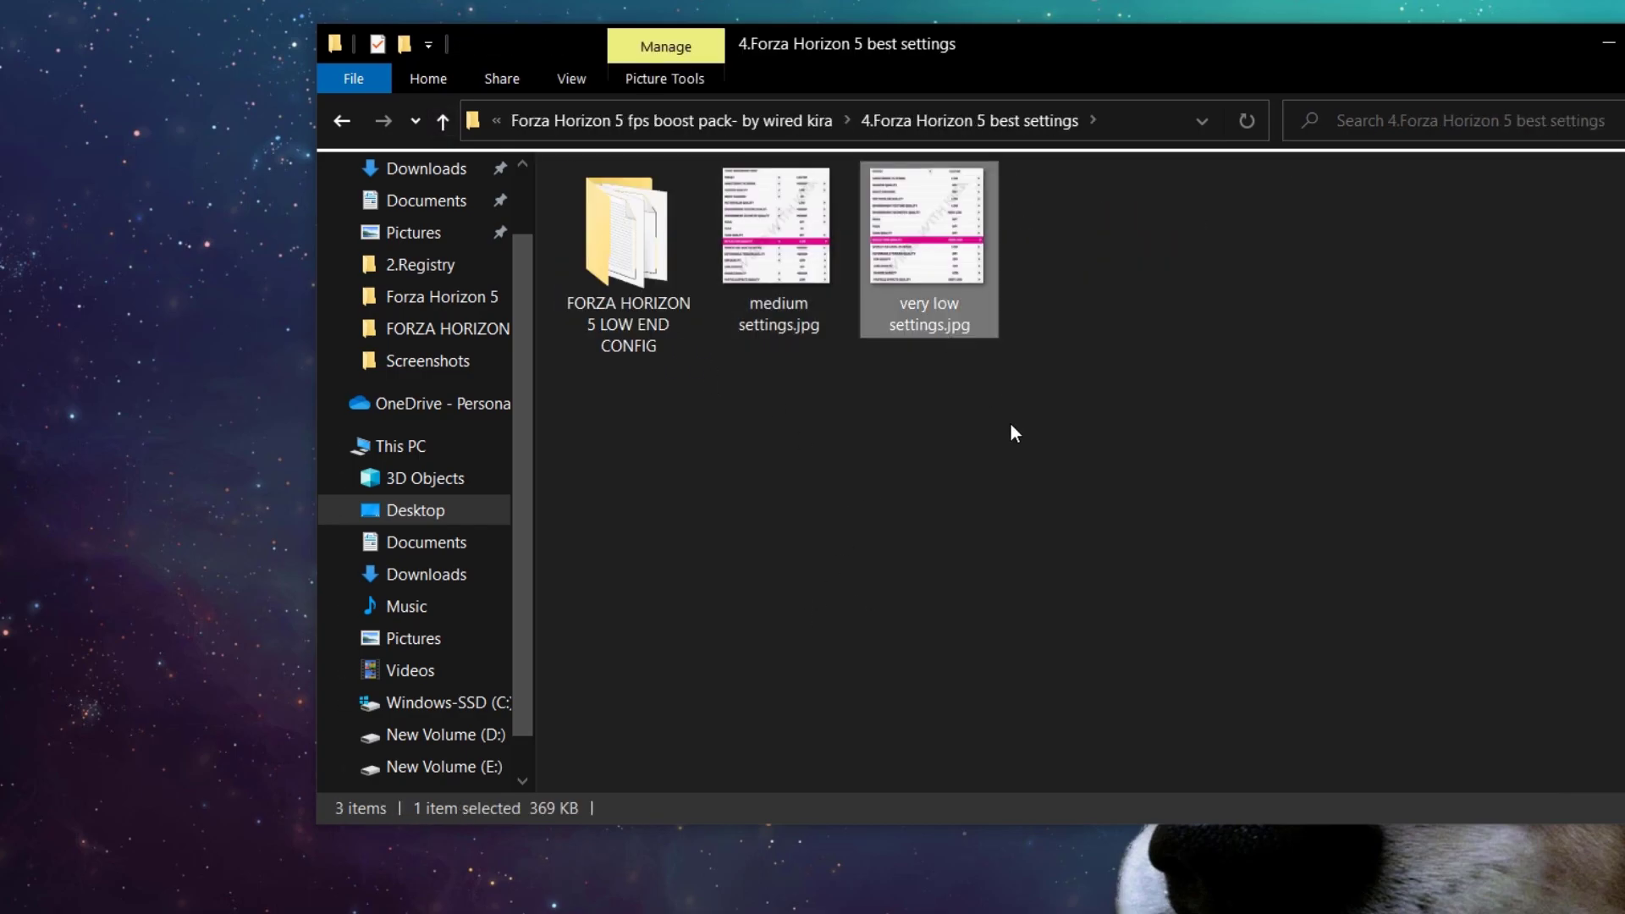
pyautogui.click(1011, 427)
pyautogui.doubleClick(930, 301)
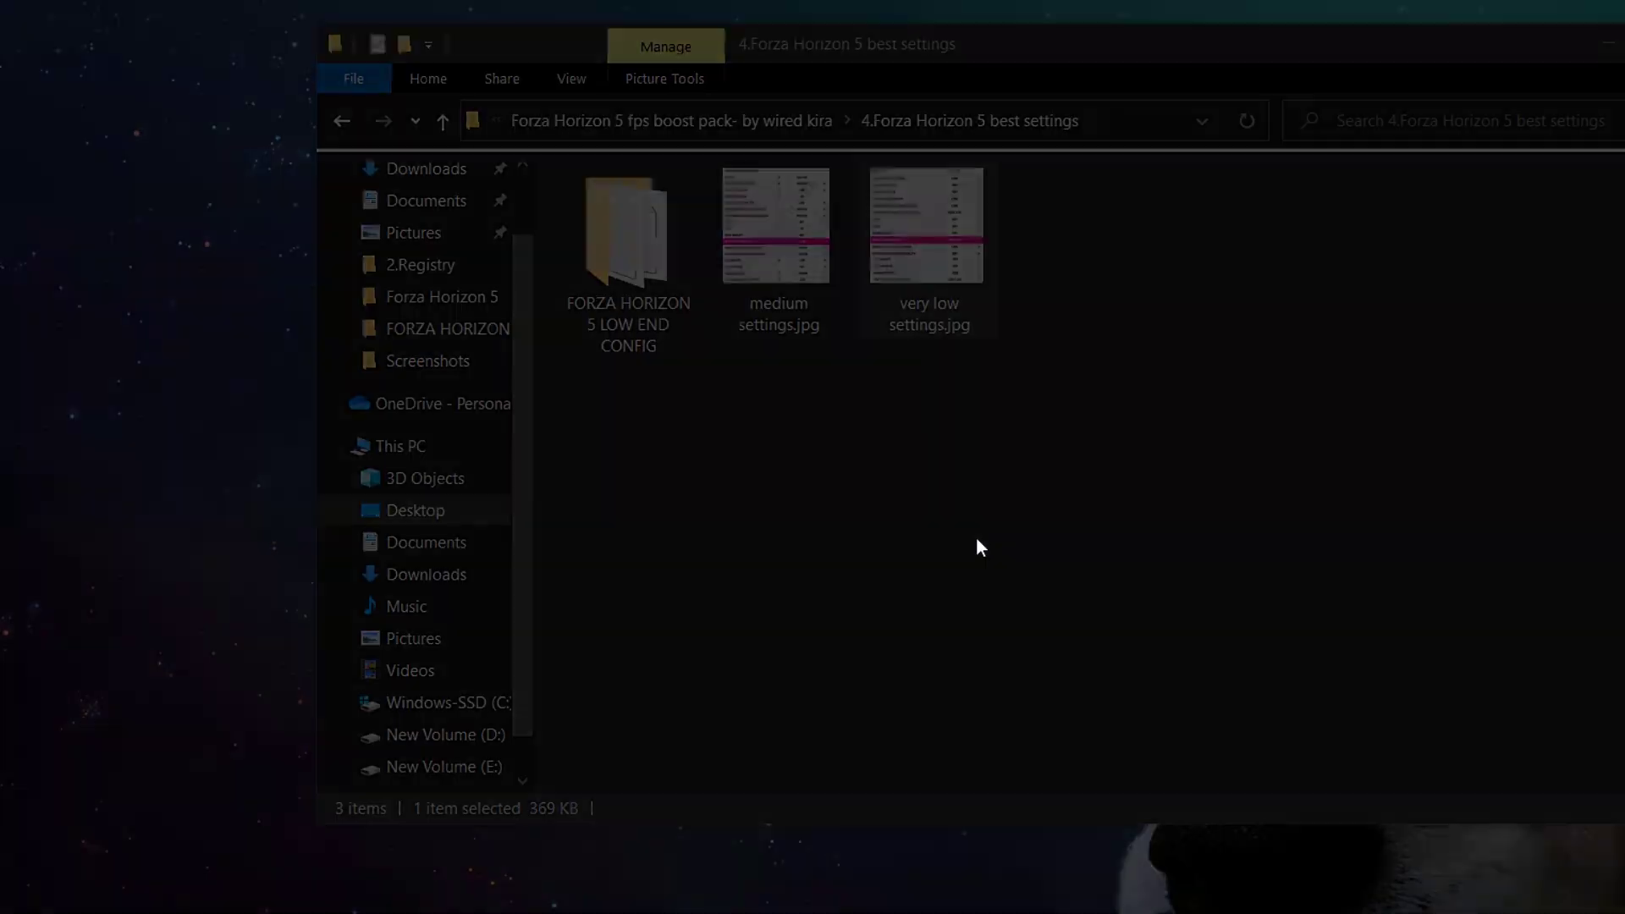
pyautogui.press('Escape')
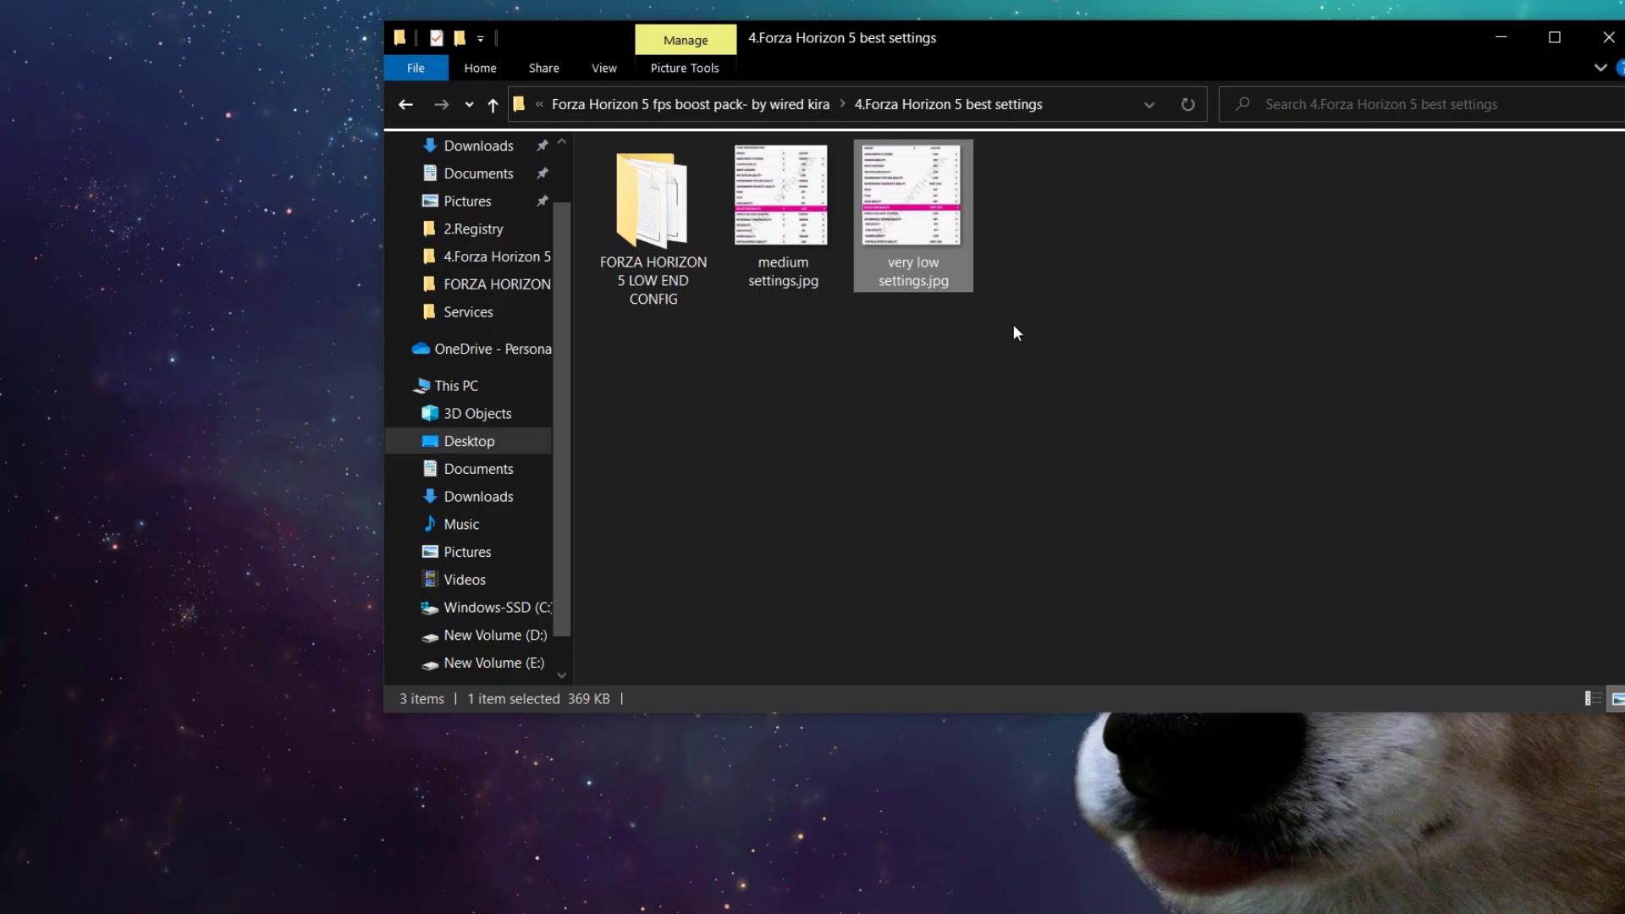
# View medium settings.jpg, then select the FORZA HORIZON 5 LOW END CONFIG folder
pyautogui.doubleClick(784, 272)
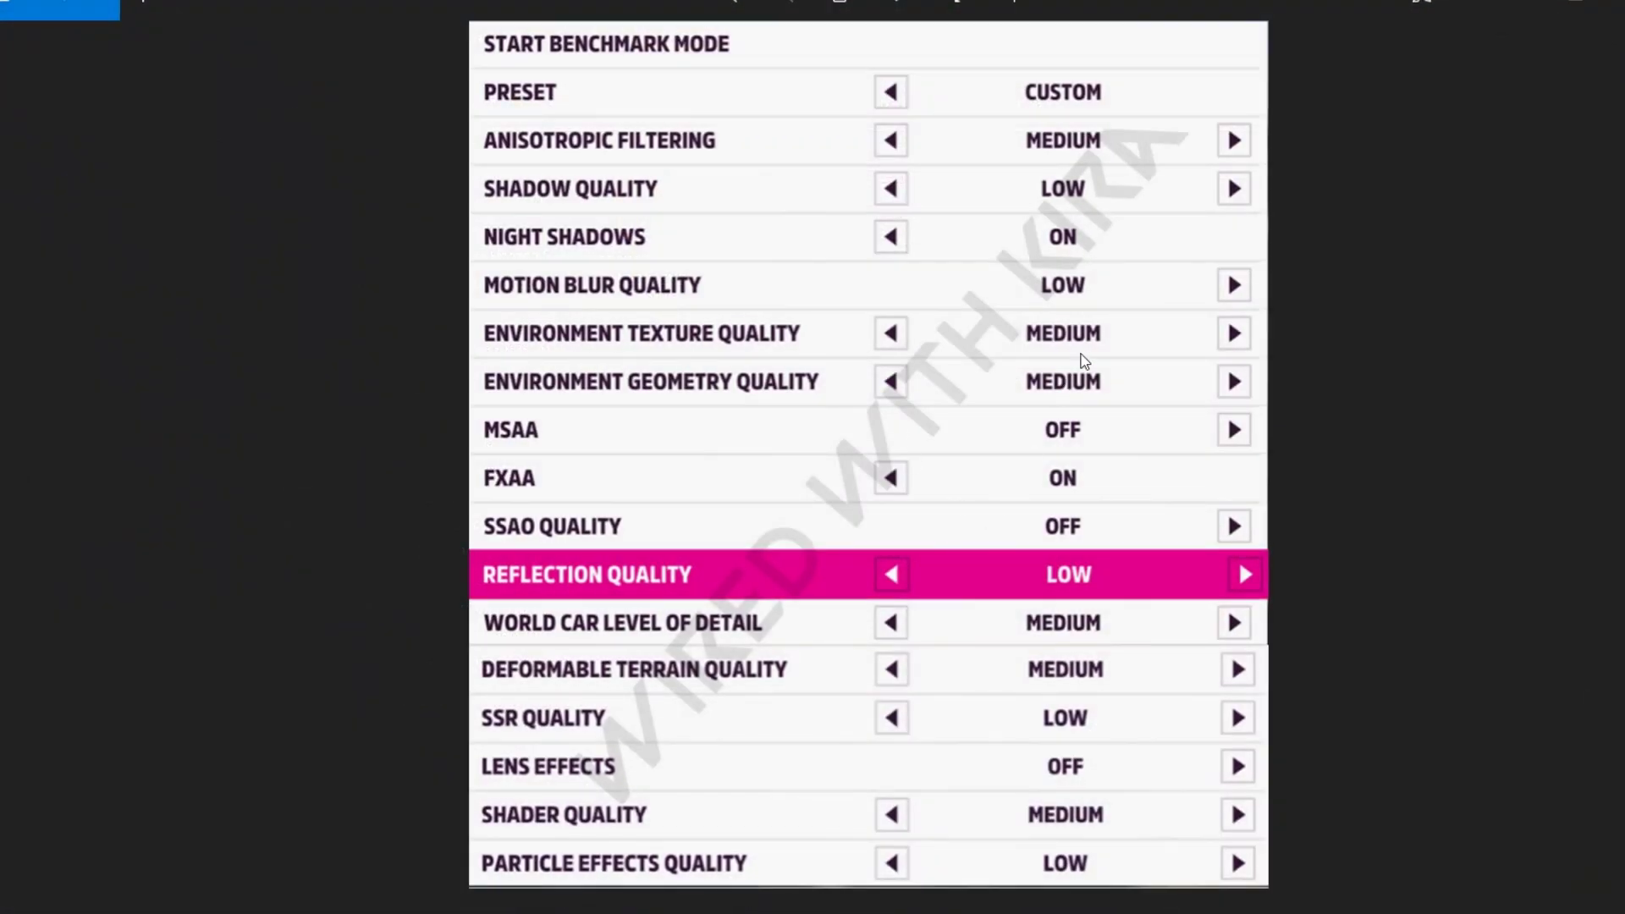
pyautogui.scroll(2, 1111, 200)
pyautogui.scroll(-2, 1111, 200)
pyautogui.scroll(2, 928, 708)
pyautogui.scroll(-2, 927, 708)
pyautogui.moveTo(733, 531); pyautogui.dragTo(958, 558)
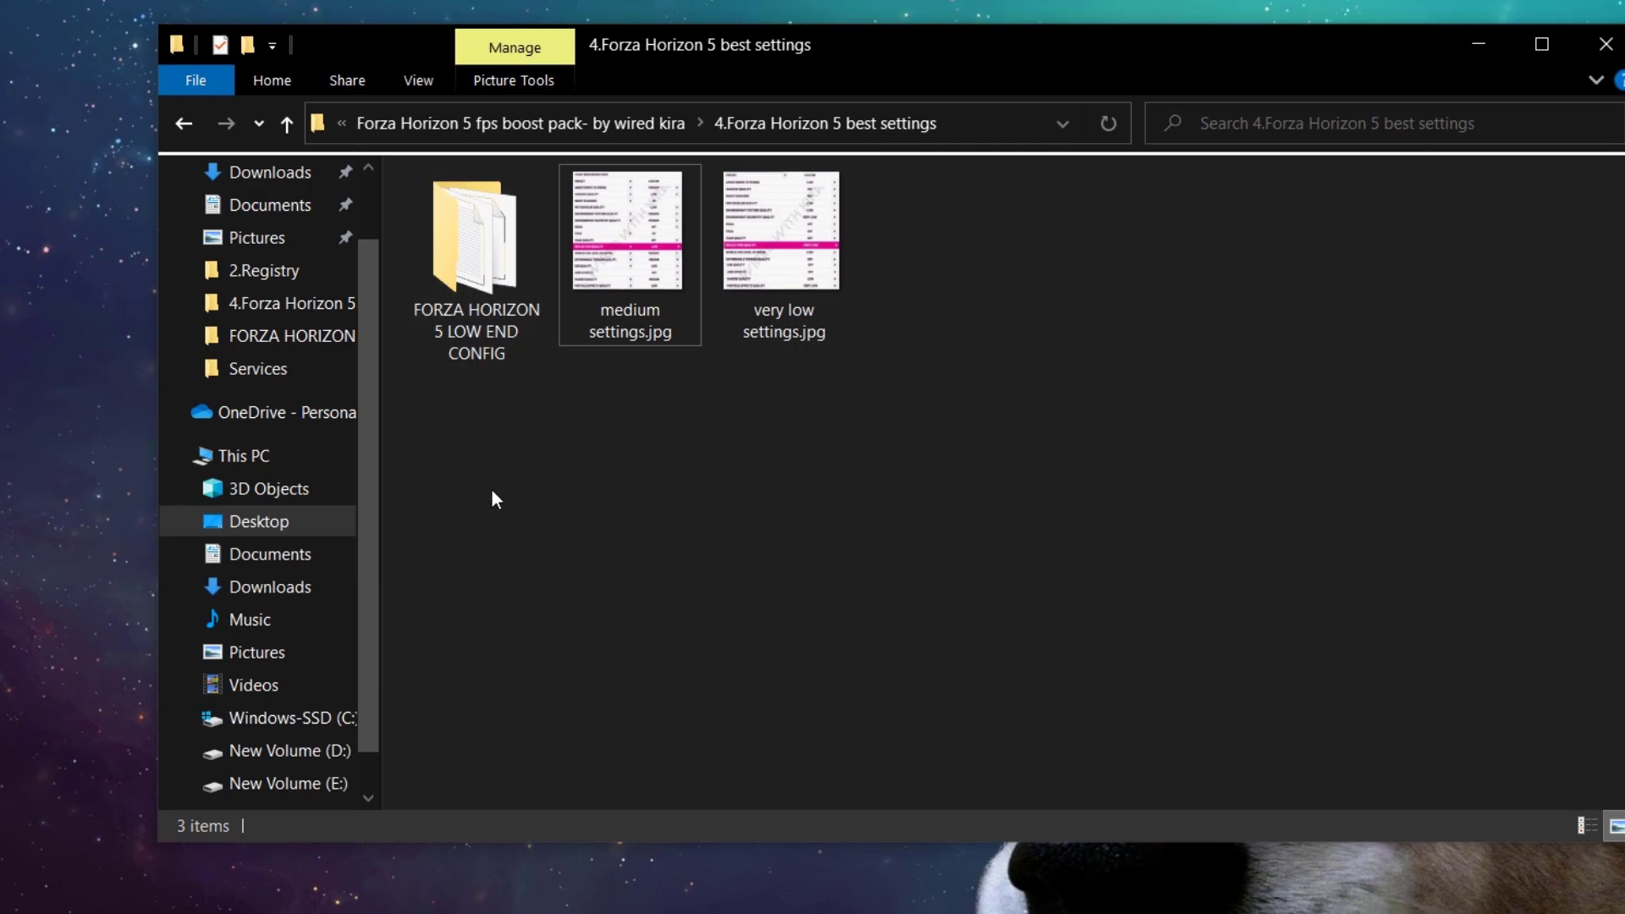
pyautogui.moveTo(492, 490); pyautogui.dragTo(465, 357)
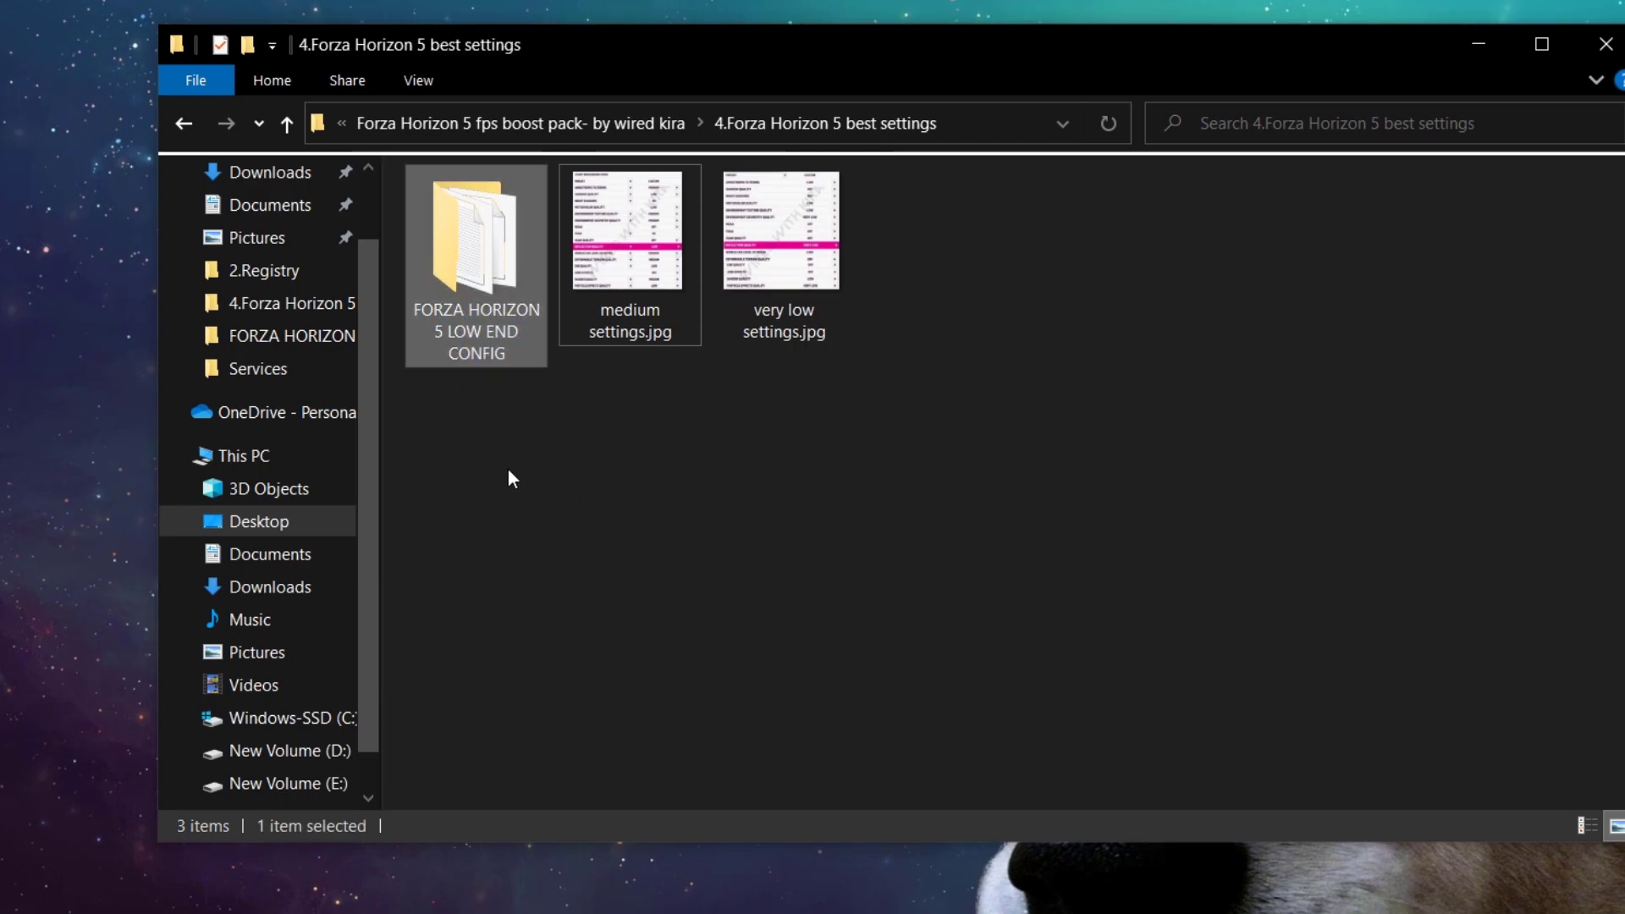
# Open READ ME.txt in LOW END CONFIG and read the Microsoft Store and Steam paths
pyautogui.doubleClick(495, 343)
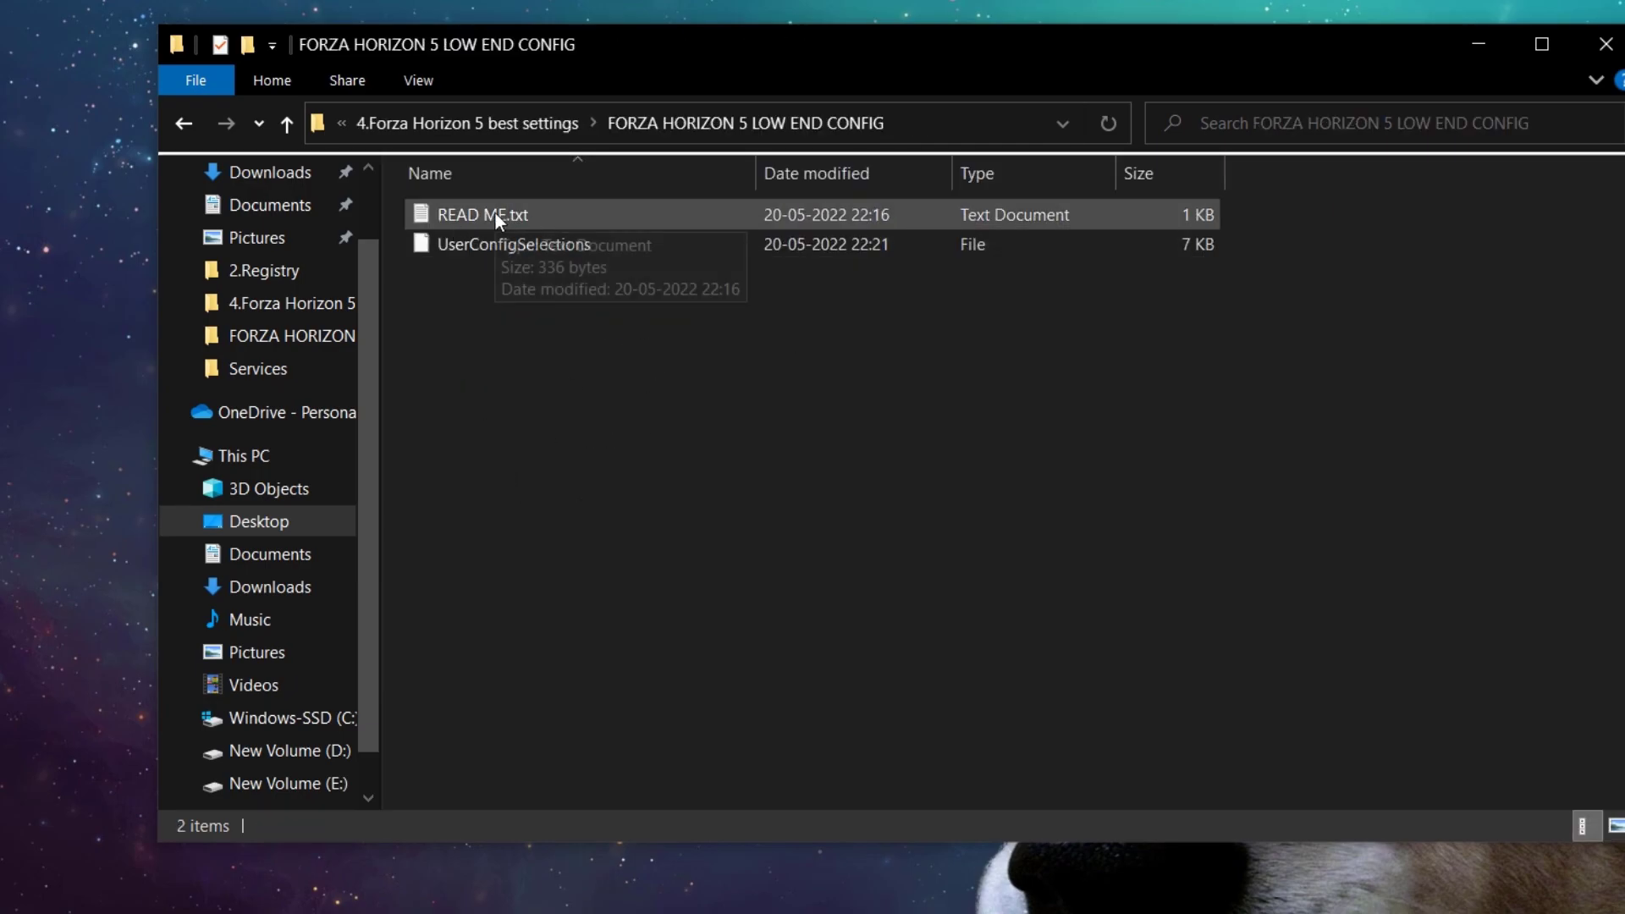
pyautogui.click(550, 214)
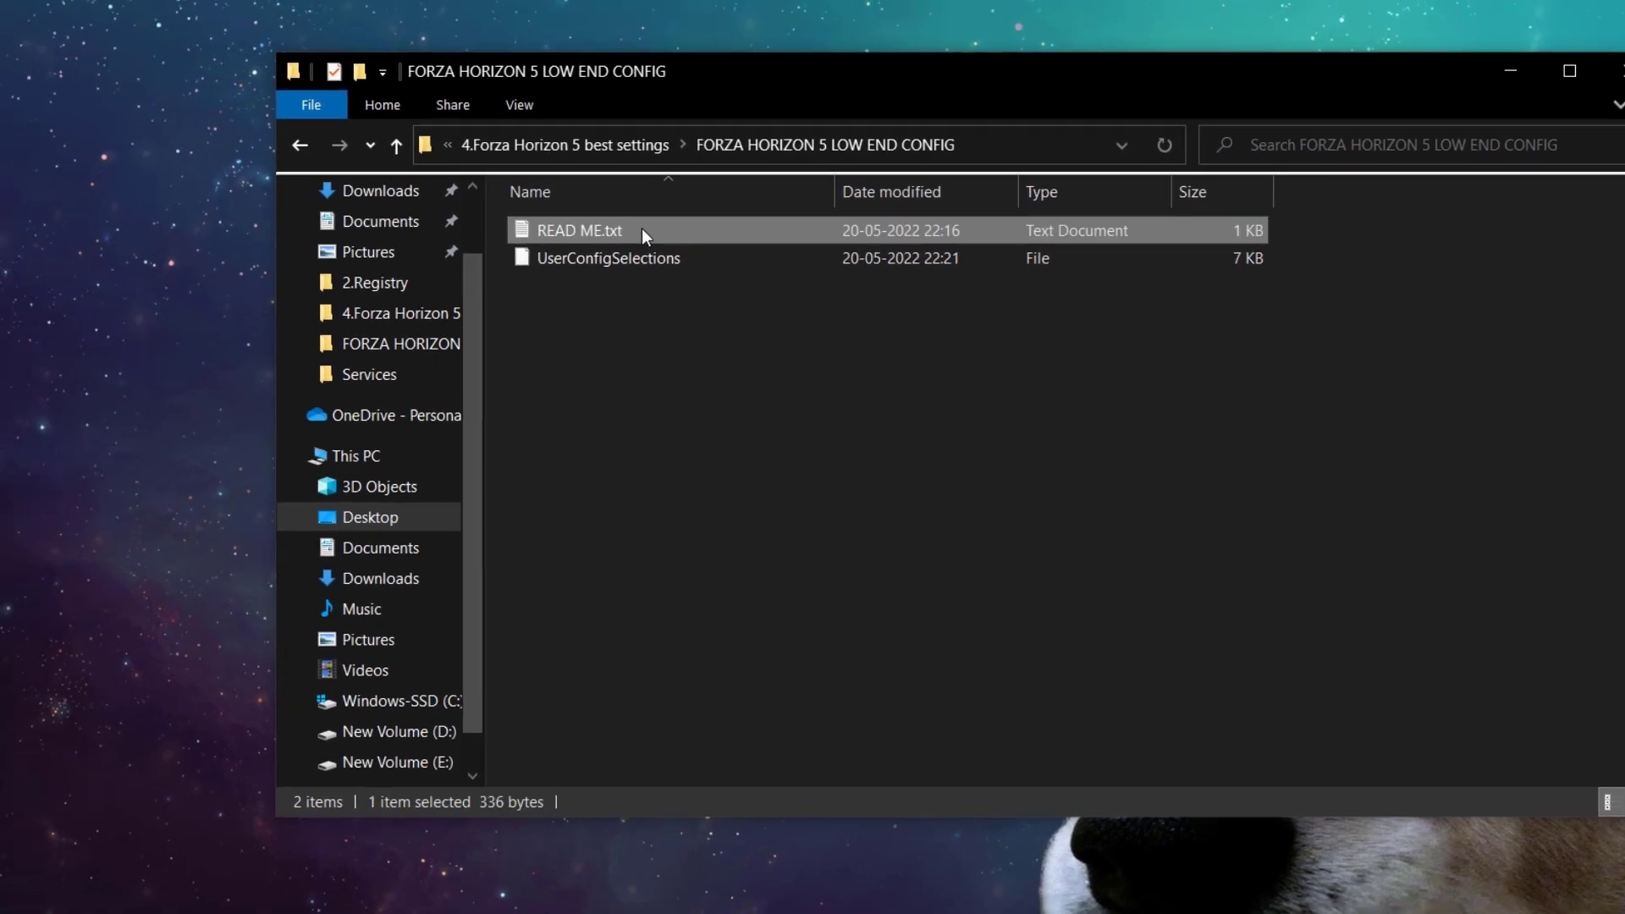
pyautogui.doubleClick(642, 227)
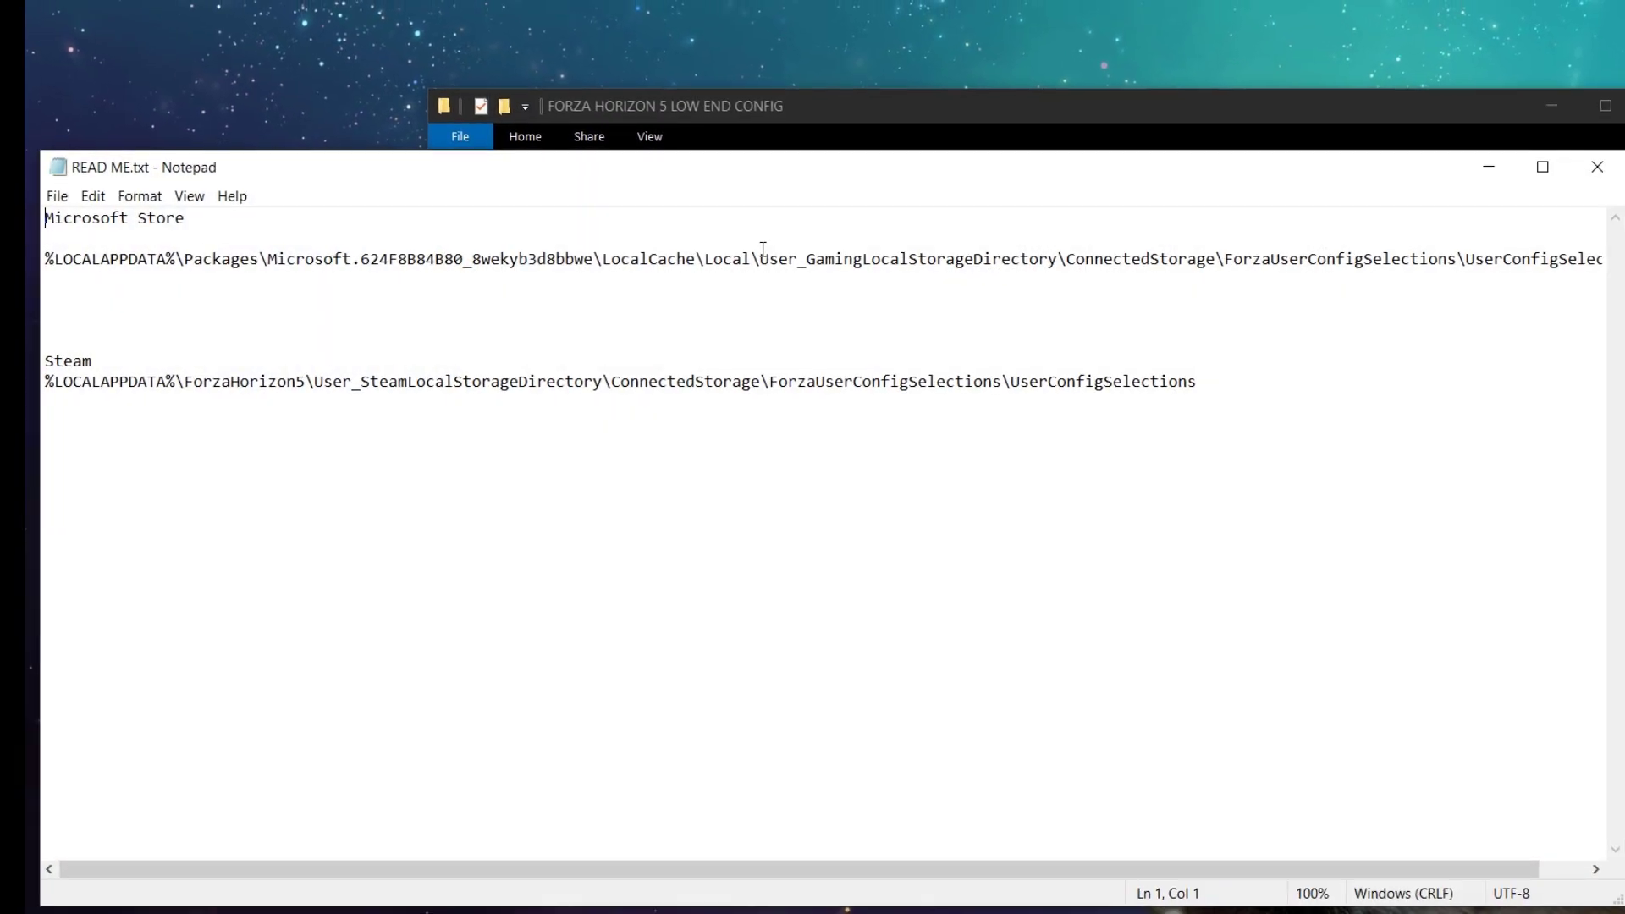
pyautogui.moveTo(642, 184); pyautogui.dragTo(1007, 355)
pyautogui.moveTo(895, 349); pyautogui.dragTo(682, 337)
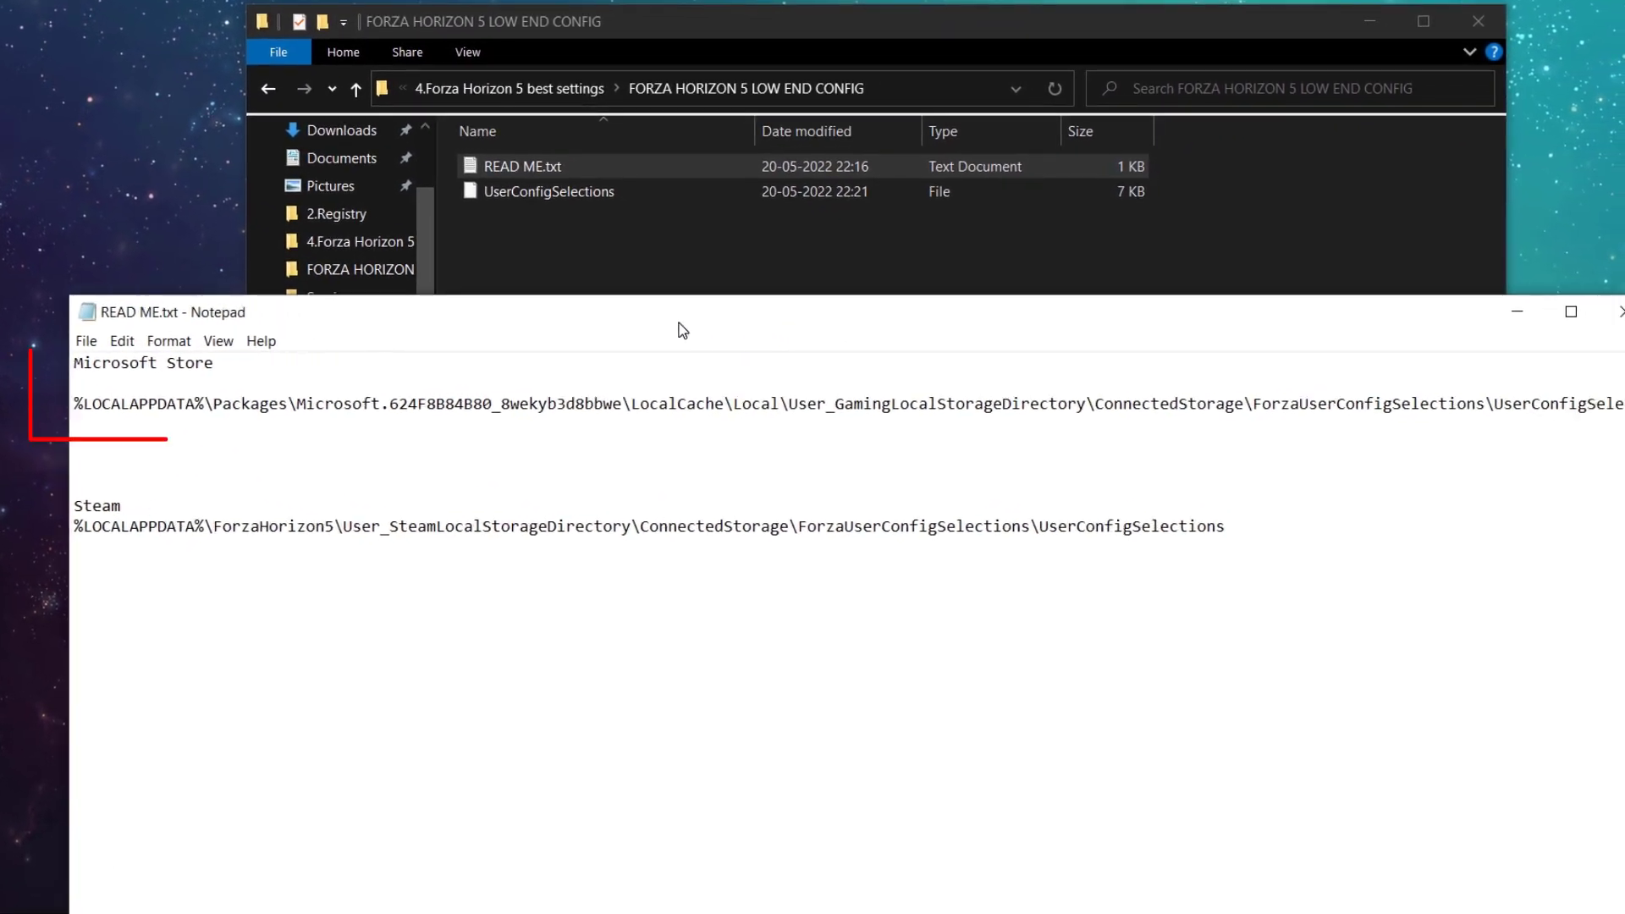
pyautogui.moveTo(80, 377); pyautogui.dragTo(220, 376)
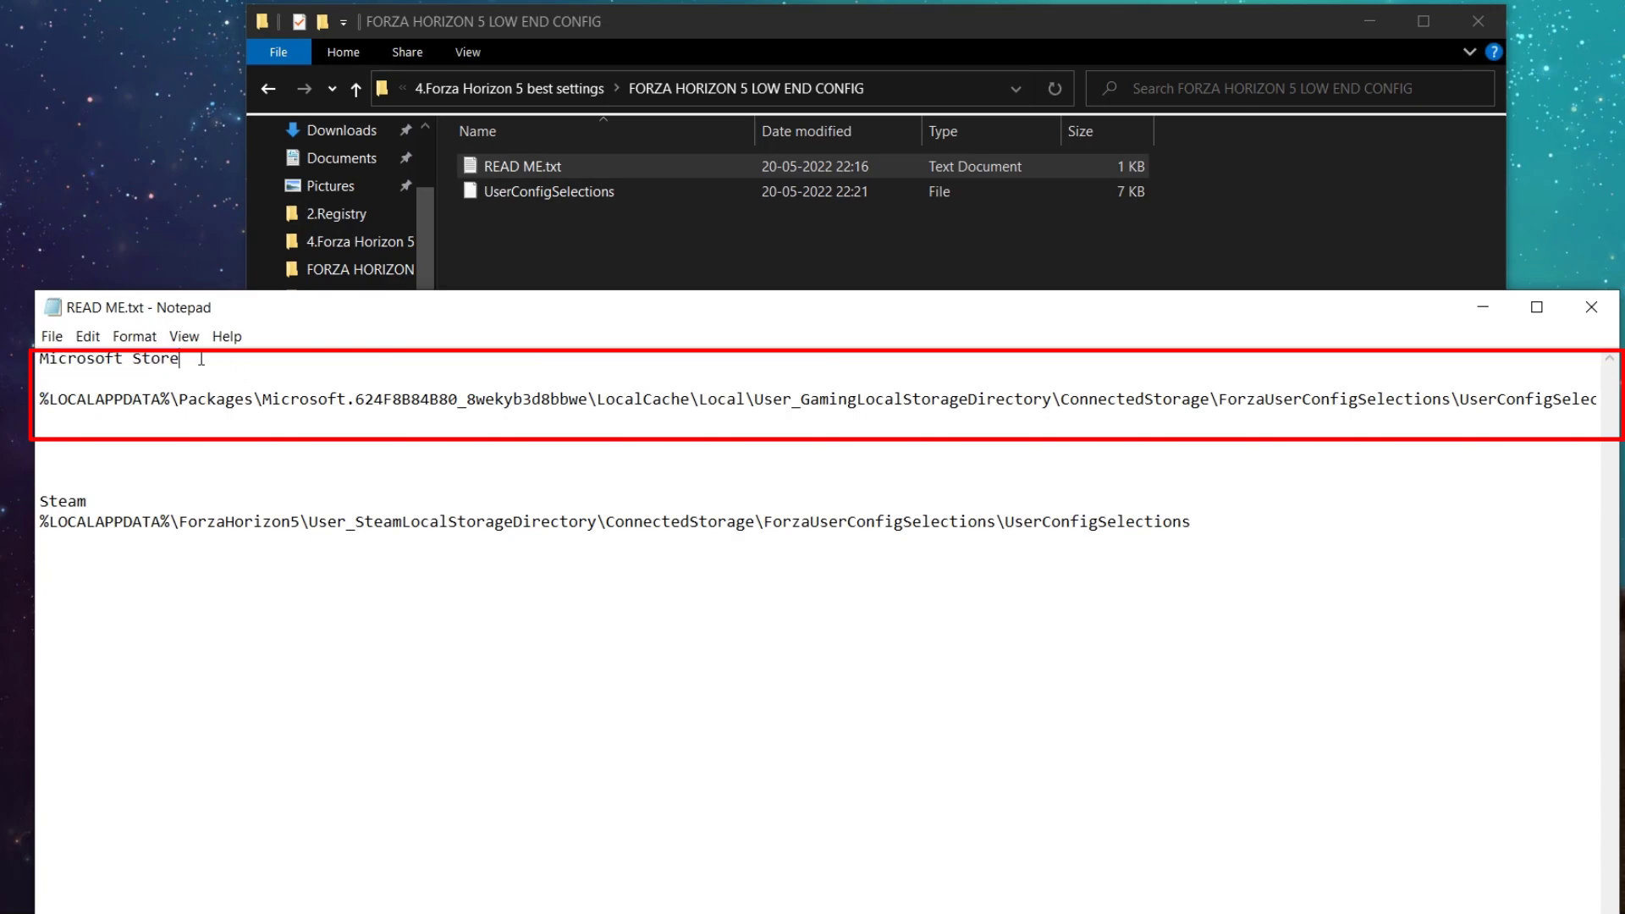
pyautogui.moveTo(49, 398); pyautogui.dragTo(1597, 399)
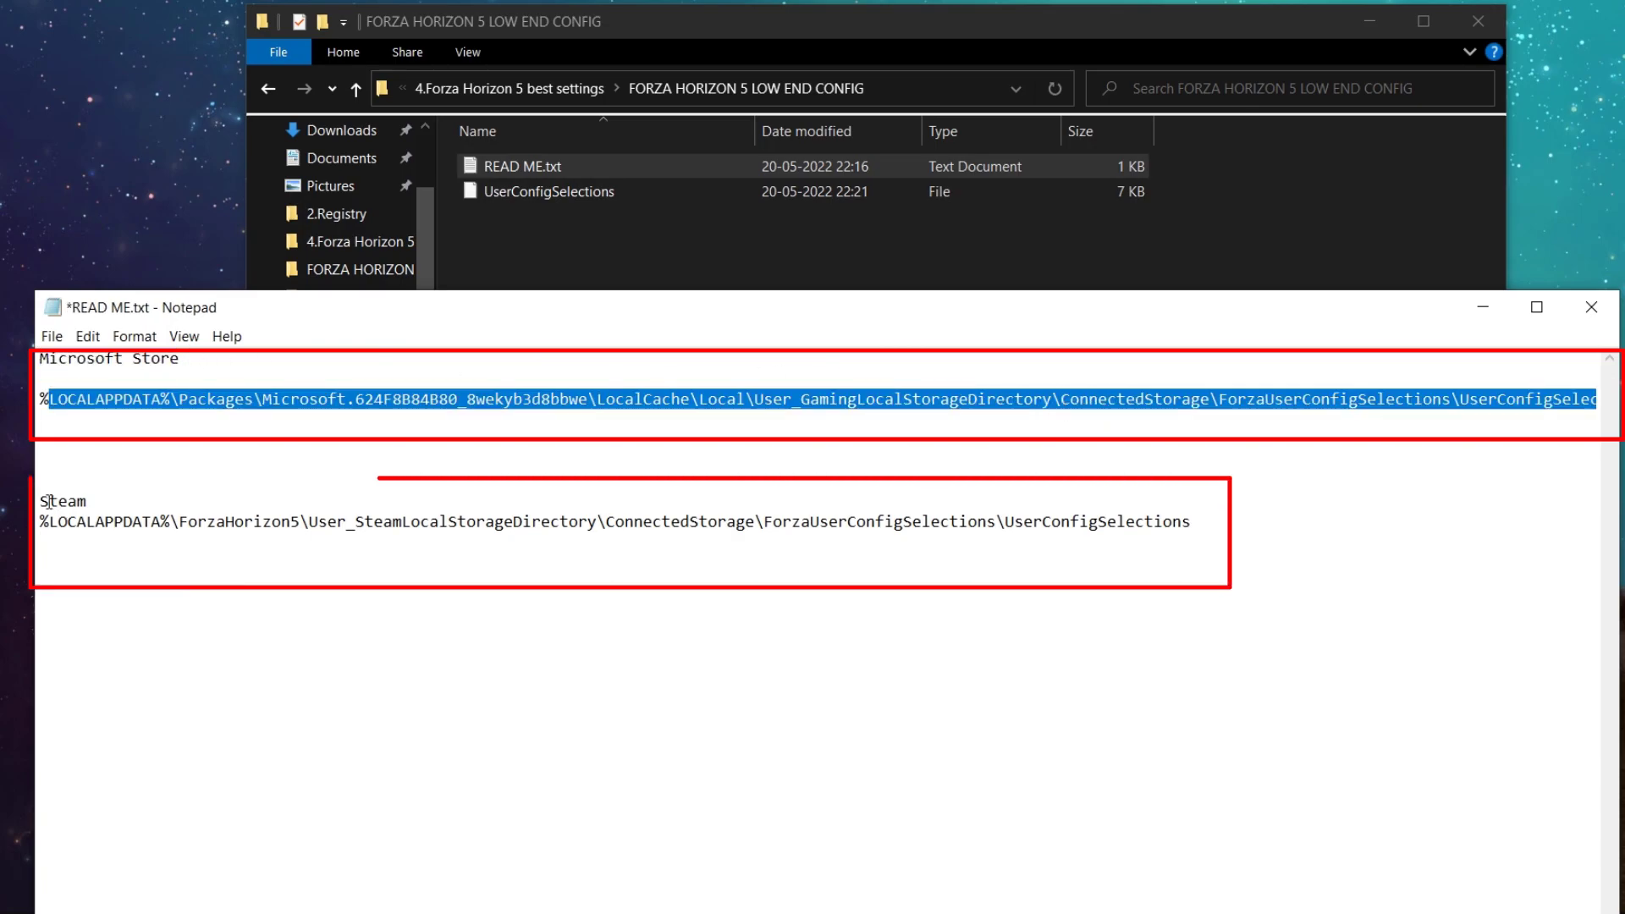
pyautogui.moveTo(49, 521); pyautogui.dragTo(597, 521)
pyautogui.click(144, 377)
# Copy the low-end UserConfigSelections file
pyautogui.click(597, 231)
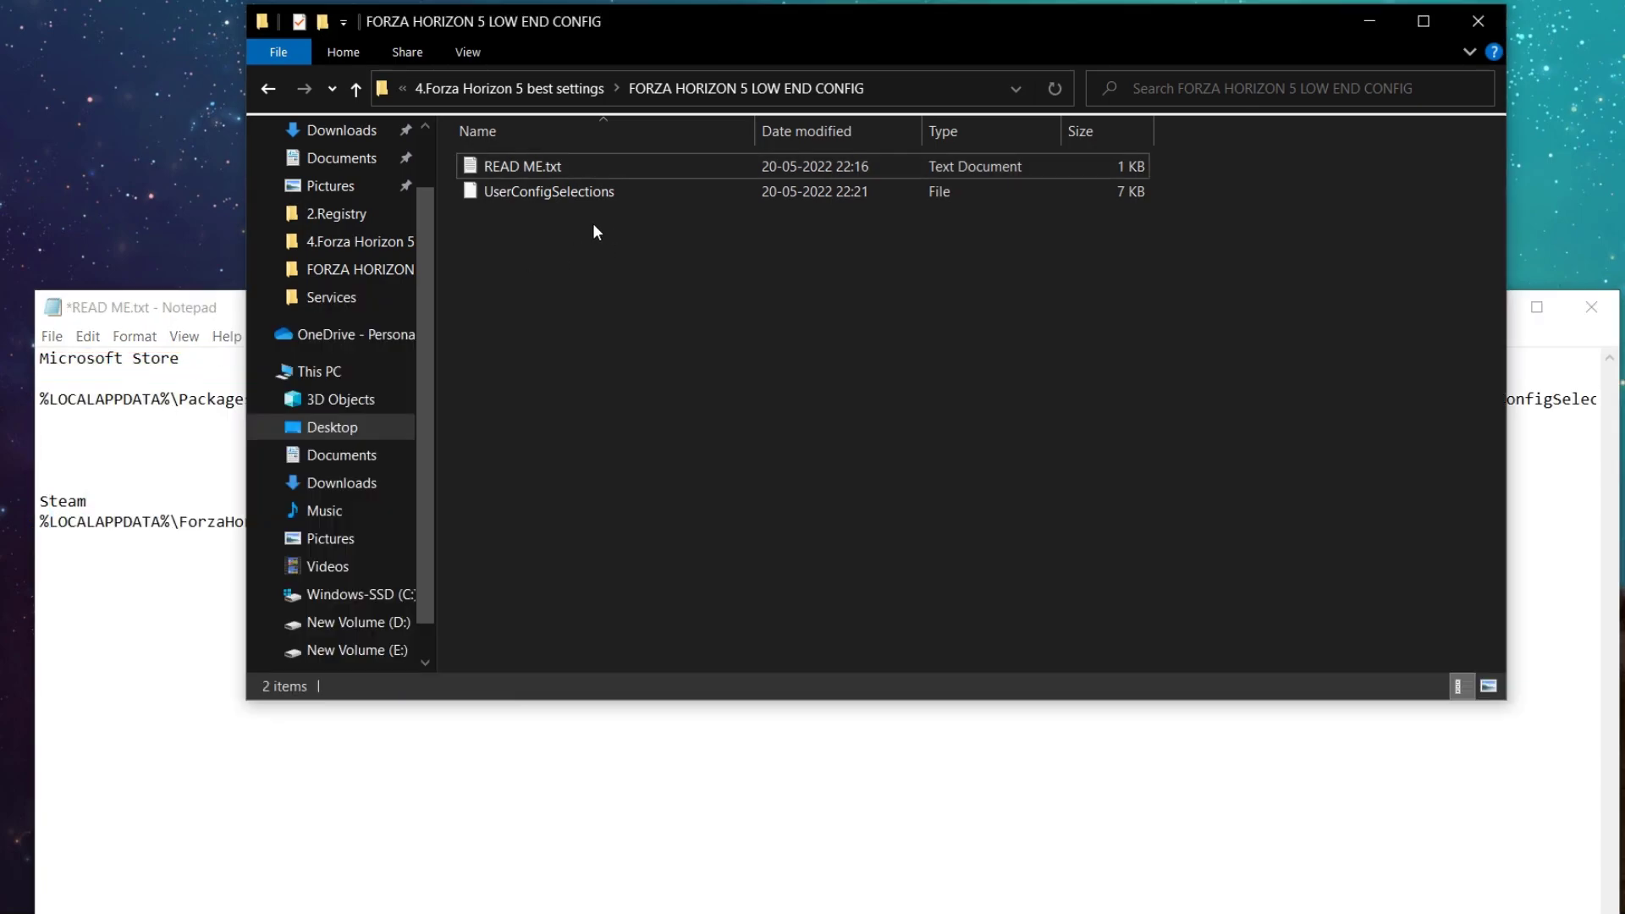
pyautogui.click(576, 194)
pyautogui.rightClick(658, 191)
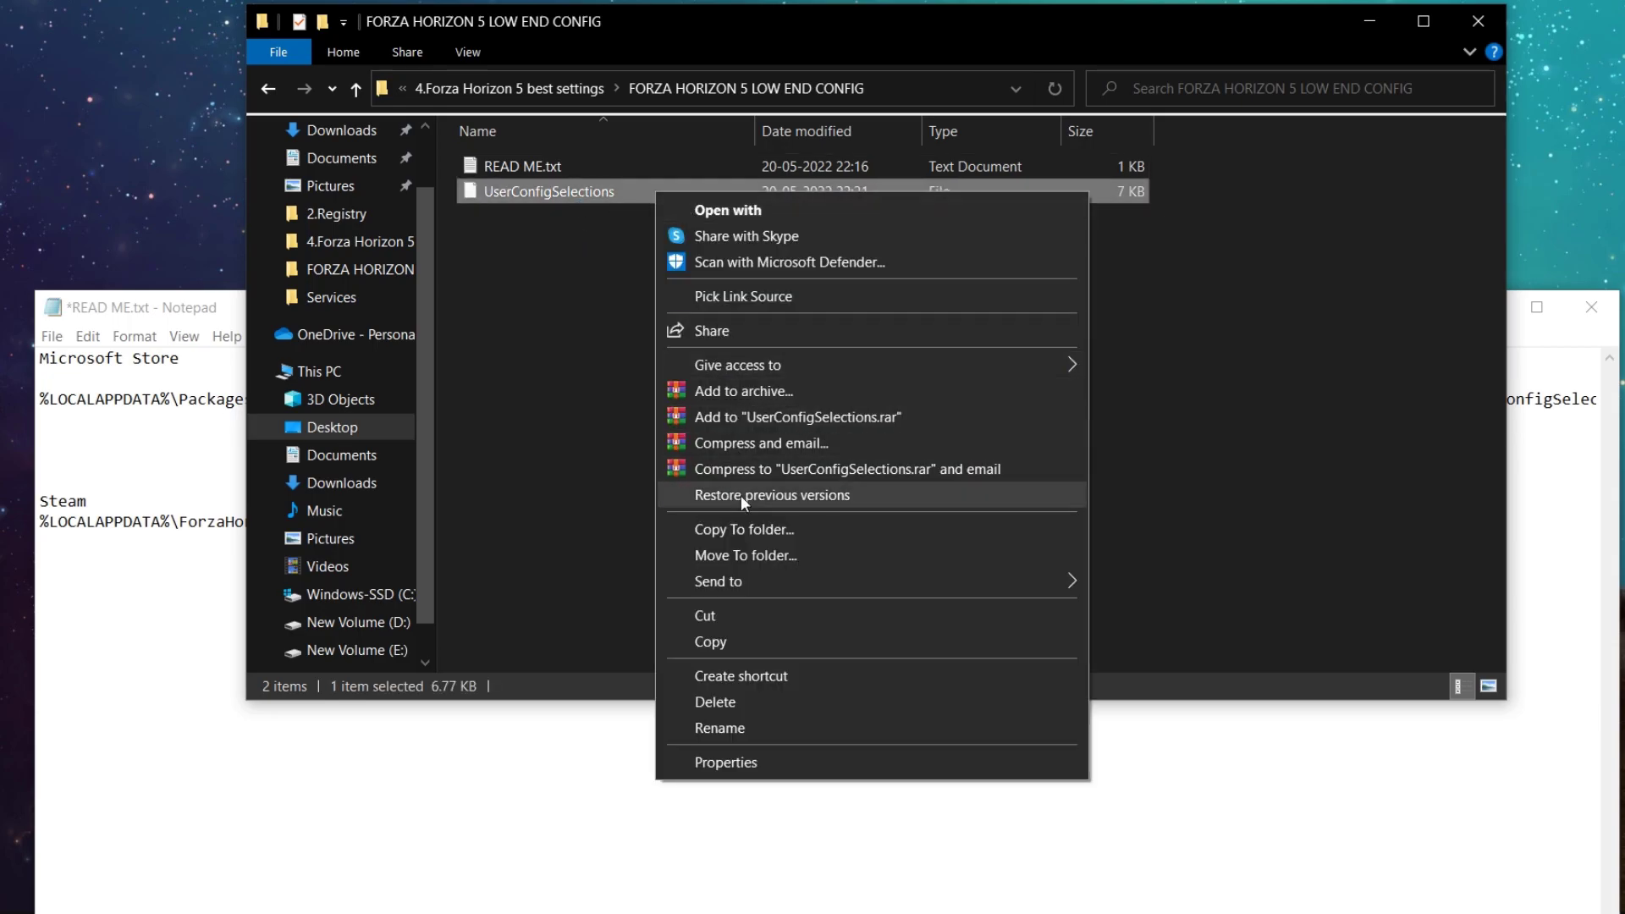
pyautogui.click(729, 641)
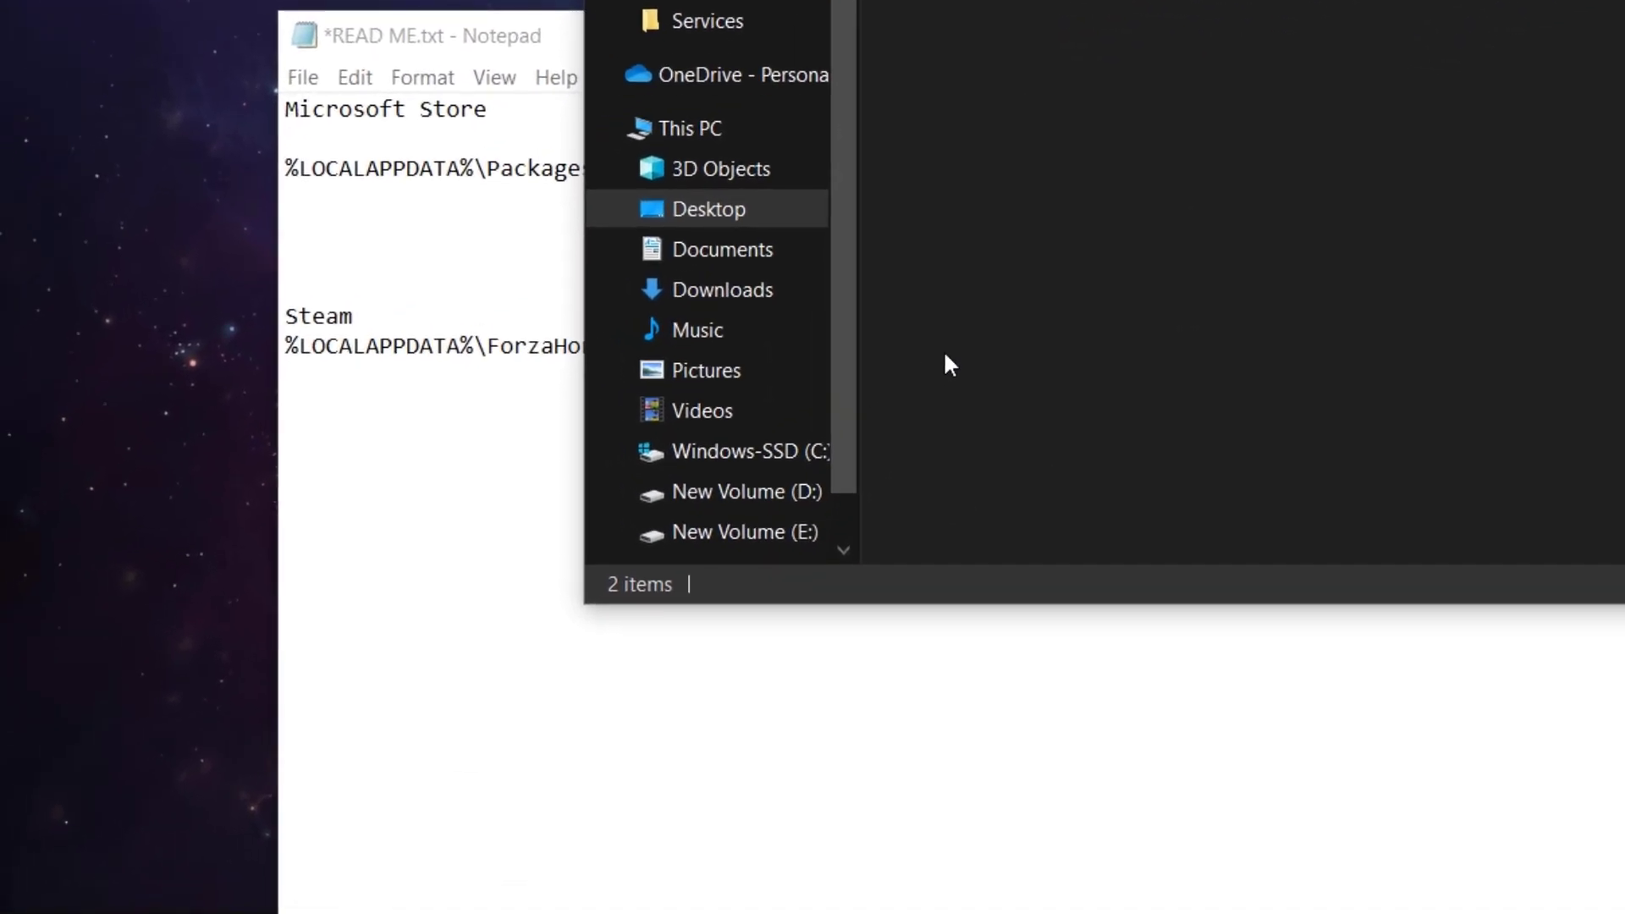
# Open the %LOCALAPPDATA% folder through the Run prompt
pyautogui.press('super+r')
pyautogui.click(385, 726)
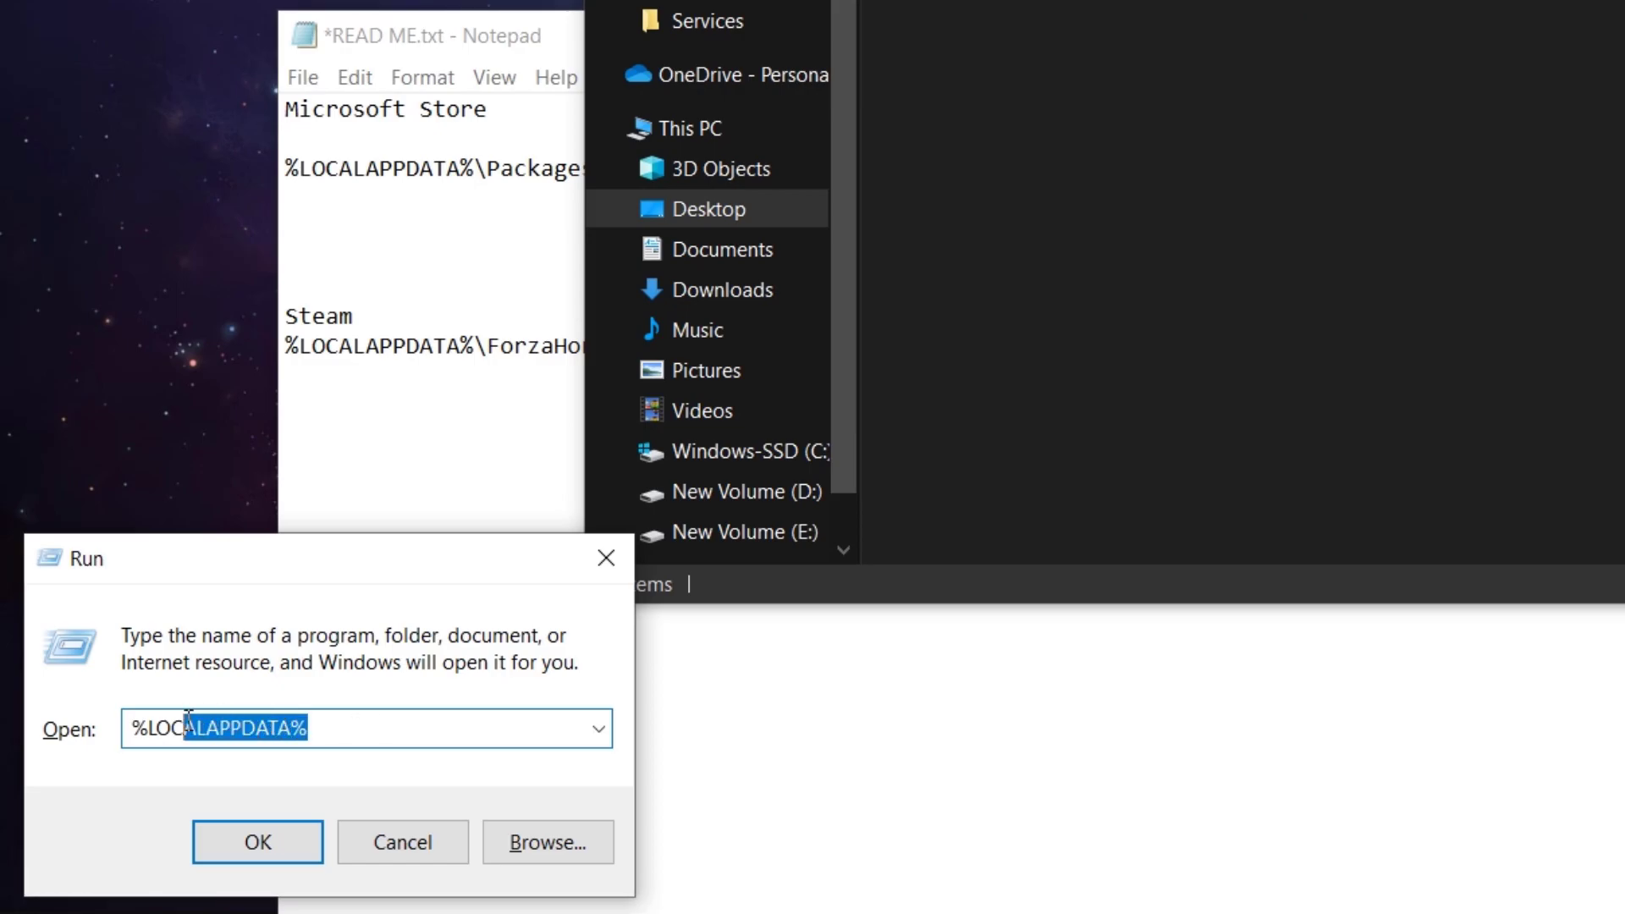
pyautogui.doubleClick(126, 726)
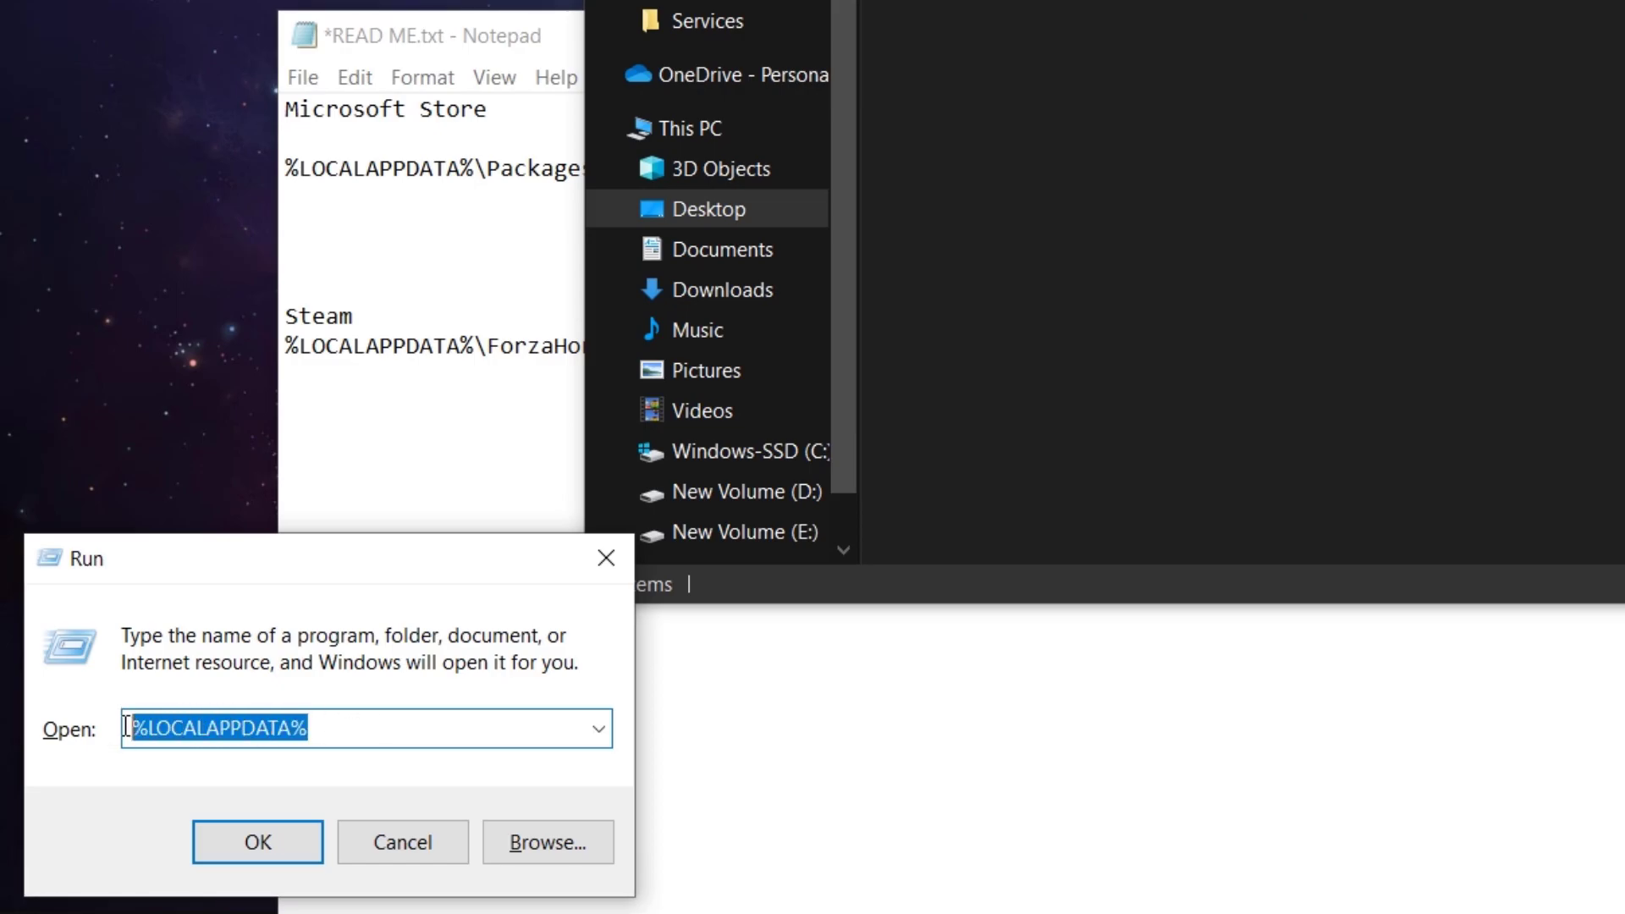
pyautogui.click(258, 842)
pyautogui.moveTo(321, 372); pyautogui.dragTo(298, 12)
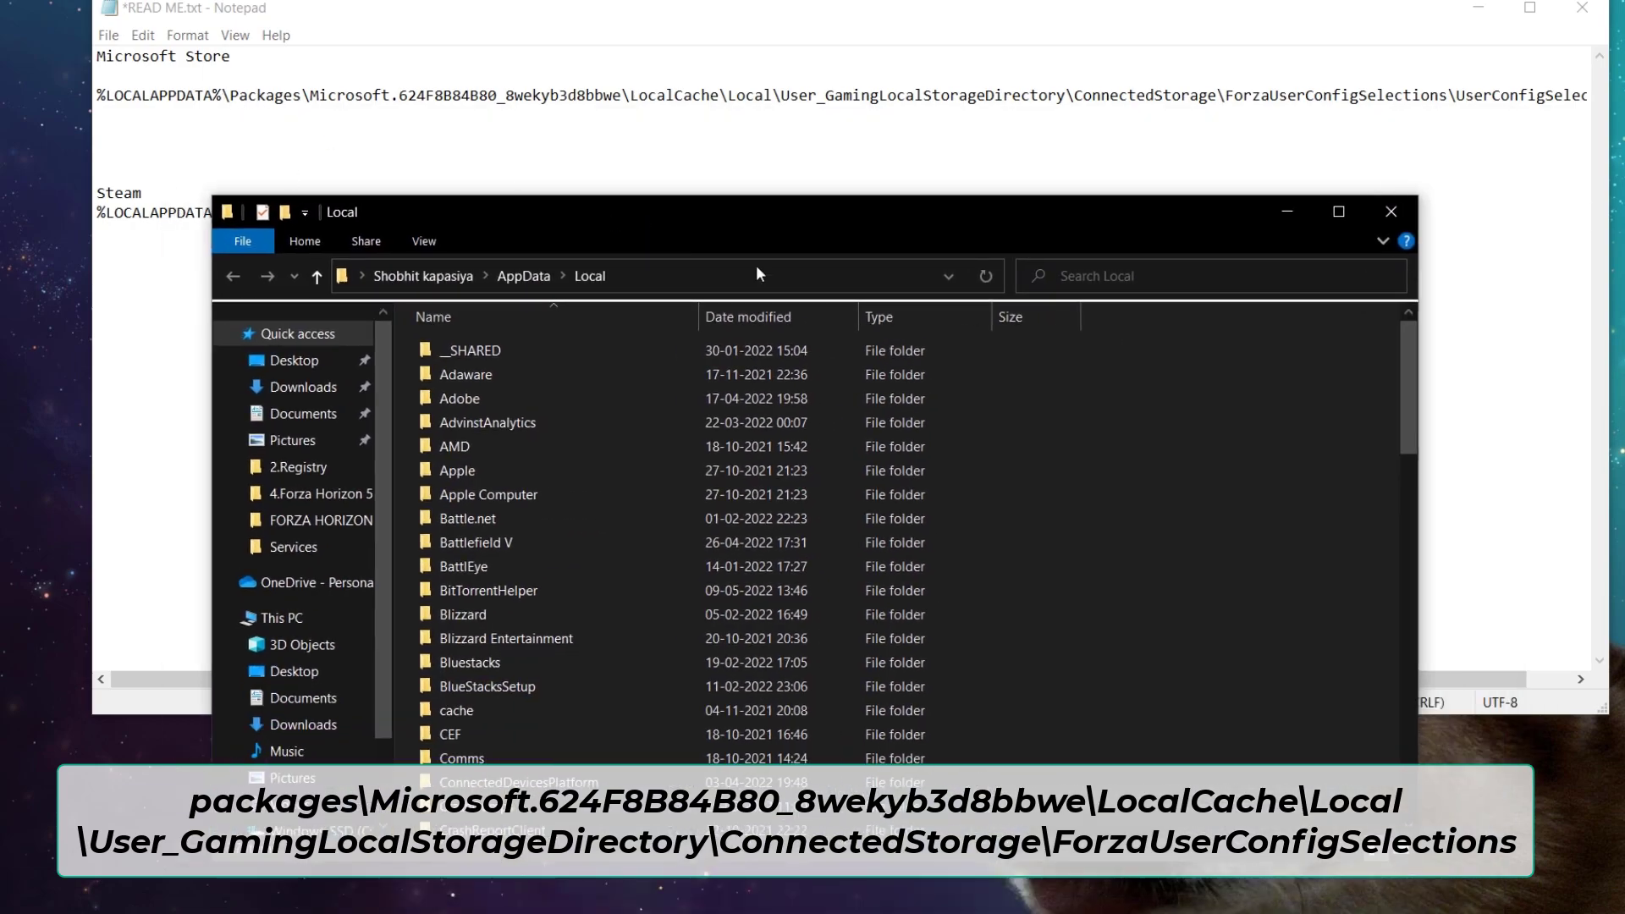
# Navigate Packages\Microsoft.624F8B84B80_8wekyb3d8bbwe\LocalCache\Local down to ForzaUserConfigSelections
pyautogui.scroll(-15, 510, 508)
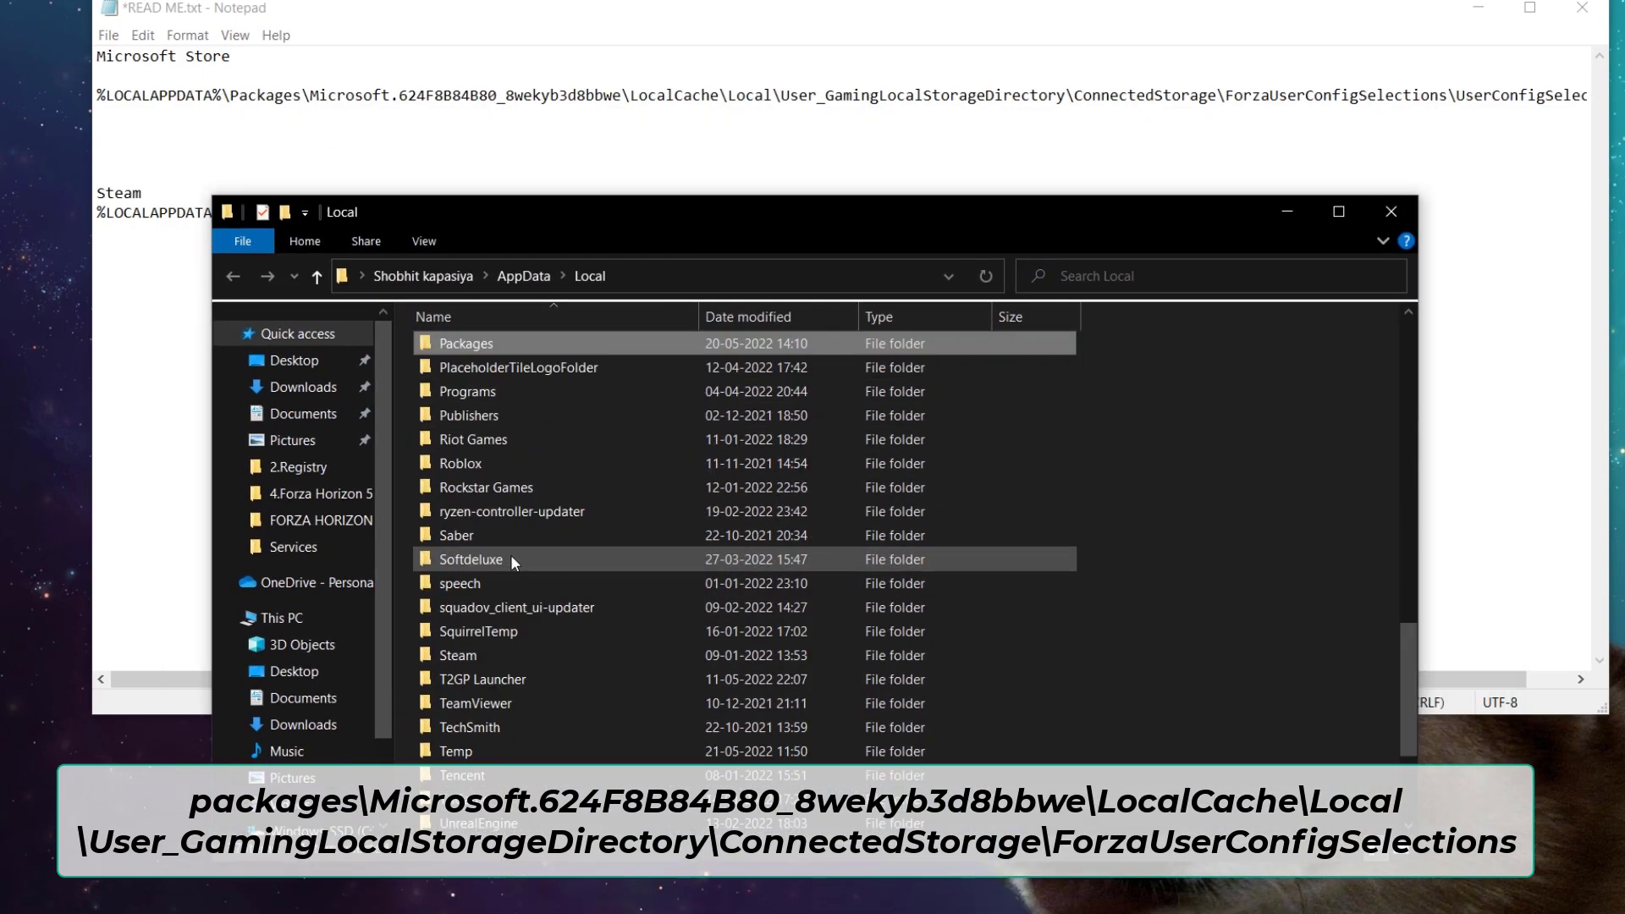
pyautogui.doubleClick(456, 345)
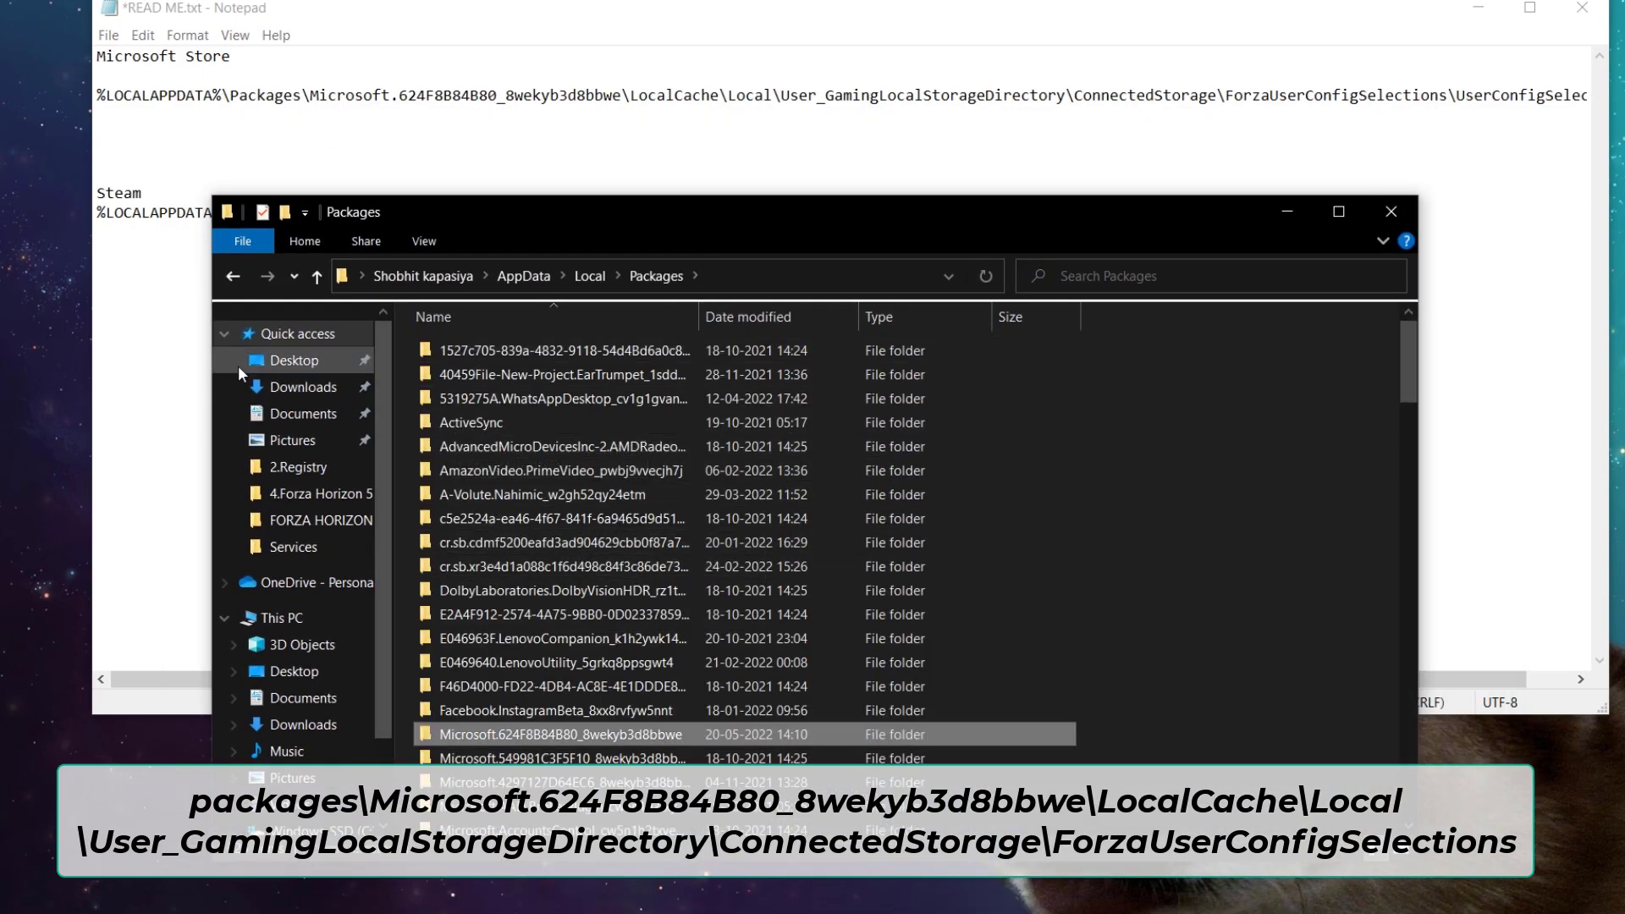
pyautogui.click(560, 736)
pyautogui.doubleClick(628, 733)
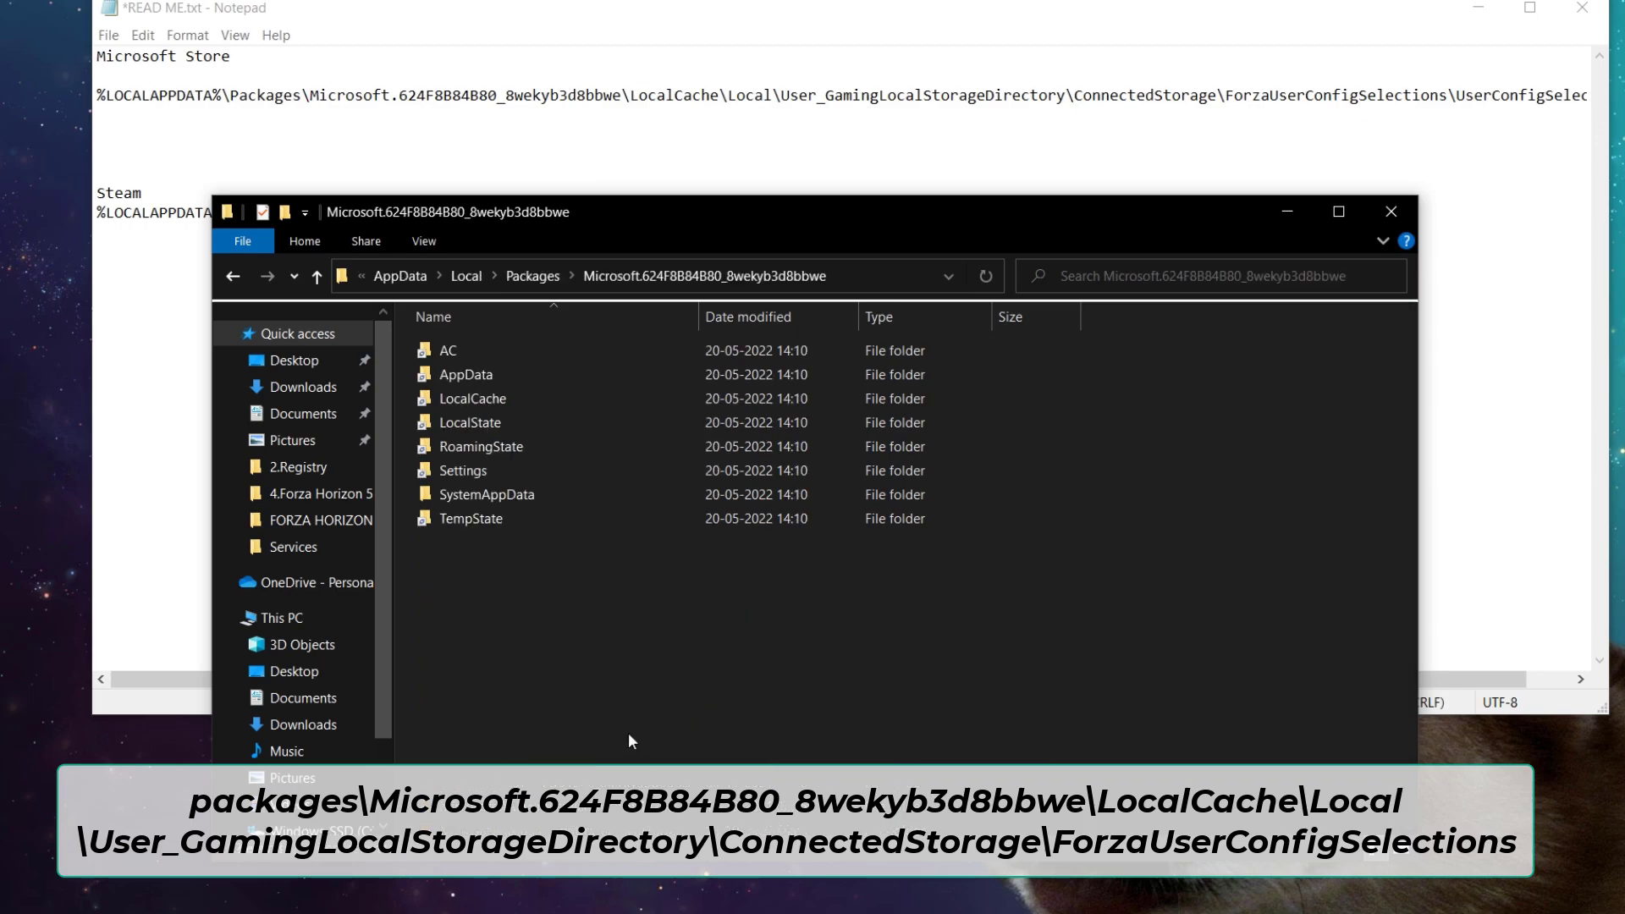
pyautogui.doubleClick(450, 396)
pyautogui.doubleClick(487, 360)
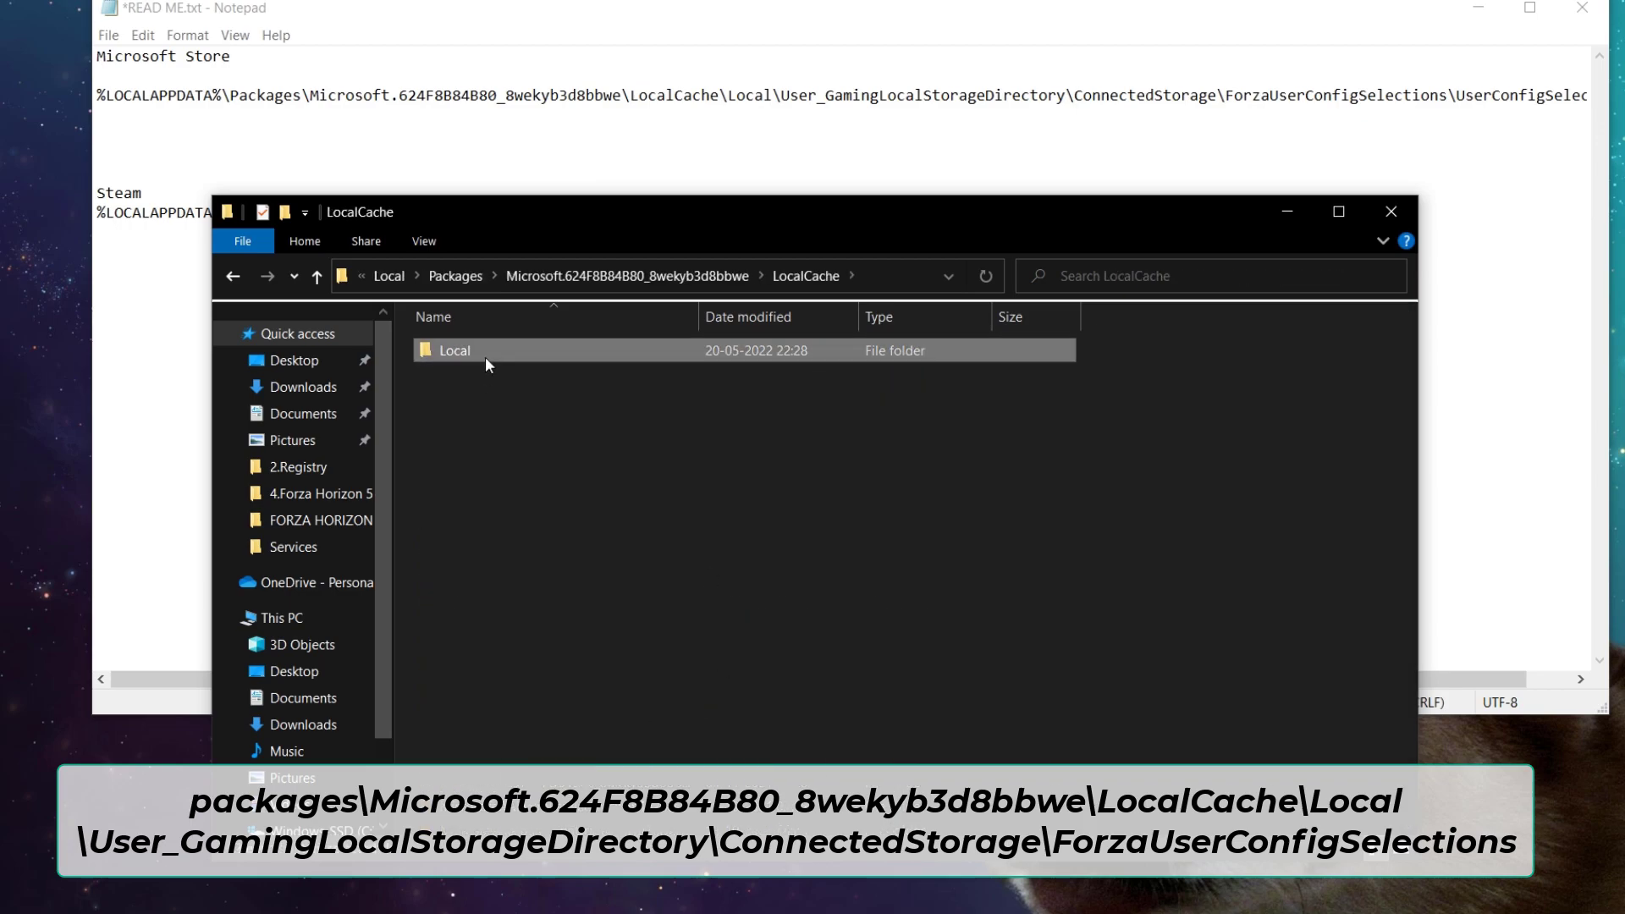
pyautogui.doubleClick(514, 375)
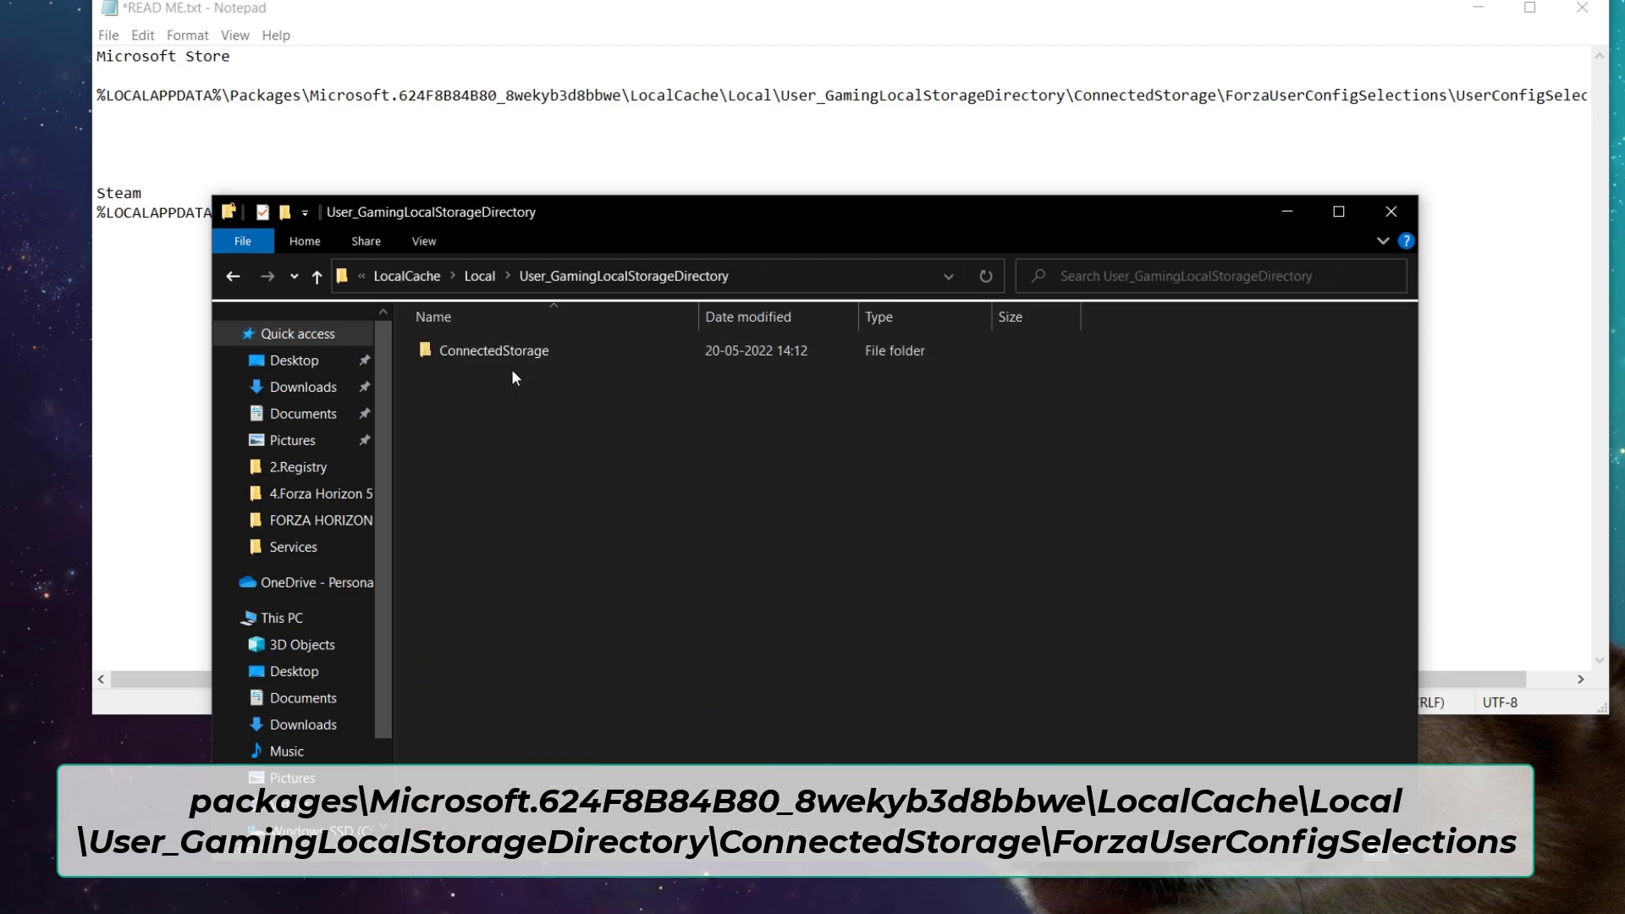
pyautogui.doubleClick(518, 356)
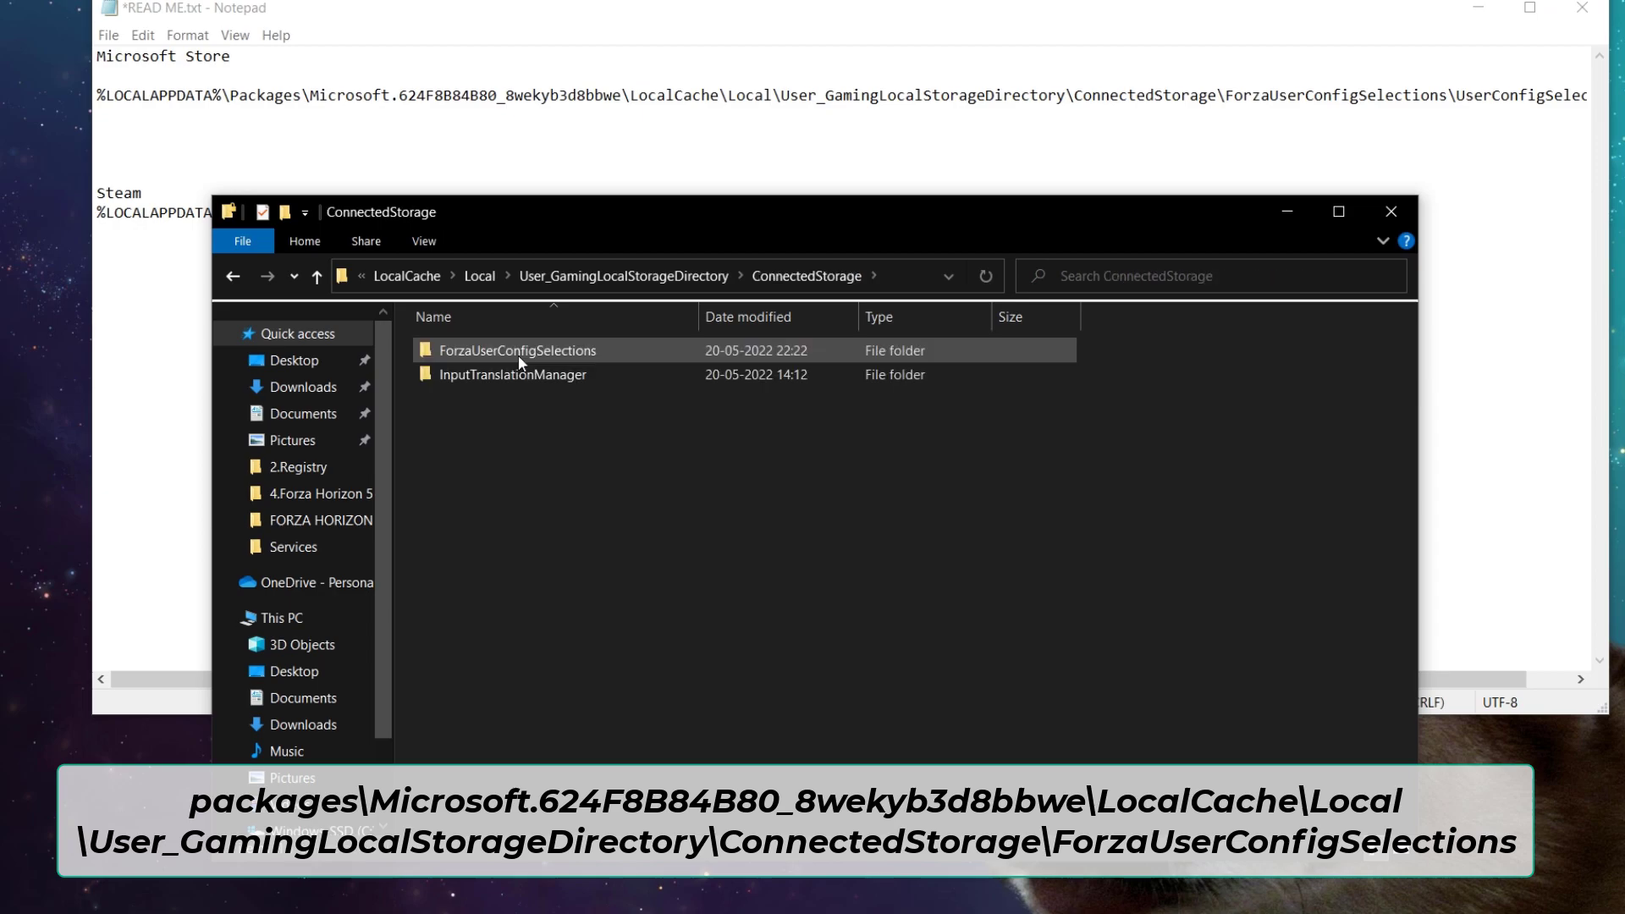
pyautogui.doubleClick(506, 351)
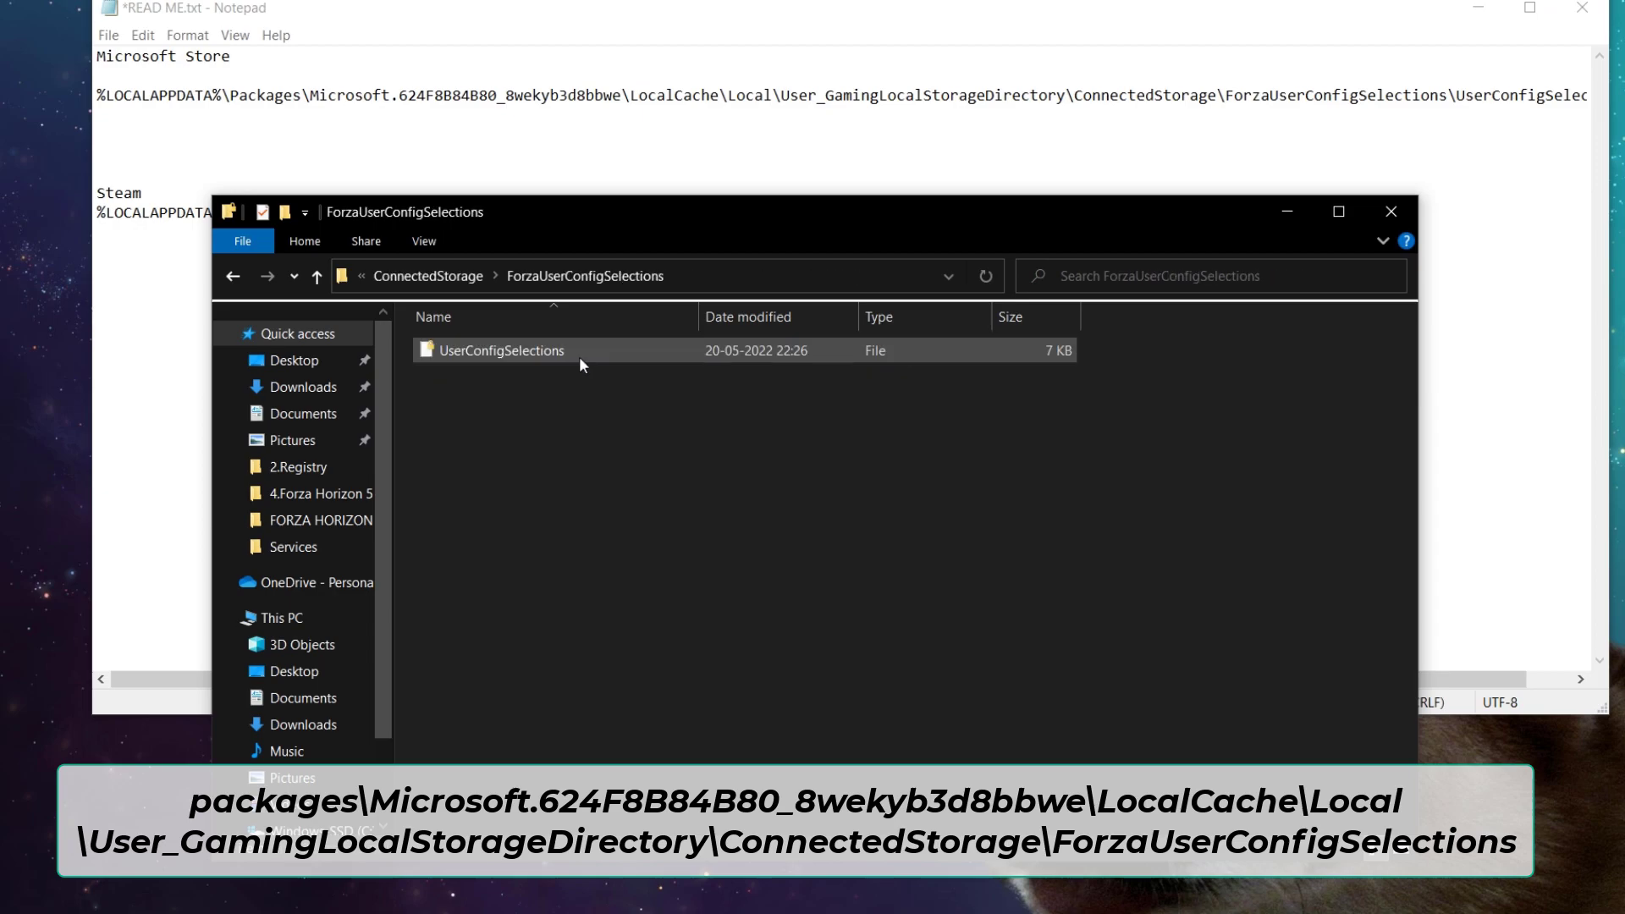
# Move the original UserConfigSelections file to the Desktop, confirming without encryption
pyautogui.moveTo(575, 211); pyautogui.dragTo(518, 185)
pyautogui.moveTo(555, 322); pyautogui.dragTo(1481, 866)
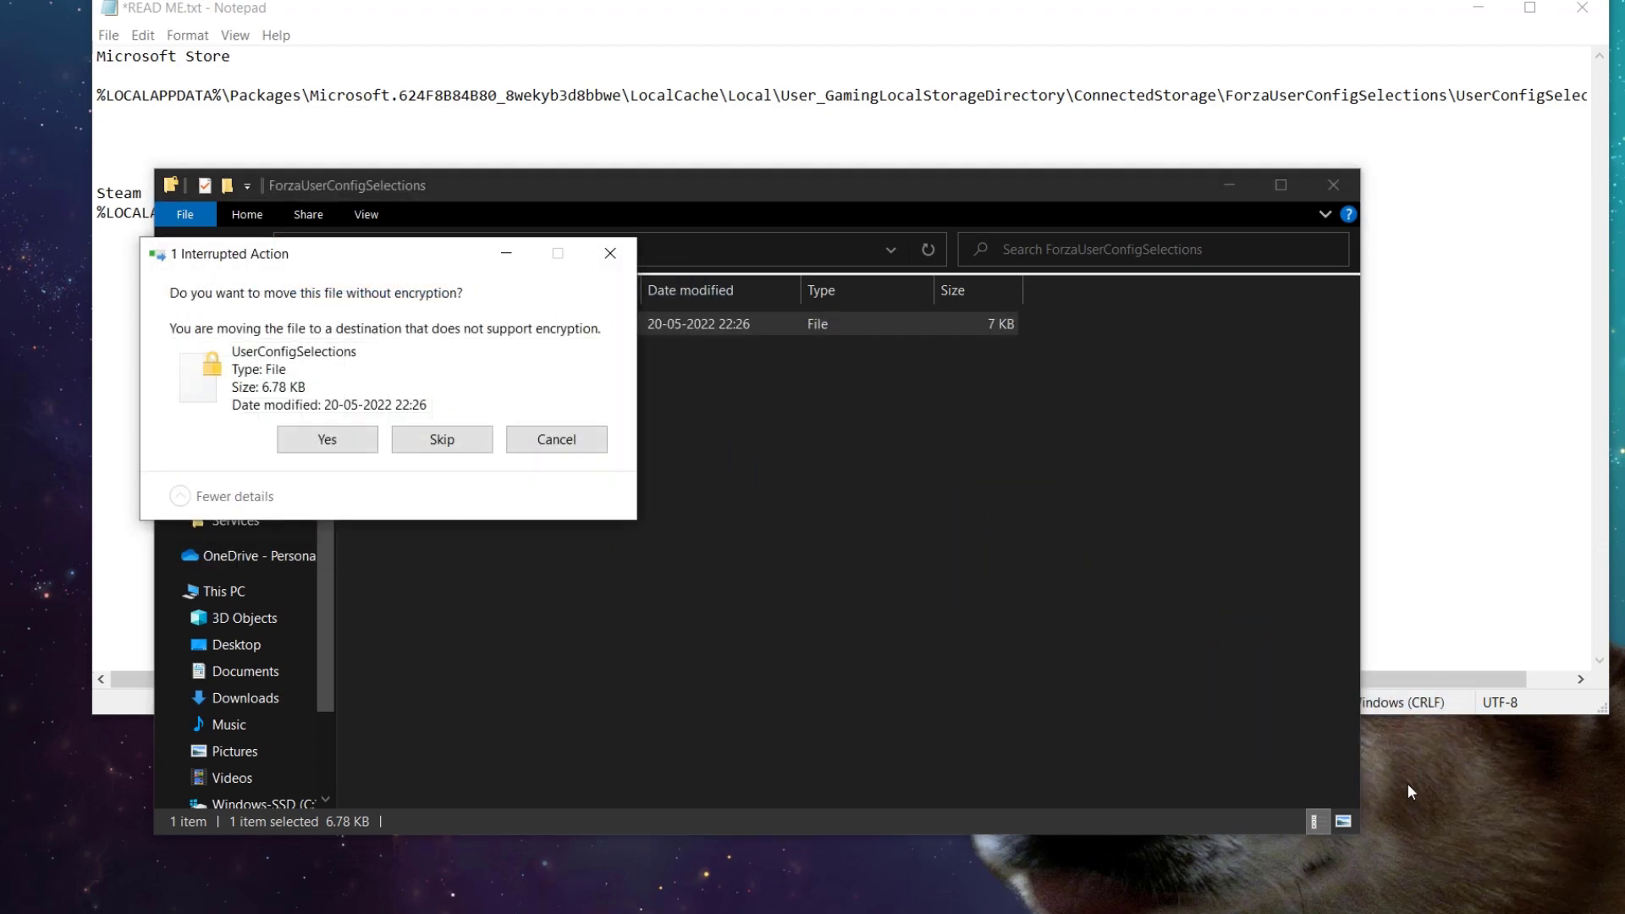
pyautogui.click(329, 439)
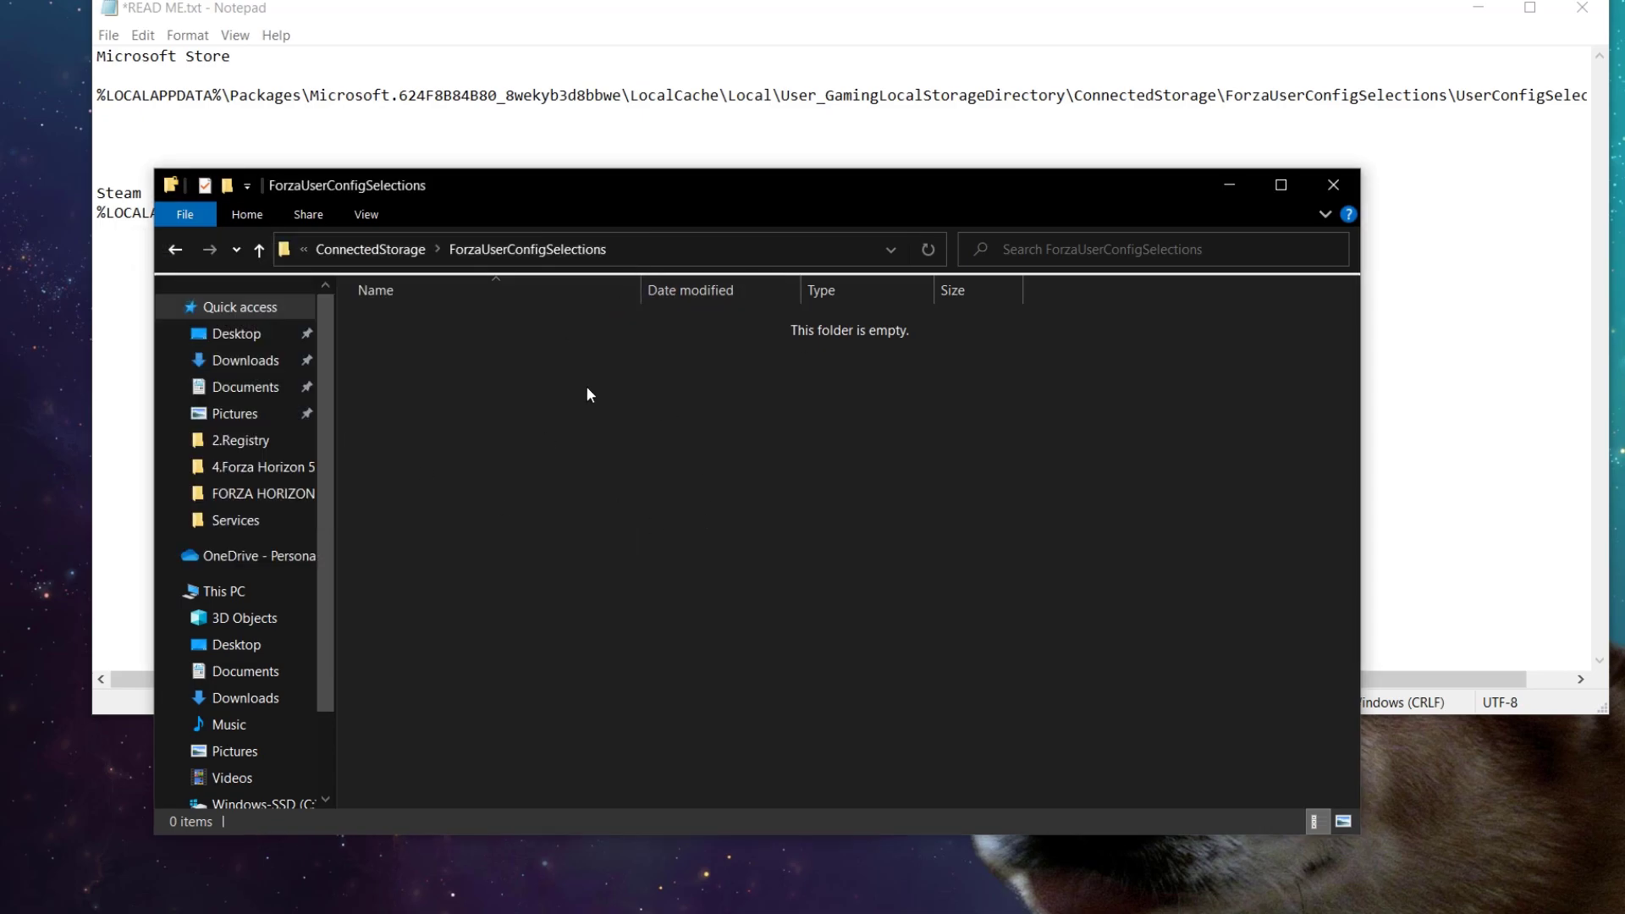
# Paste the low-end UserConfigSelections file into ForzaUserConfigSelections
pyautogui.rightClick(577, 386)
pyautogui.click(642, 541)
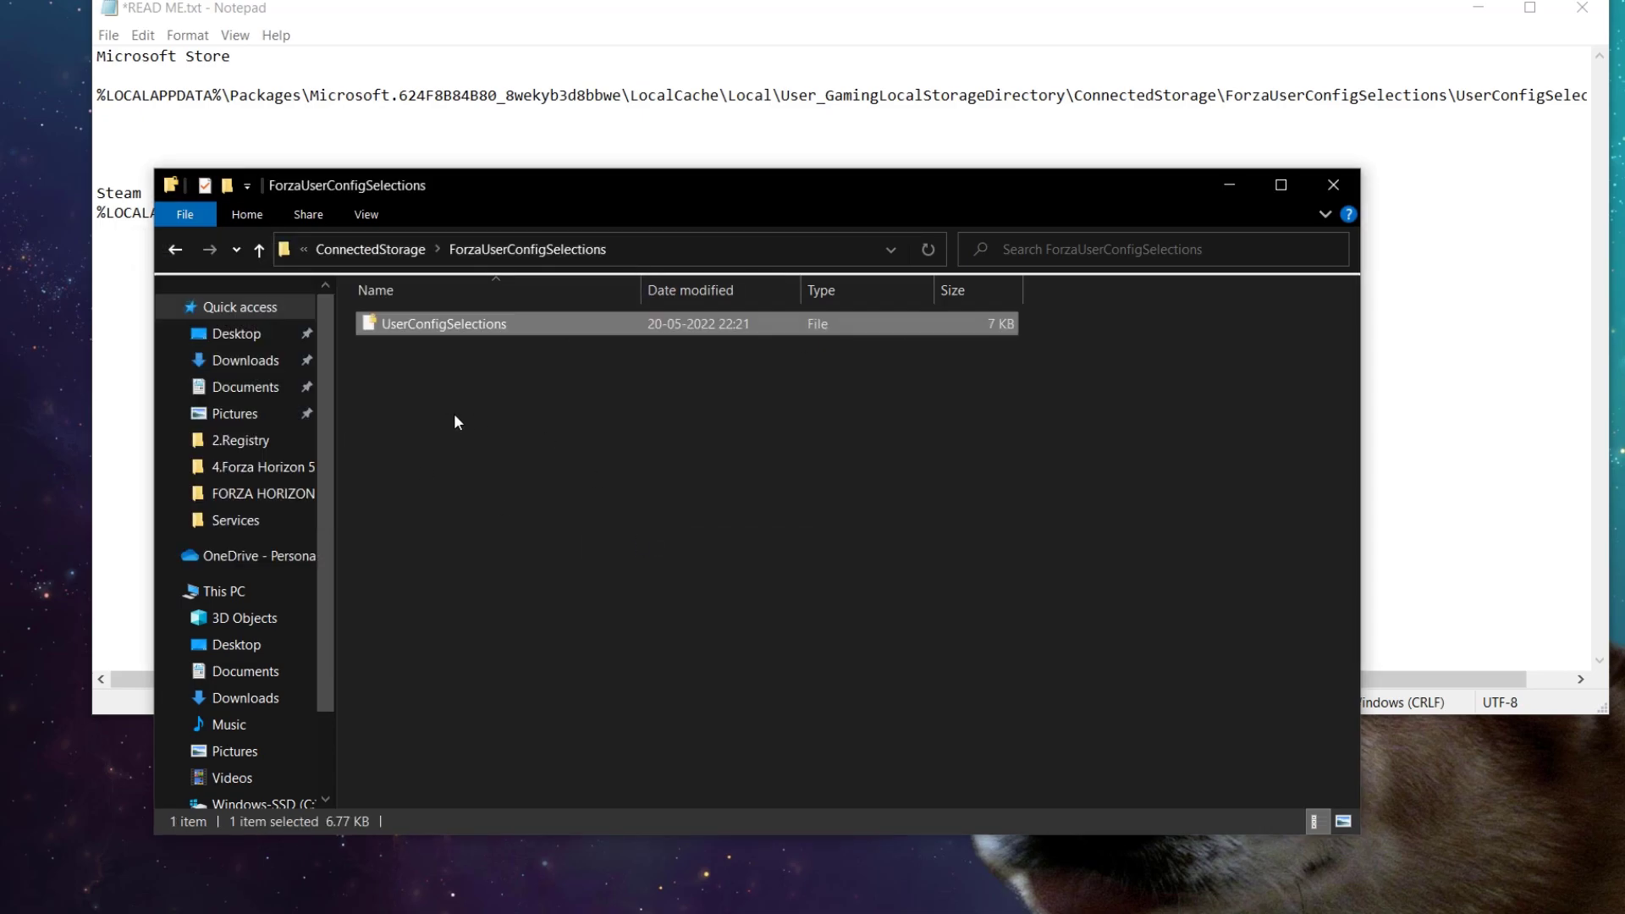
pyautogui.moveTo(381, 454); pyautogui.dragTo(690, 313)
pyautogui.moveTo(733, 545); pyautogui.dragTo(593, 326)
pyautogui.click(605, 444)
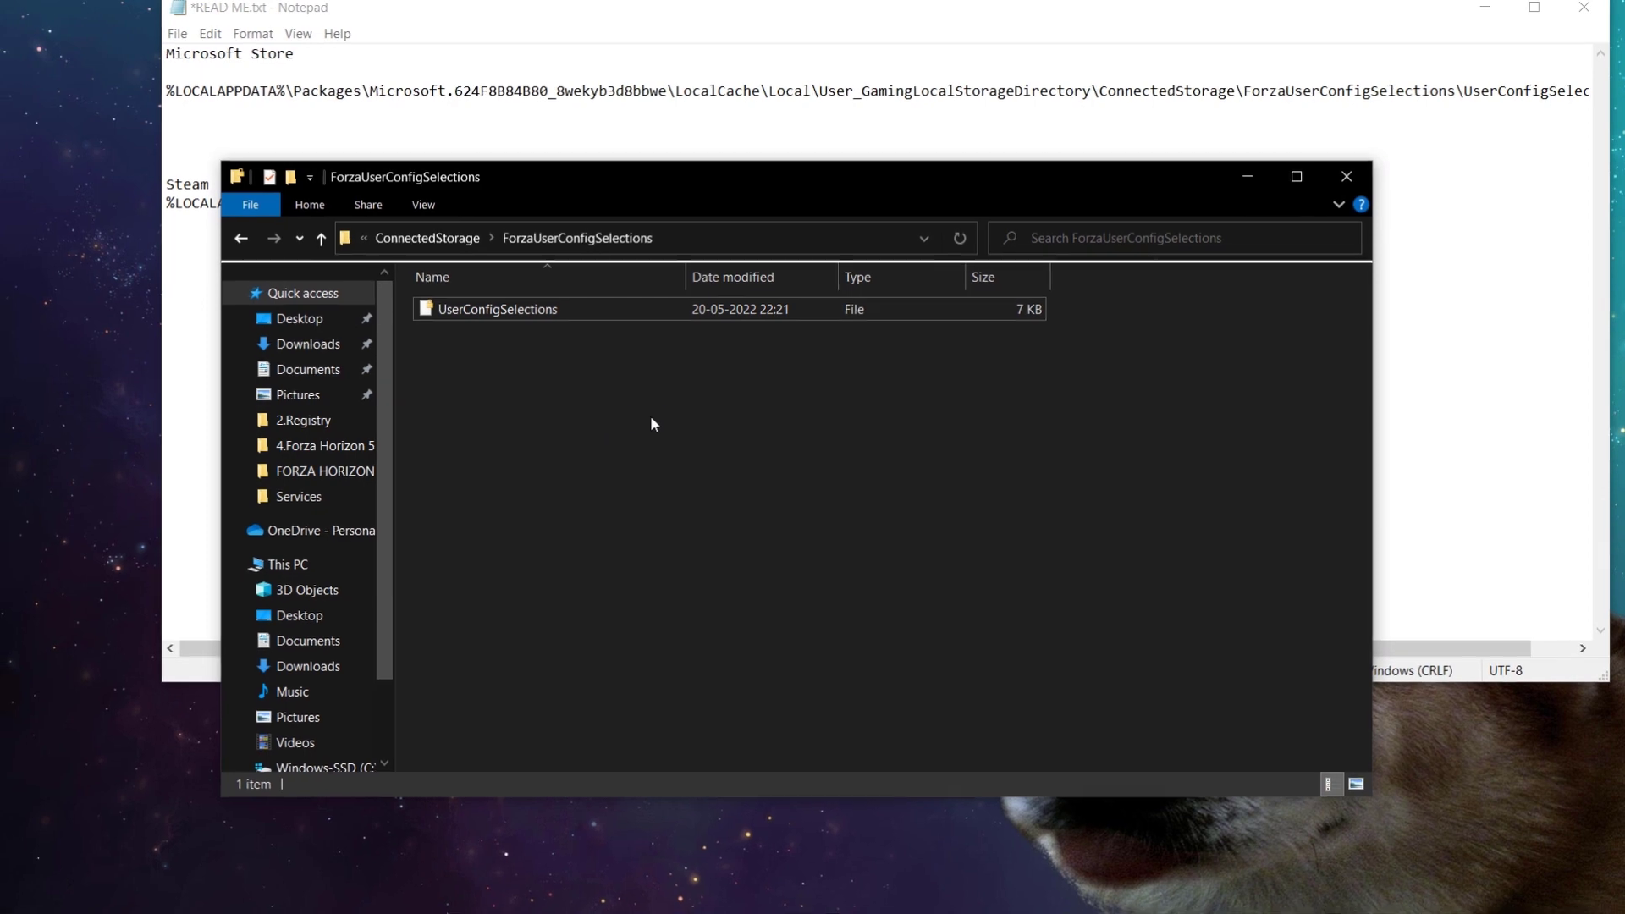